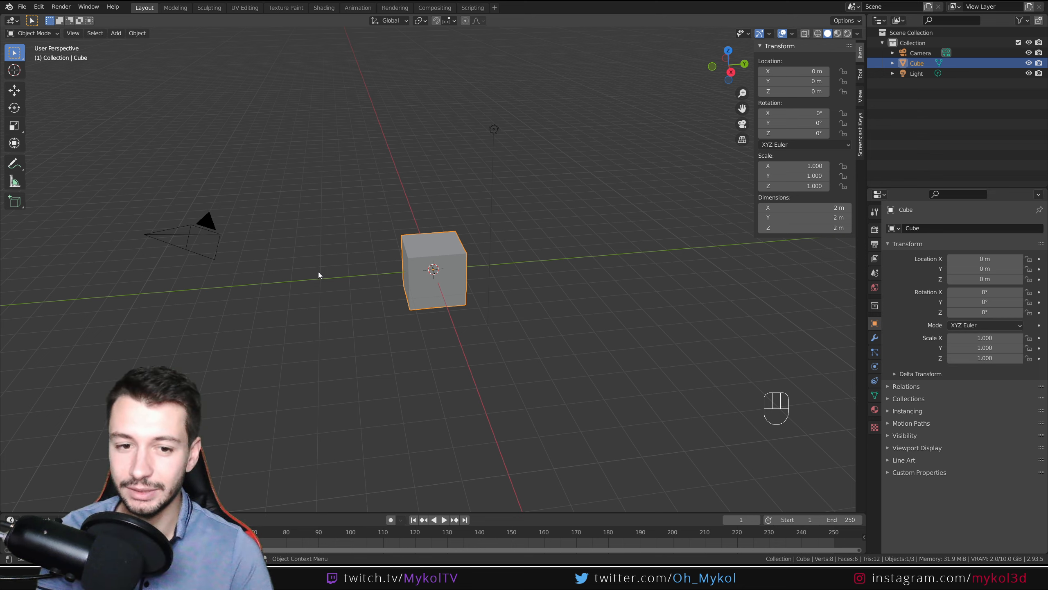
- Replace the default cube with a UV sphere moved to about X -2.39 m, Y -0.08 m, Z 1.24 m
key("Delete")
key("shift+a")
mouse_move(318, 272)
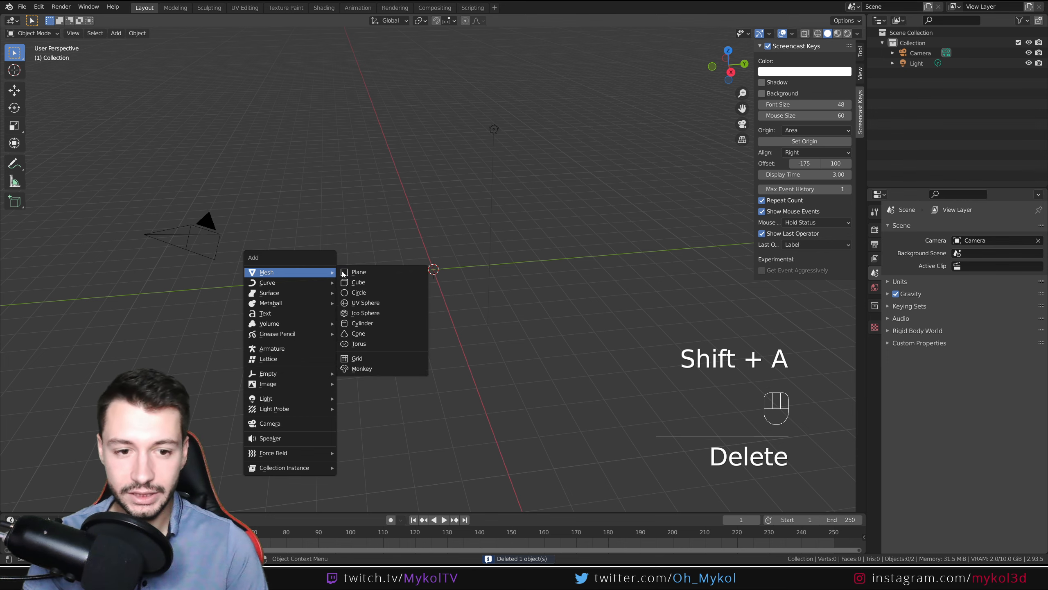
left_click(373, 302)
middle_click_drag(391, 302, 543, 275)
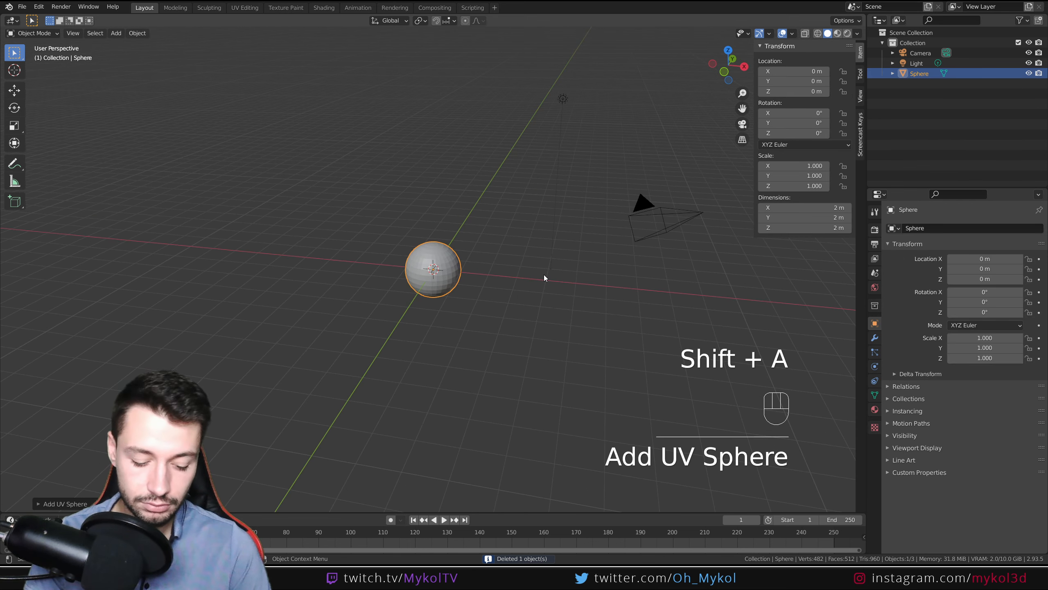
key("g")
left_click(475, 238)
- Duplicate the sphere along the X axis and place the copy at about X 3.11 m, Y 0.67 m, Z 2.39 m
key("shift+d")
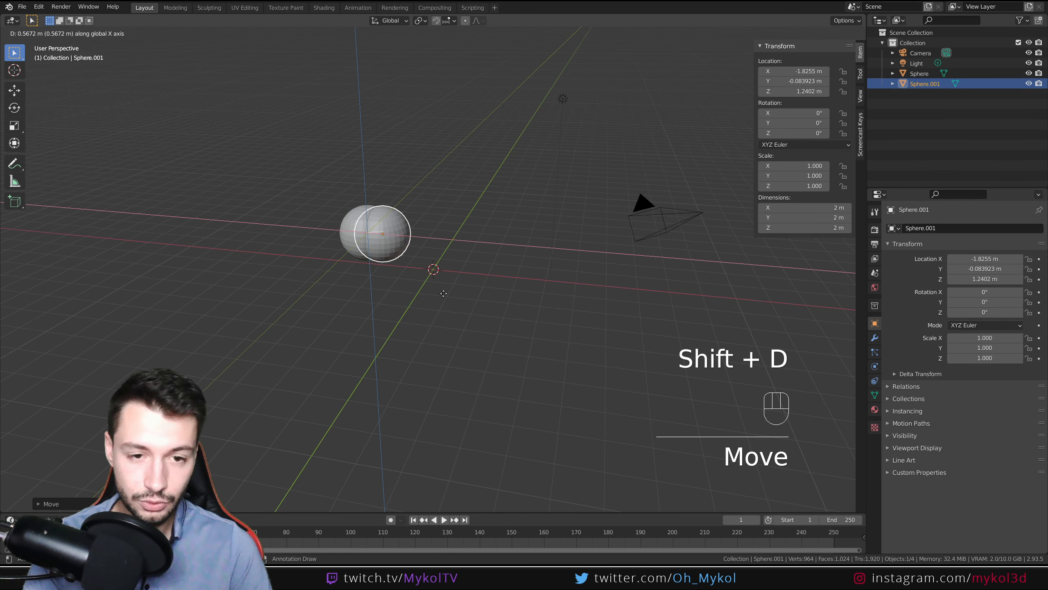
left_click(553, 289)
key("g")
left_click(583, 244)
middle_click_drag(583, 244, 510, 339)
- Add a cube between the two spheres, scale it to about 0.6 and raise it to about Z 1.63 m
key("shift+a")
mouse_move(487, 299)
left_click(526, 308)
key("s")
left_click(477, 288)
key("g")
left_click(471, 278)
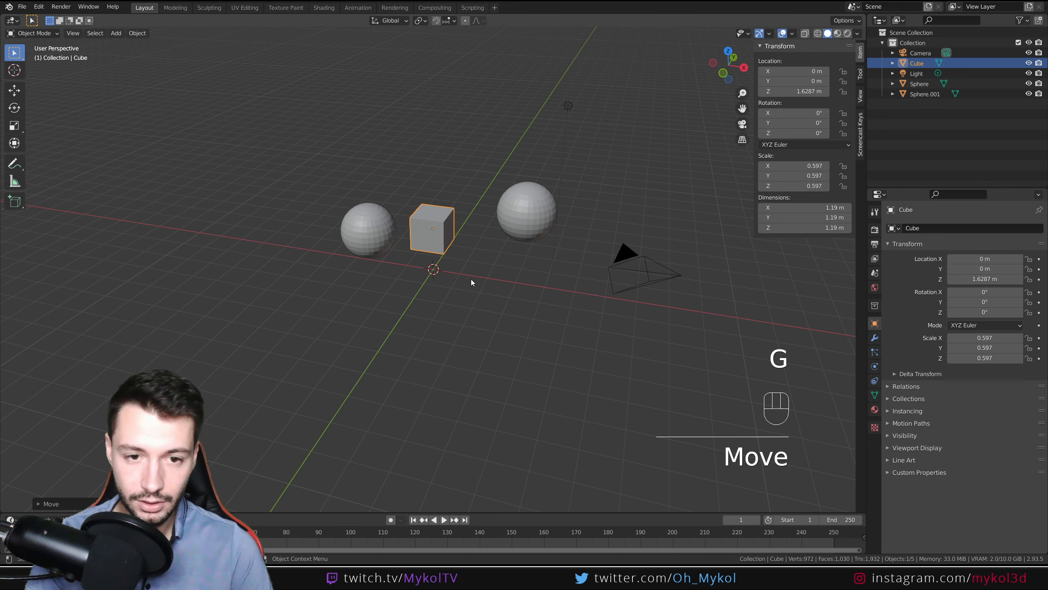
- Rotate the cube about 28.5° around the Z axis
middle_click_drag(471, 279, 477, 293)
key("r")
left_click(442, 252)
- Move the original sphere up and farther away from the cube
left_click(379, 239)
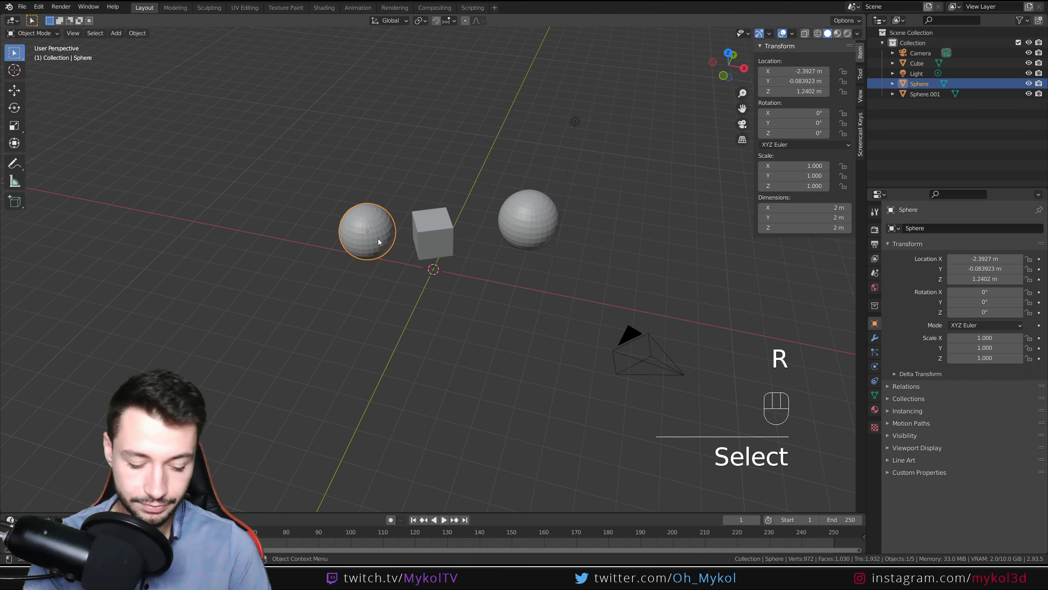
key("g")
left_click(341, 204)
- Add a plane as a floor under the objects and enlarge it to about 36.3 m per side
key("shift+a")
mouse_move(435, 293)
left_click(476, 293)
key("s")
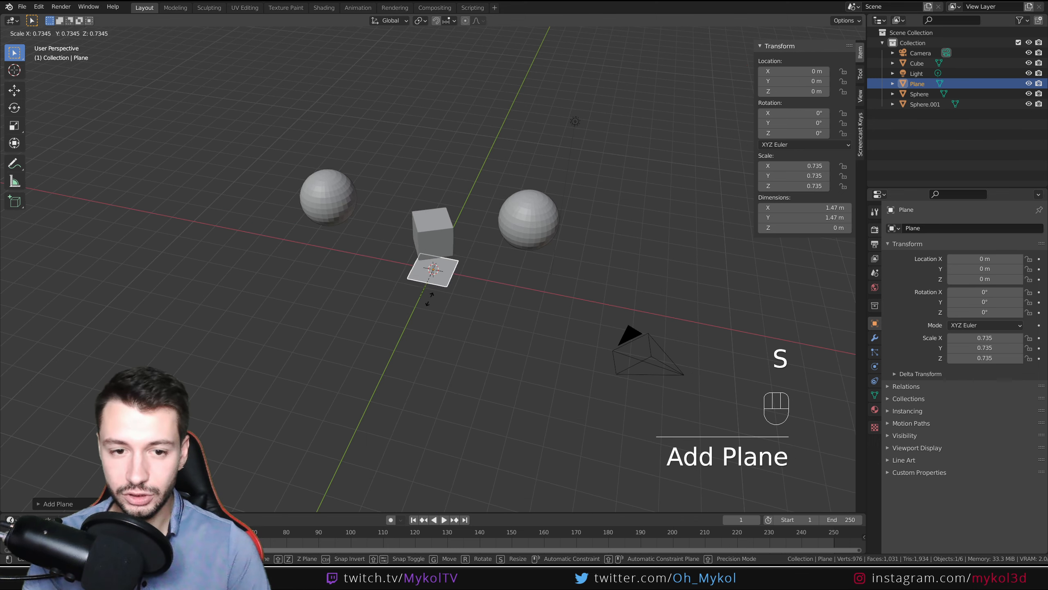
left_click(356, 315)
middle_click_drag(355, 316, 335, 329)
- In camera view, move the original sphere into the frame at about X -4.02 m, Y -0.83 m, Z 0.78 m and scale it to about 0.58
key("KP_0")
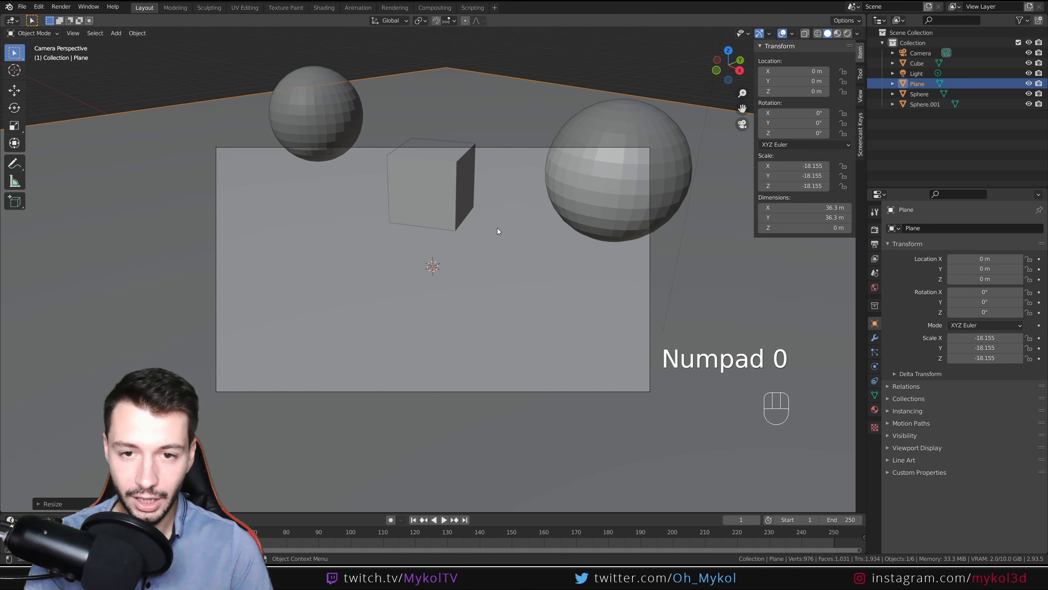
left_click(341, 129)
key("g")
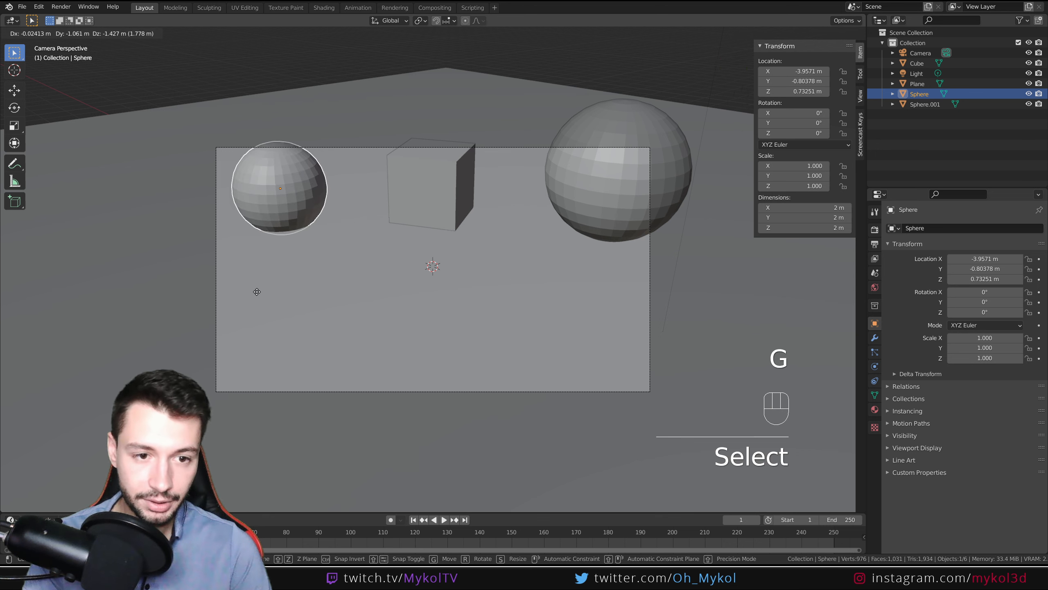
left_click(254, 289)
key("s")
left_click(294, 242)
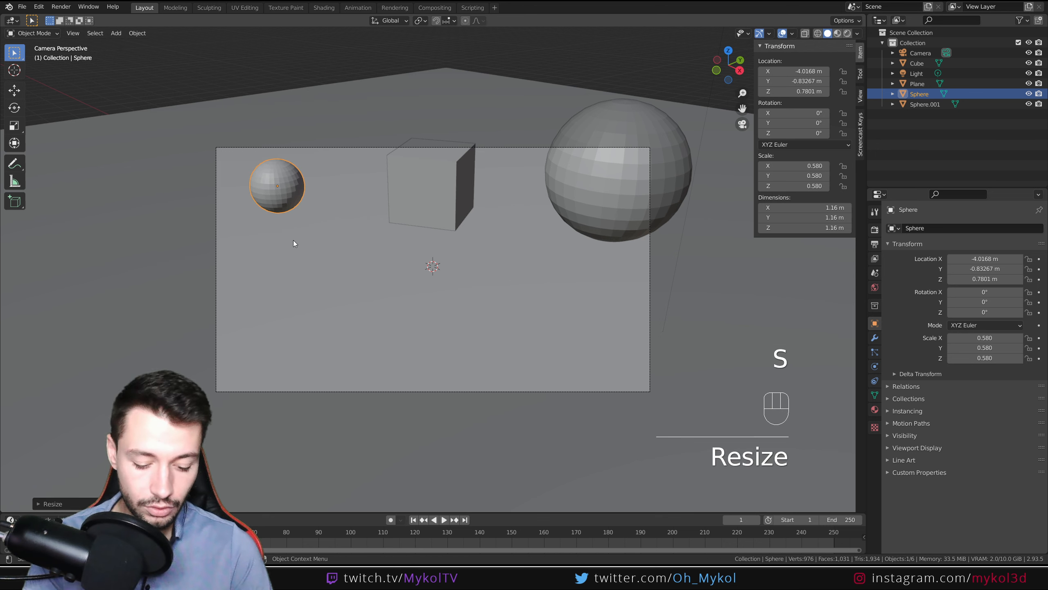
- Scale the cube down to about 0.38 and move it horizontally, with Z locked, toward the camera
left_click(429, 192)
key("s")
left_click(472, 211)
key("g")
middle_click(458, 215, "shift")
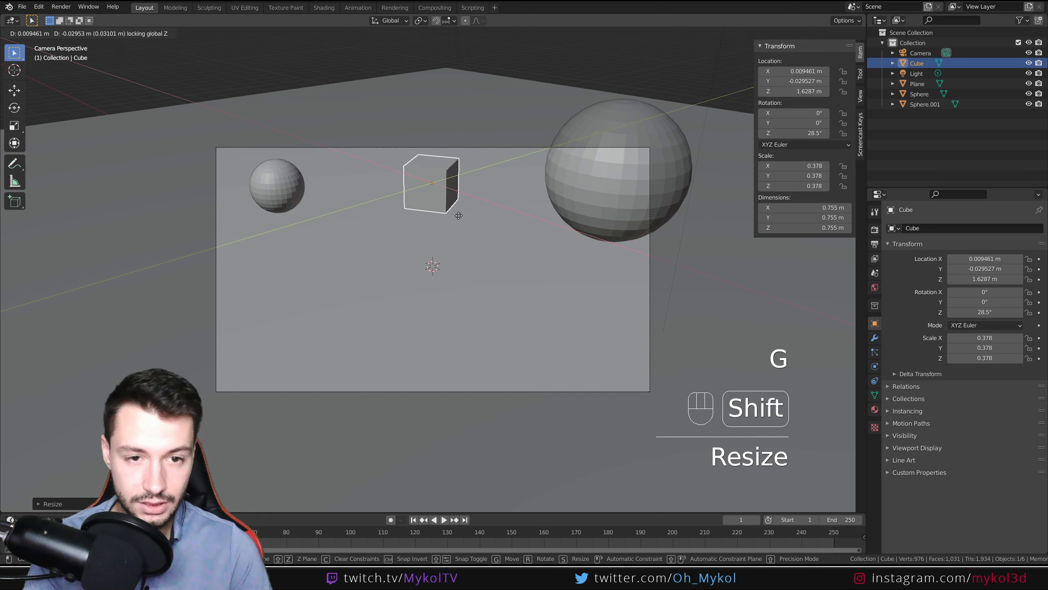
left_click(394, 305)
- Scale the duplicated sphere to about 0.6 and move it horizontally into the camera frame at about X 3.68 m, Y -1.56 m
left_click(584, 225)
key("s")
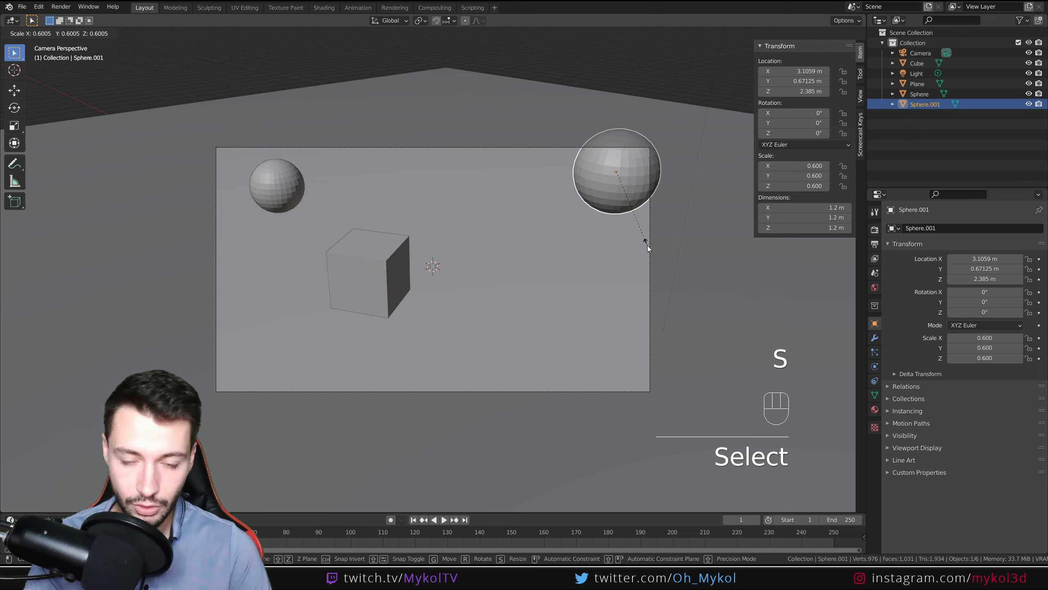
left_click(647, 246)
key("g")
left_click(571, 302)
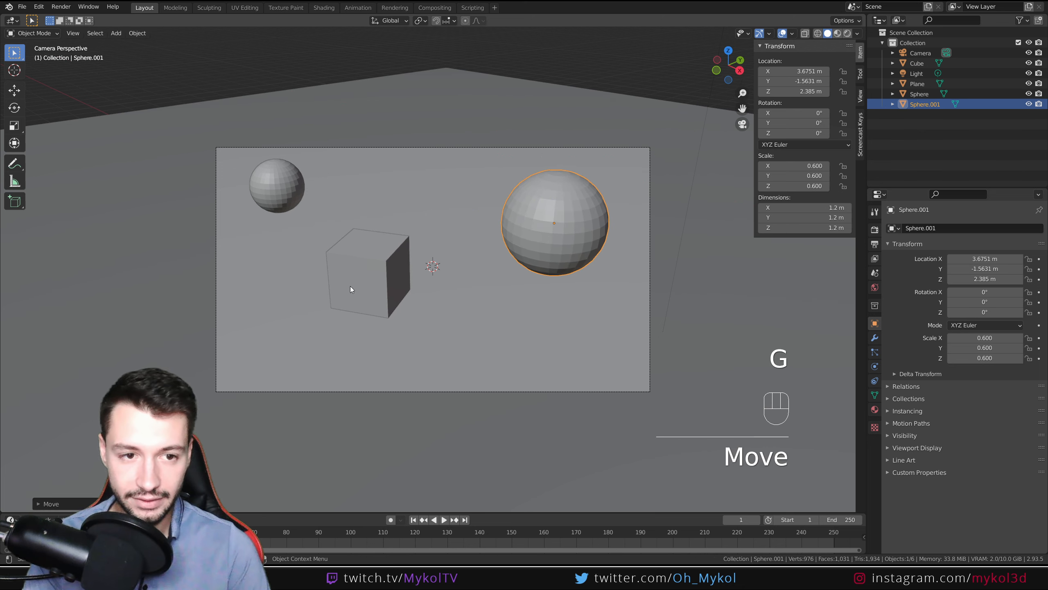
- Apply smooth shading to both spheres
left_click(288, 185, "shift")
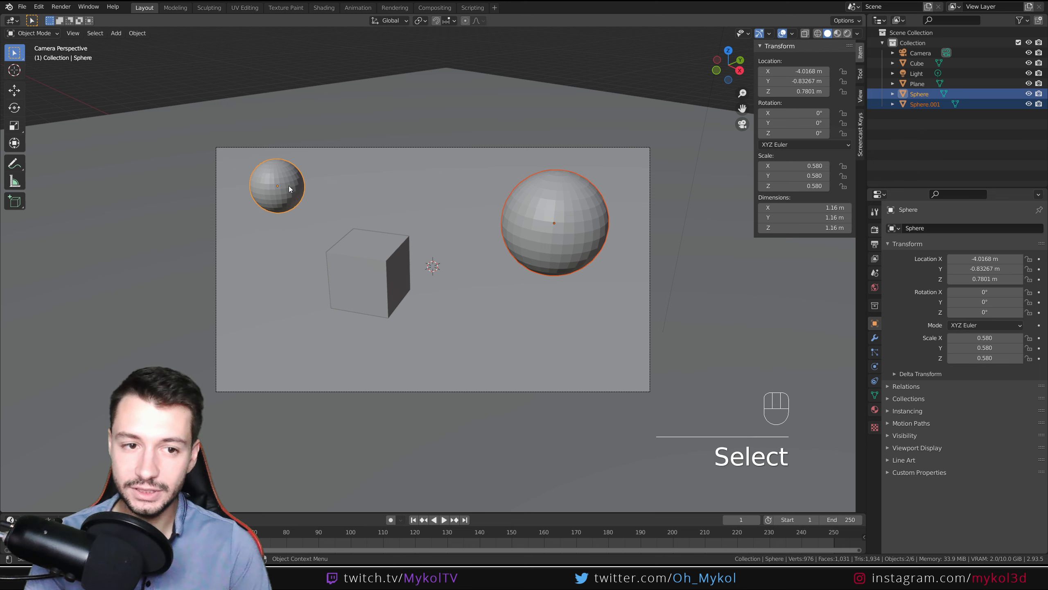
right_click(287, 185)
left_click(288, 185)
left_click(726, 299)
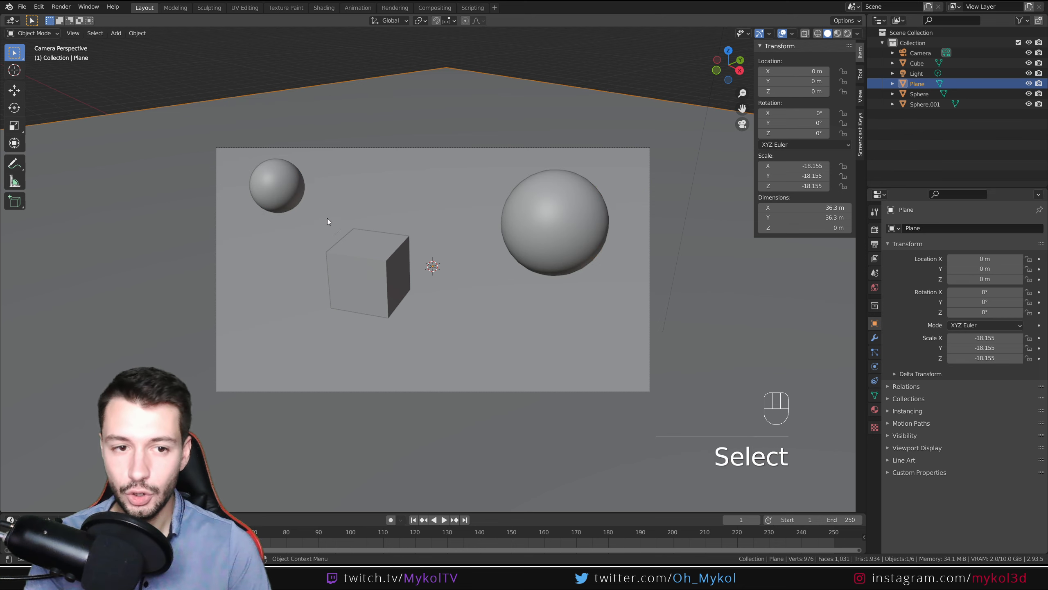
- Add a level 2 Subdivision modifier to both spheres
left_click(289, 192)
left_click(551, 215, "ctrl")
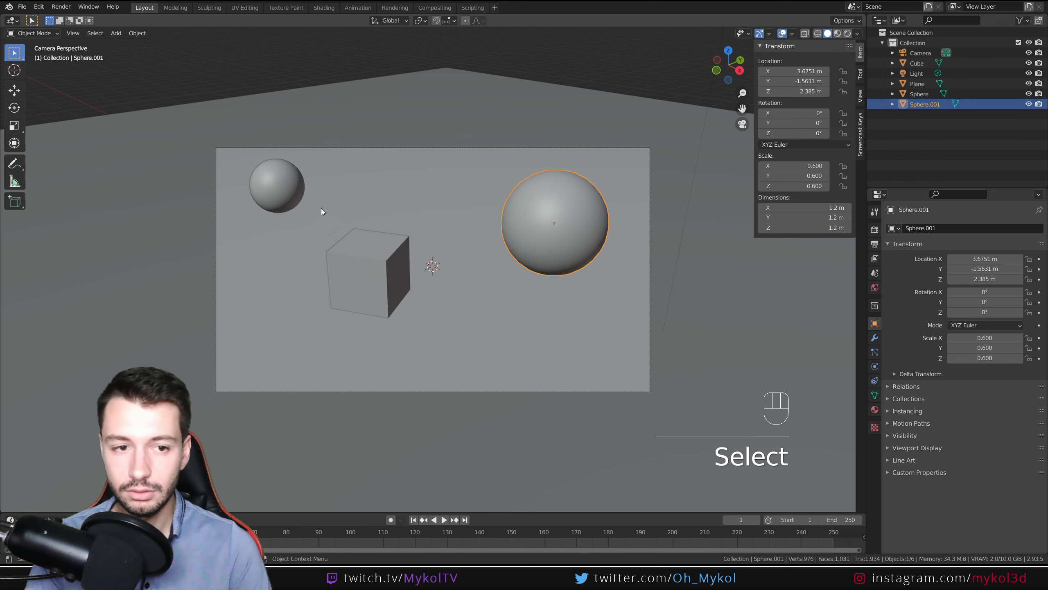
left_click(283, 201, "shift")
key("ctrl+2")
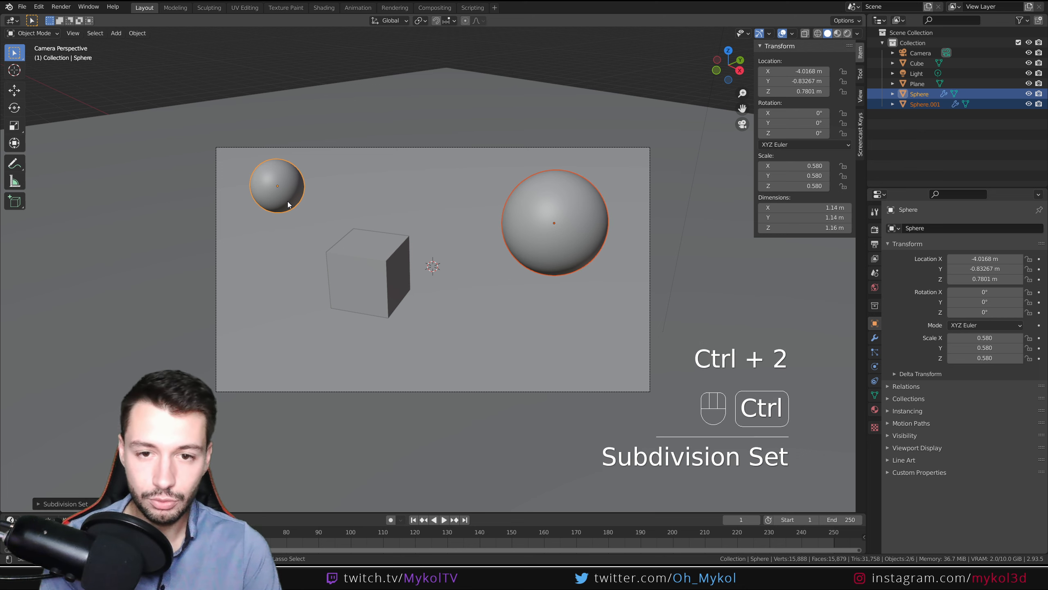
- Check the Subdivision modifier settings on each of the two spheres
left_click(291, 187)
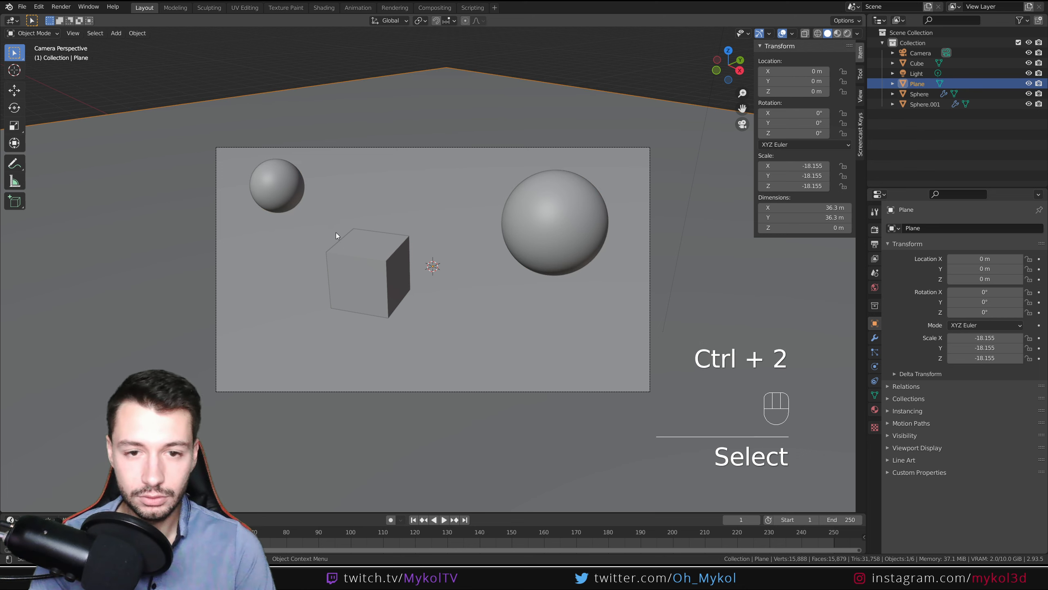
left_click(875, 338)
left_click(589, 214)
left_click(275, 178)
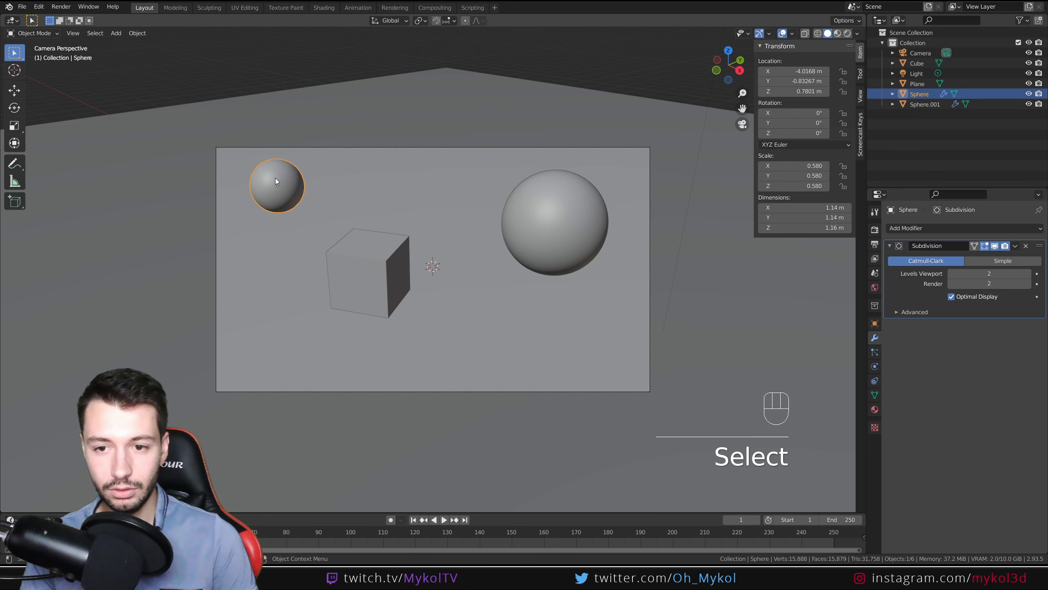
left_click(242, 76)
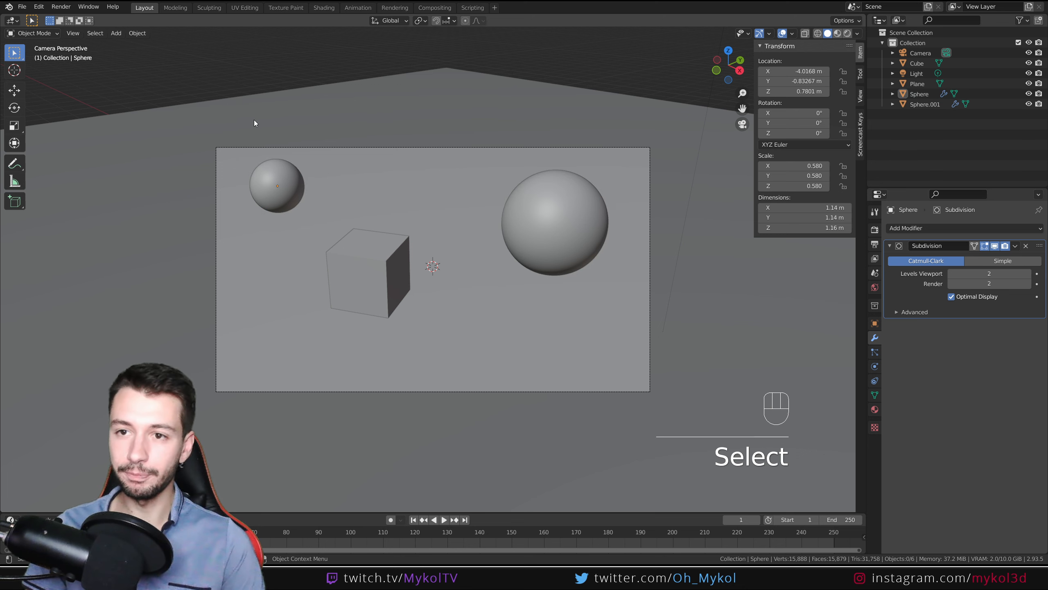
- Show the render settings and rendered viewport shading, and move the light to about X 4.72 m, Y -0.33 m, Z 3.11 m
left_click(875, 232)
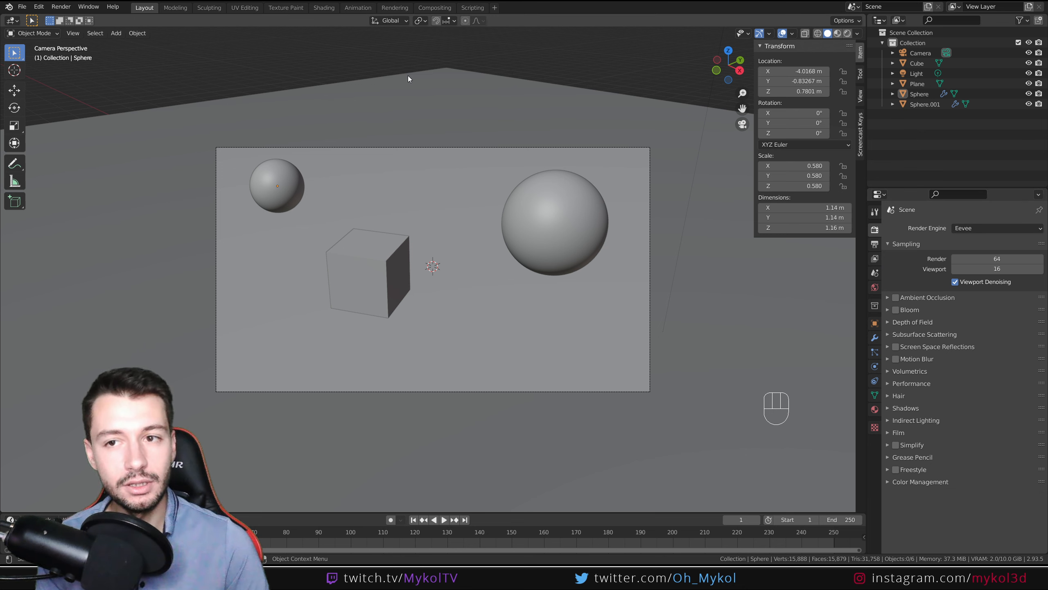
left_click(847, 35)
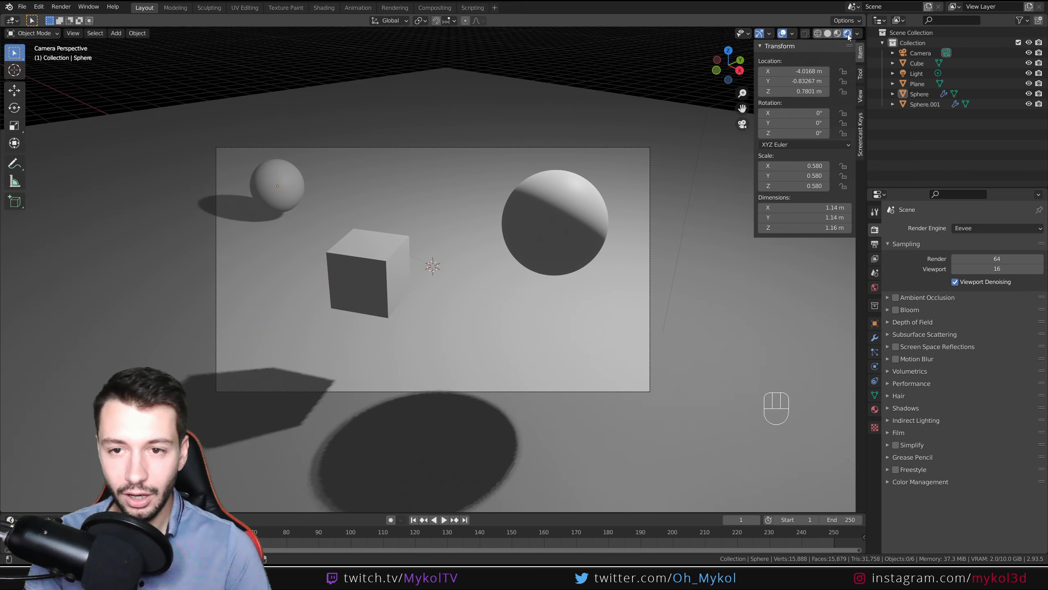
left_click(696, 39)
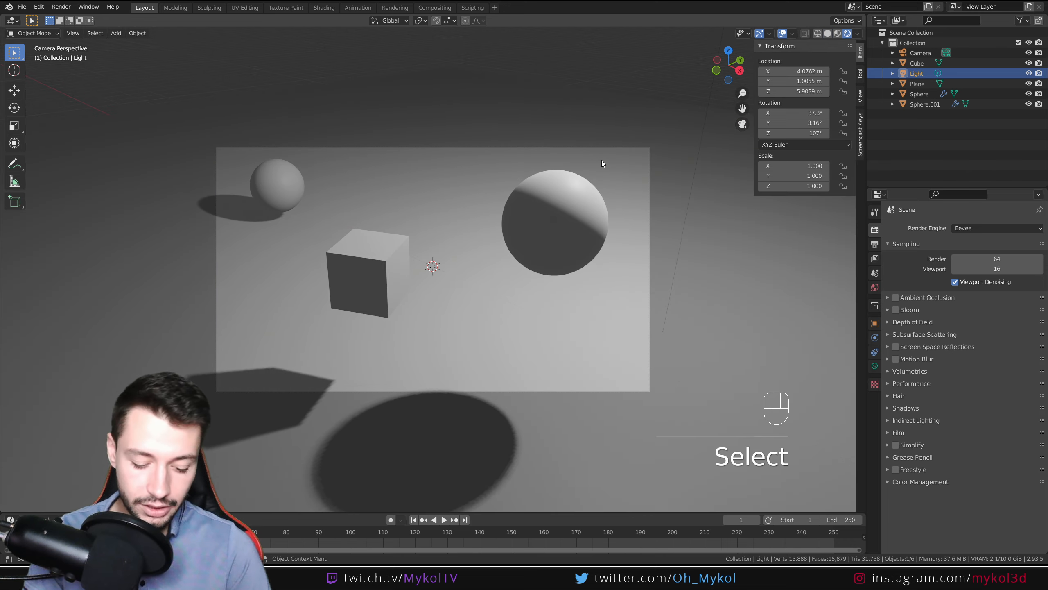
key("g")
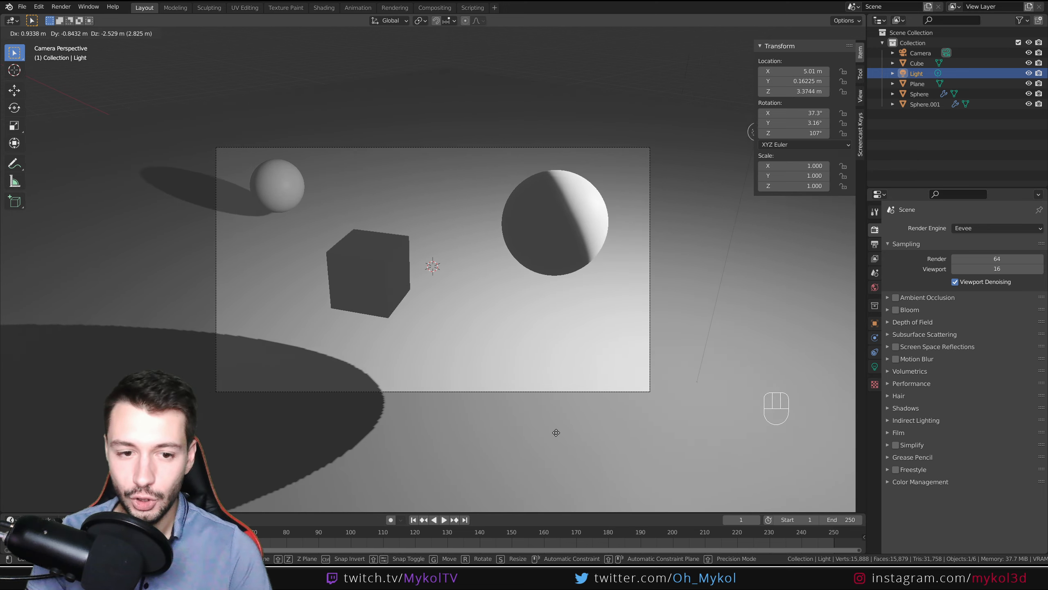
left_click(507, 458)
- Move the light in top view to about X 6.26 m, Y -0.39 m, and lower it along Z to about 2.5 m
scroll(595, 351, "down", 5)
middle_click_drag(594, 350, 513, 389)
scroll(548, 363, "down", 7)
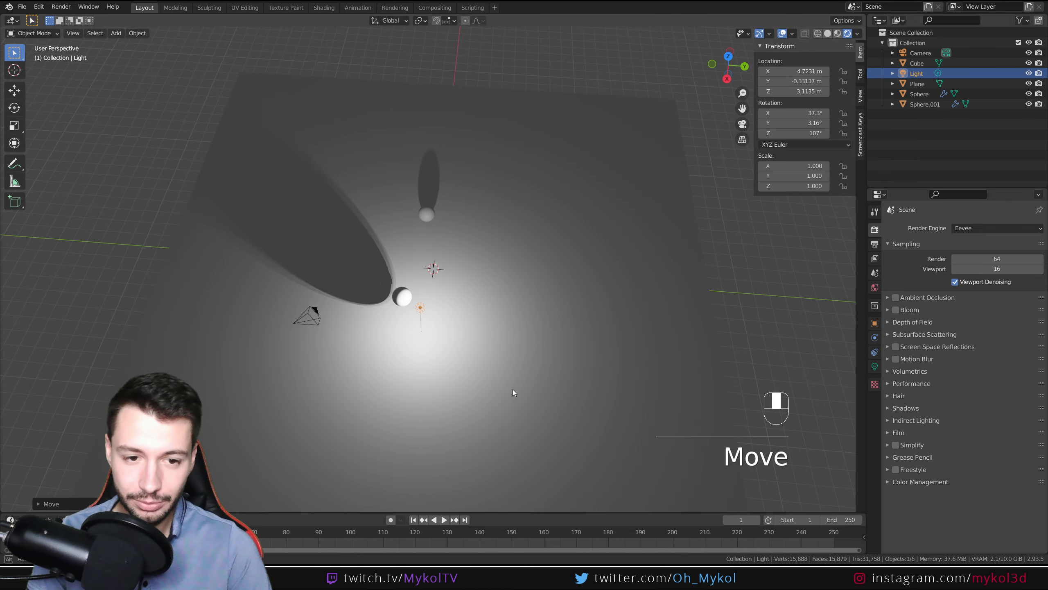
key("KP_7")
key("g")
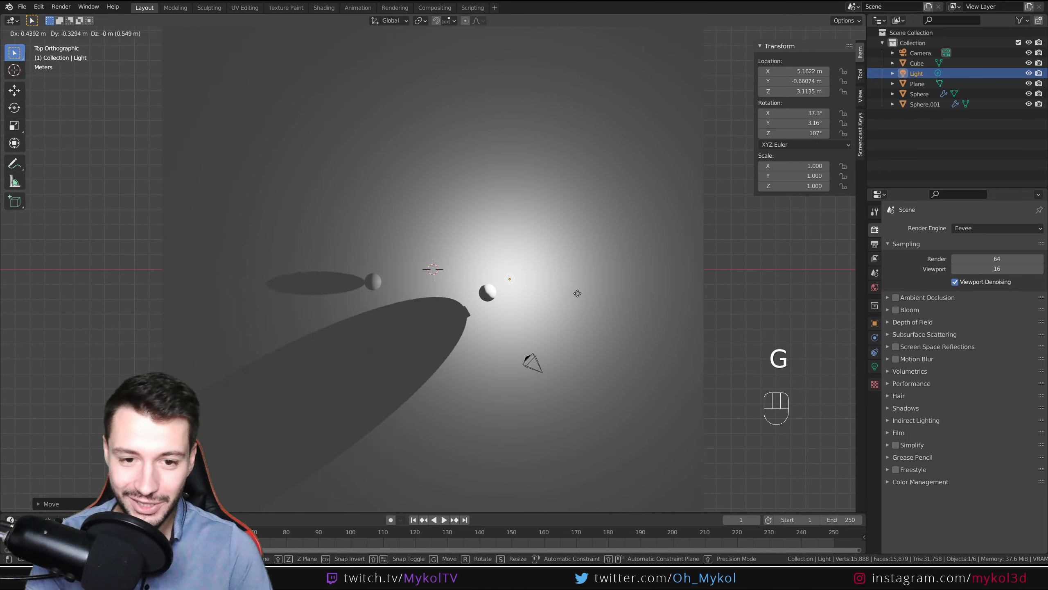
left_click(587, 289)
middle_click_drag(589, 287, 532, 263)
key("g")
key("z")
left_click(573, 285)
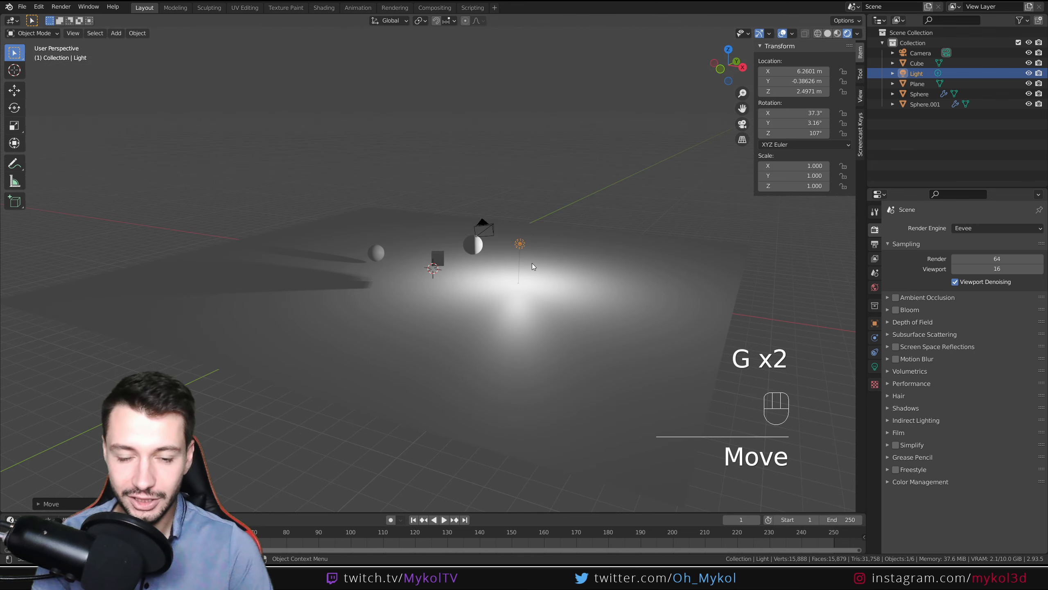
- Raise the light along Z to about 3.85 m while looking through the camera
key("KP_0")
scroll(415, 251, "up", 4)
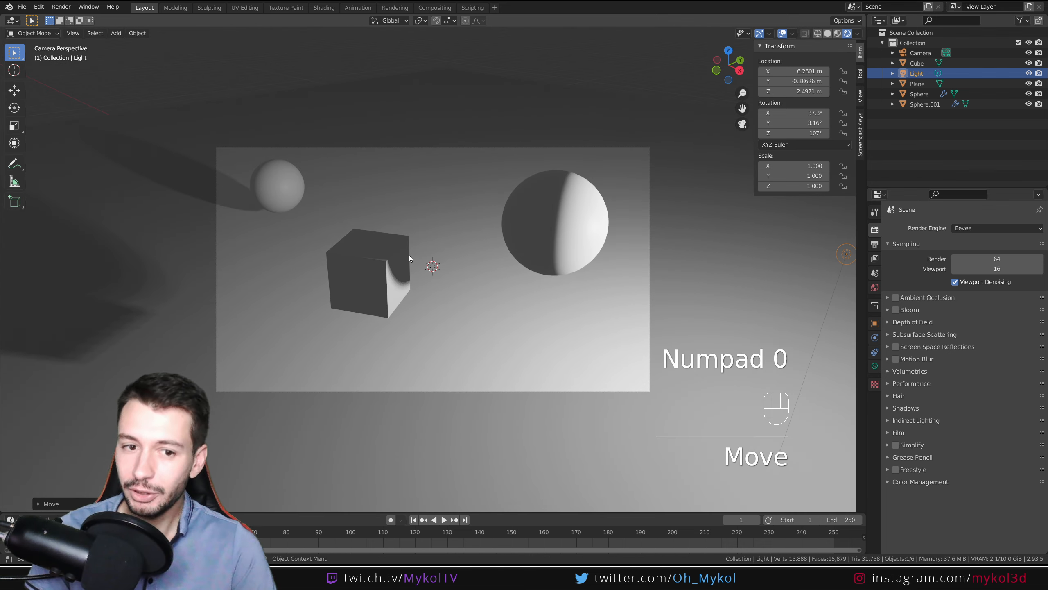
key("g")
key("z")
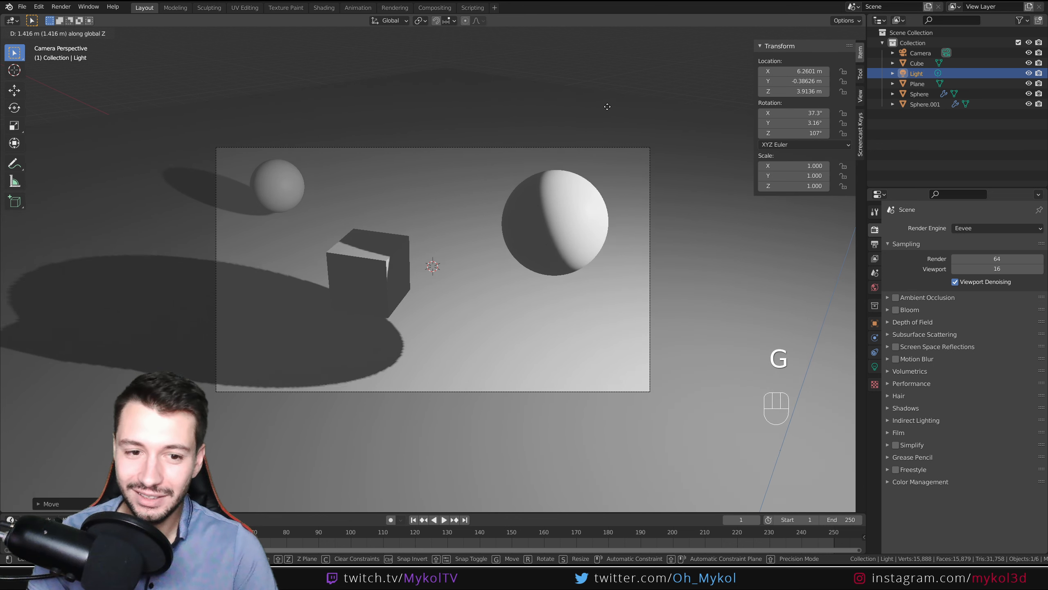
left_click(411, 313)
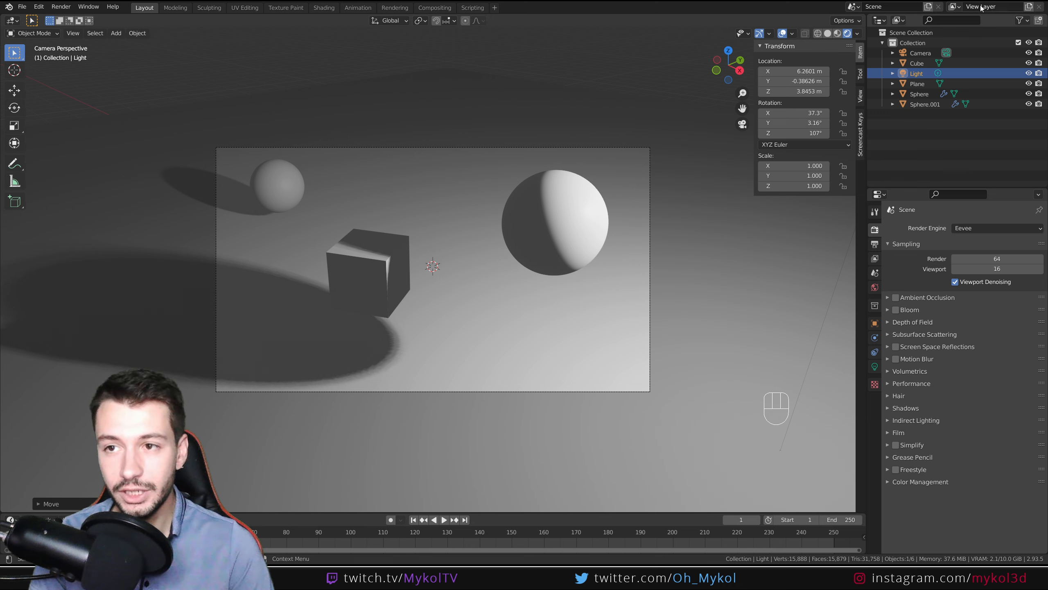
- Rename the current view layer to Calque01
left_click(954, 6)
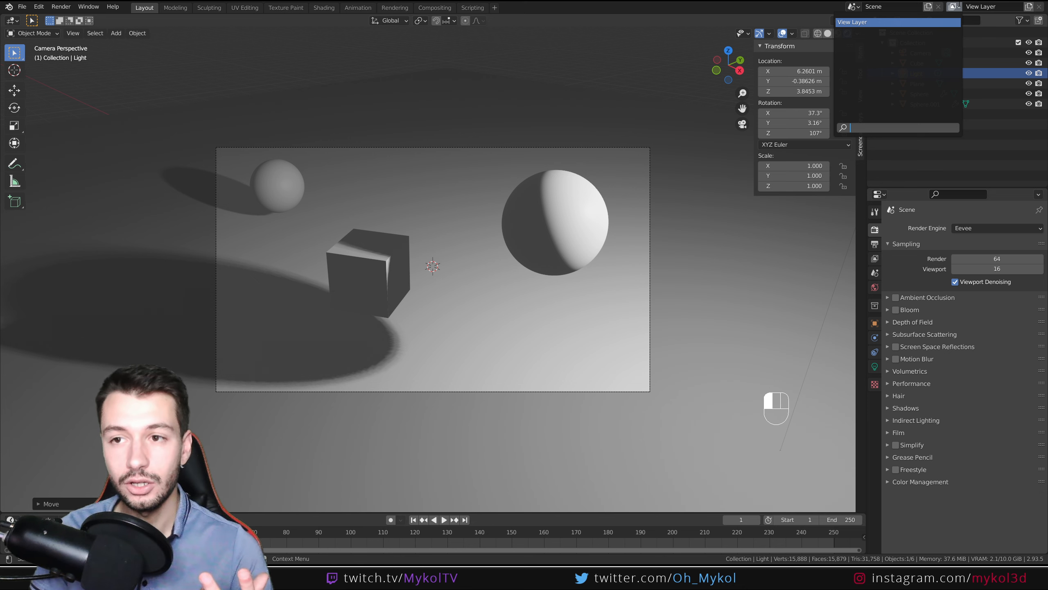
left_click(1002, 7)
type("Cla")
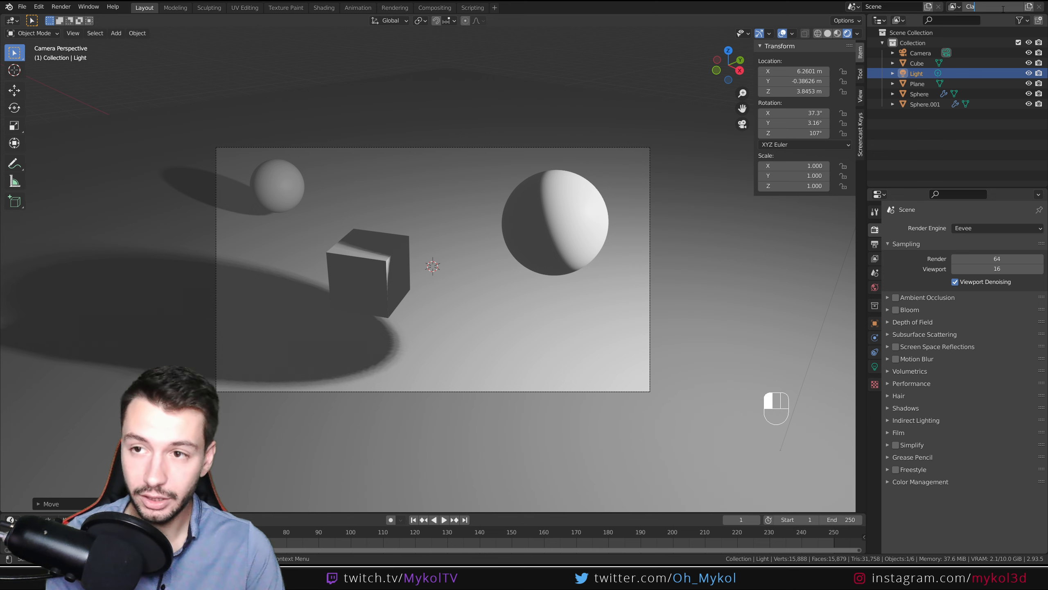
key("BackSpace")
key("BackSpace")
type("alque01")
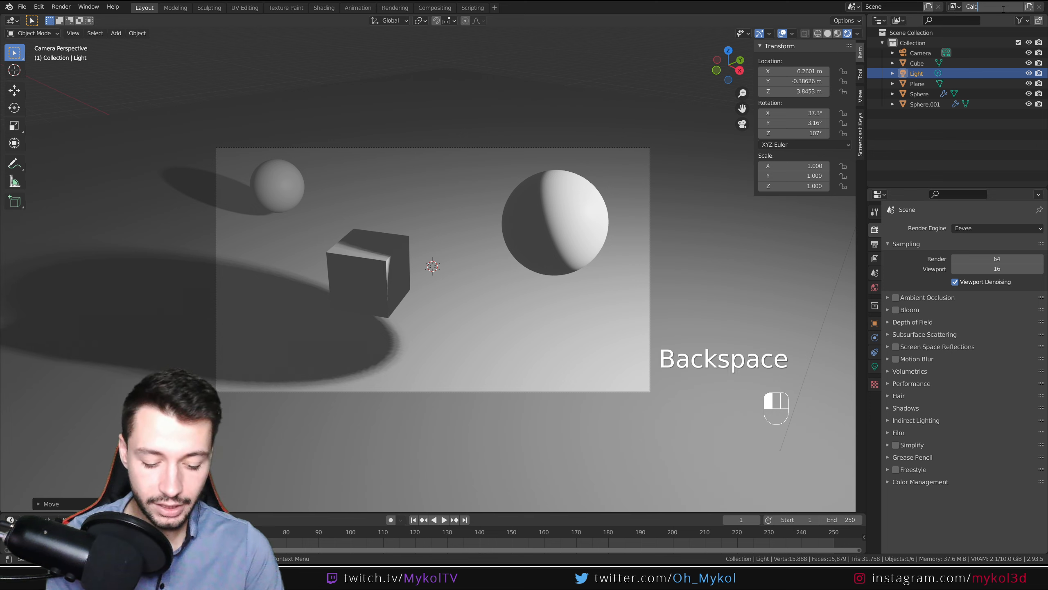
key("Return")
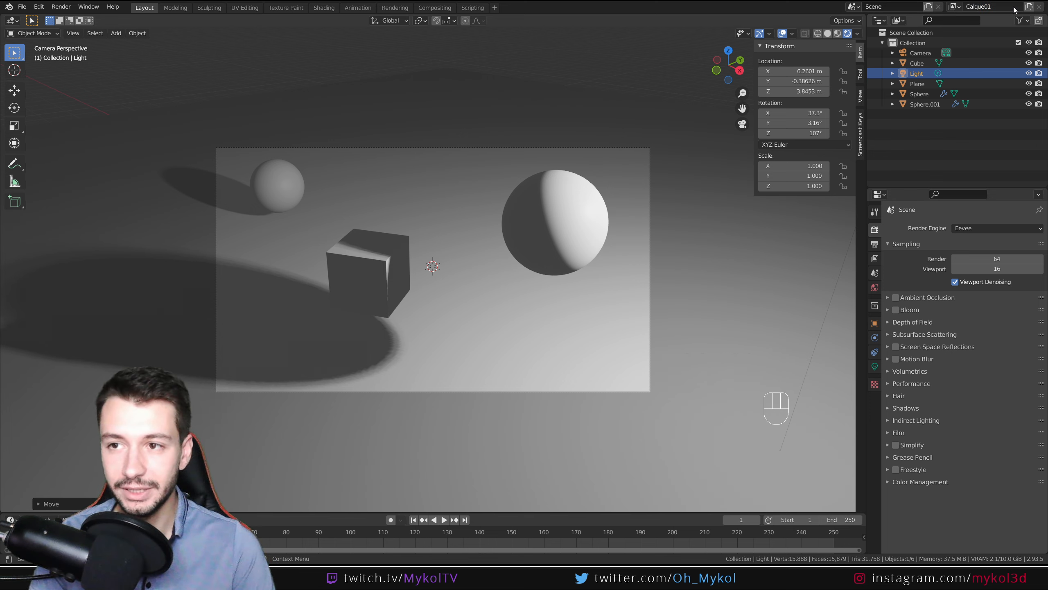
- Add a new view layer and name it Calque02
left_click(1028, 9)
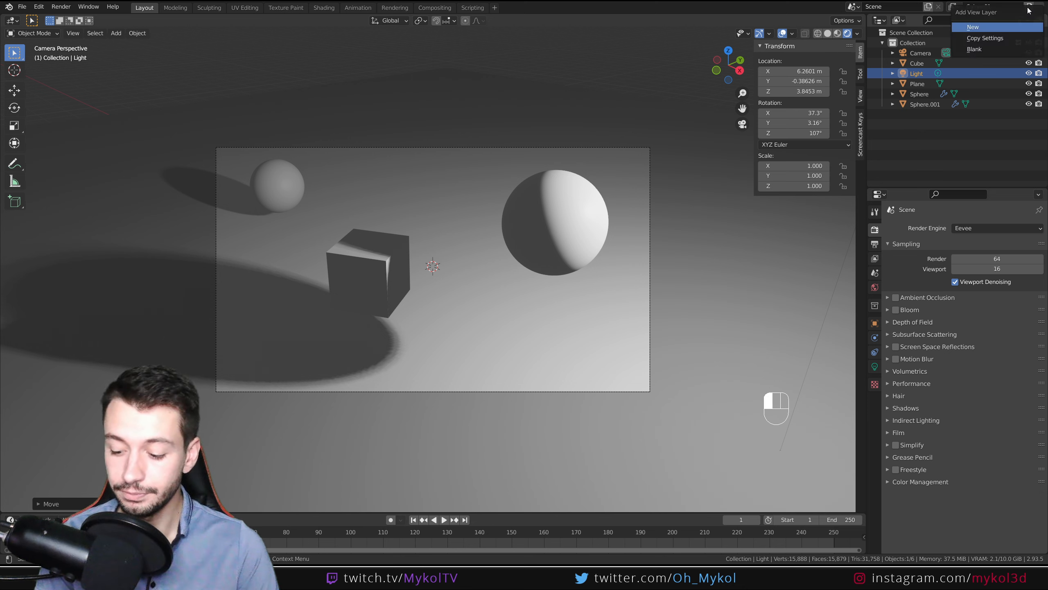
left_click(988, 27)
left_click_drag(988, 8, 1016, 7)
type("2")
key("Return")
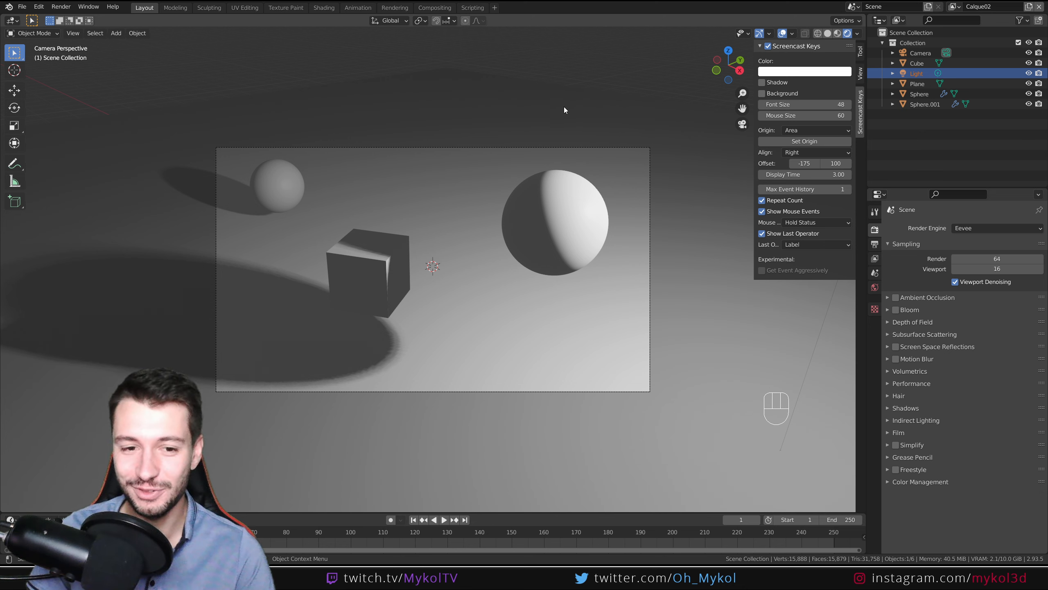
- Switch back and forth between the view layers Calque01 and Calque02 to compare their contents
left_click(954, 8)
left_click(951, 22)
left_click(954, 7)
left_click(947, 33)
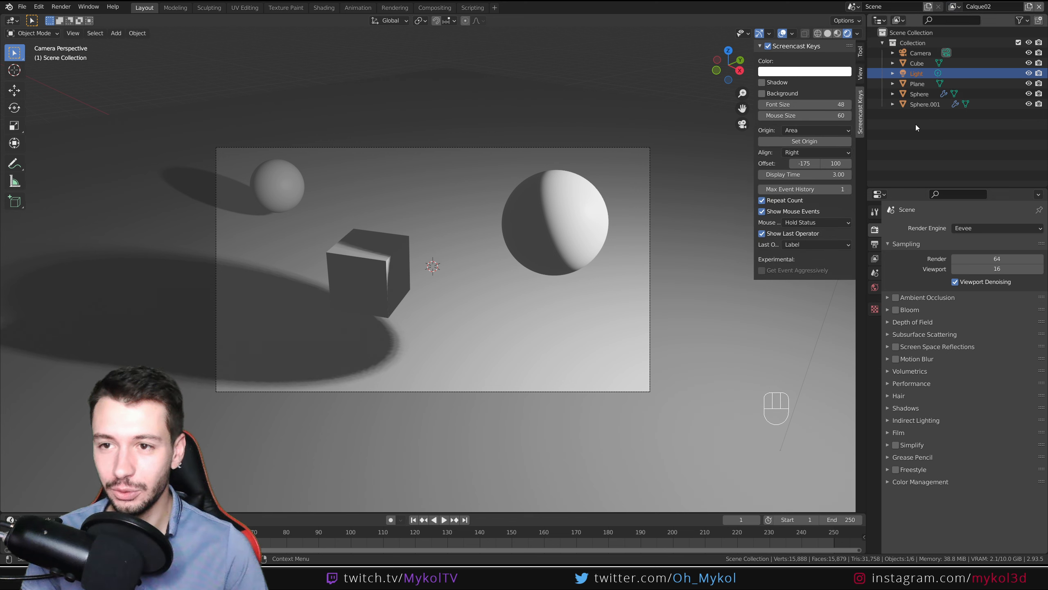
left_click(861, 52)
left_click(954, 8)
left_click(952, 23)
left_click(954, 7)
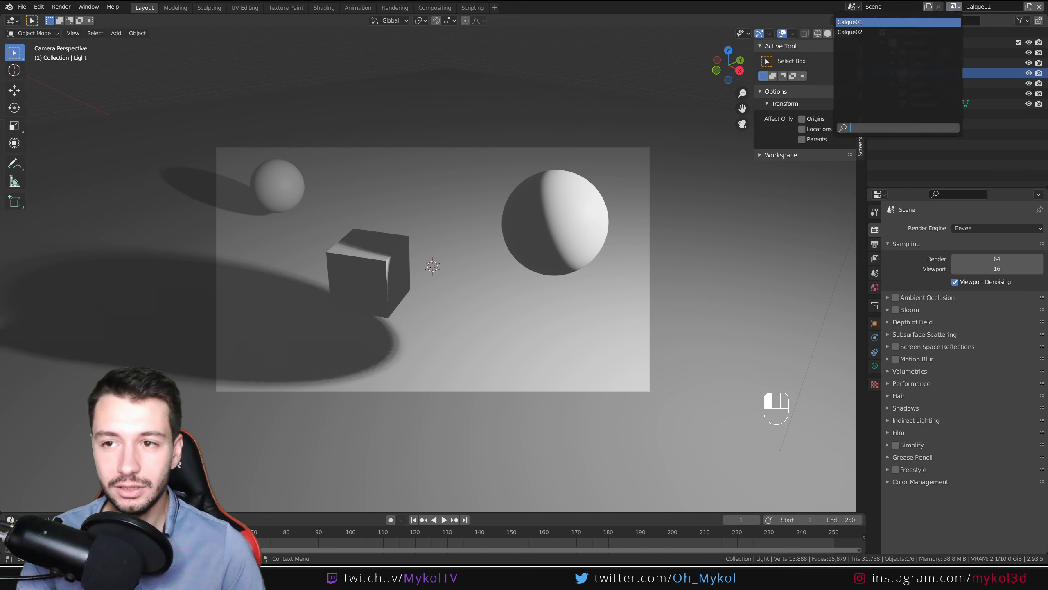
left_click(948, 32)
left_click(954, 7)
left_click(953, 22)
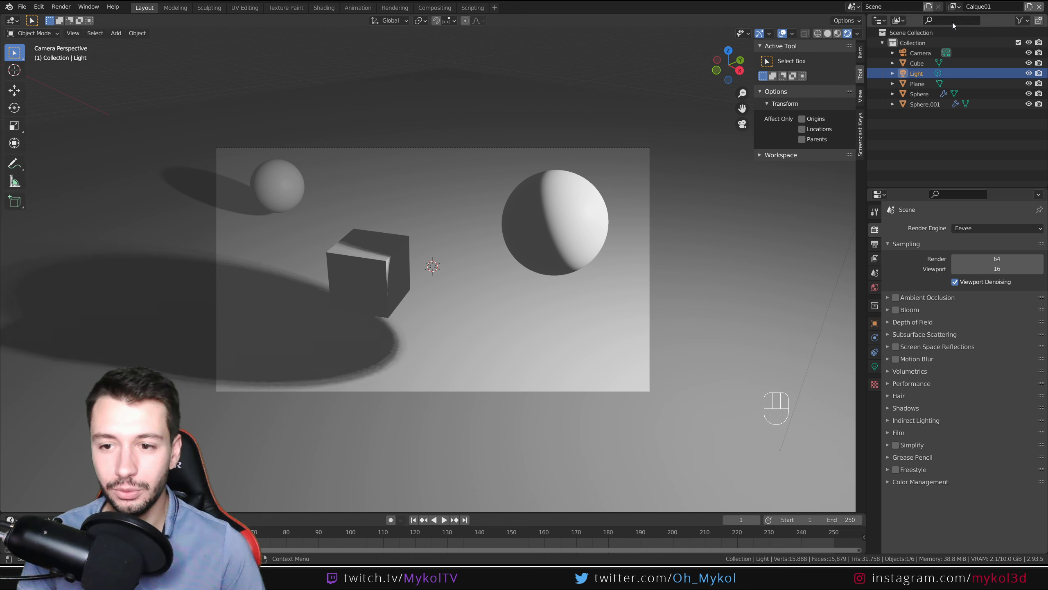
left_click(954, 7)
left_click(948, 31)
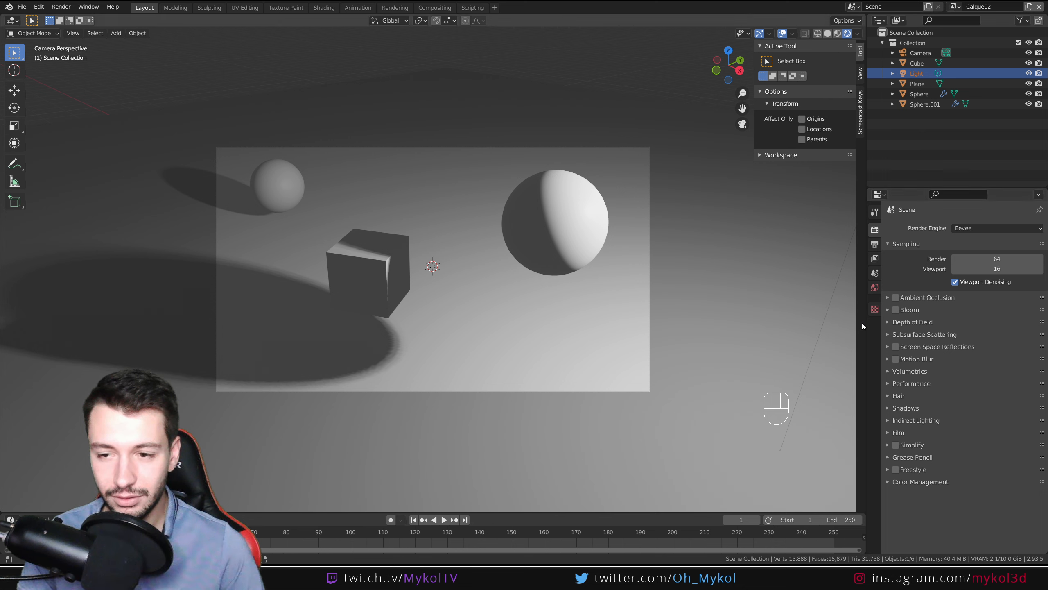
- Make Calque01 the active view layer and add a new collection directly under the Scene Collection
left_click(949, 11)
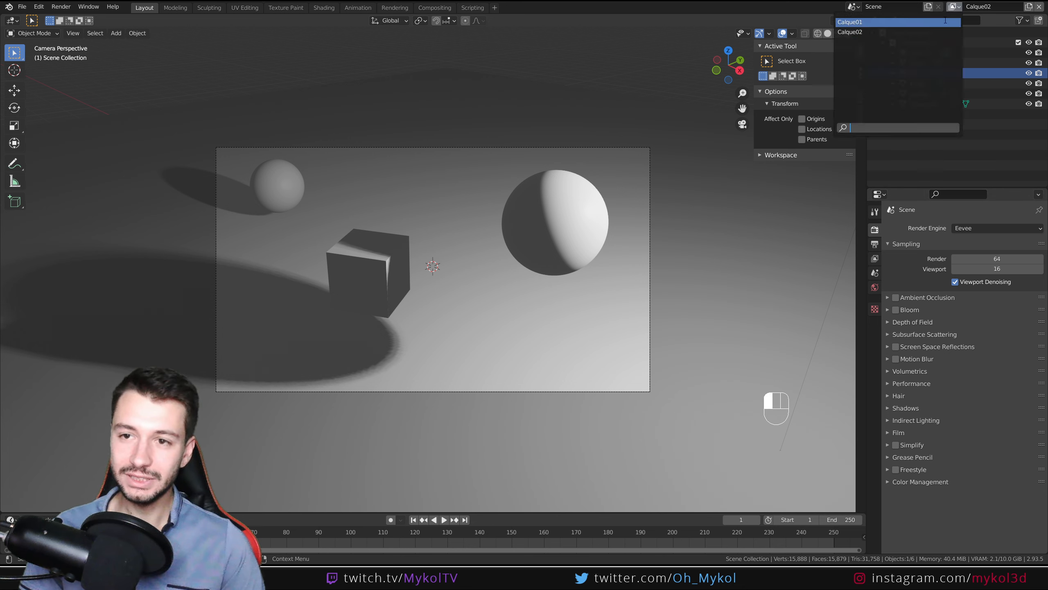
left_click(945, 21)
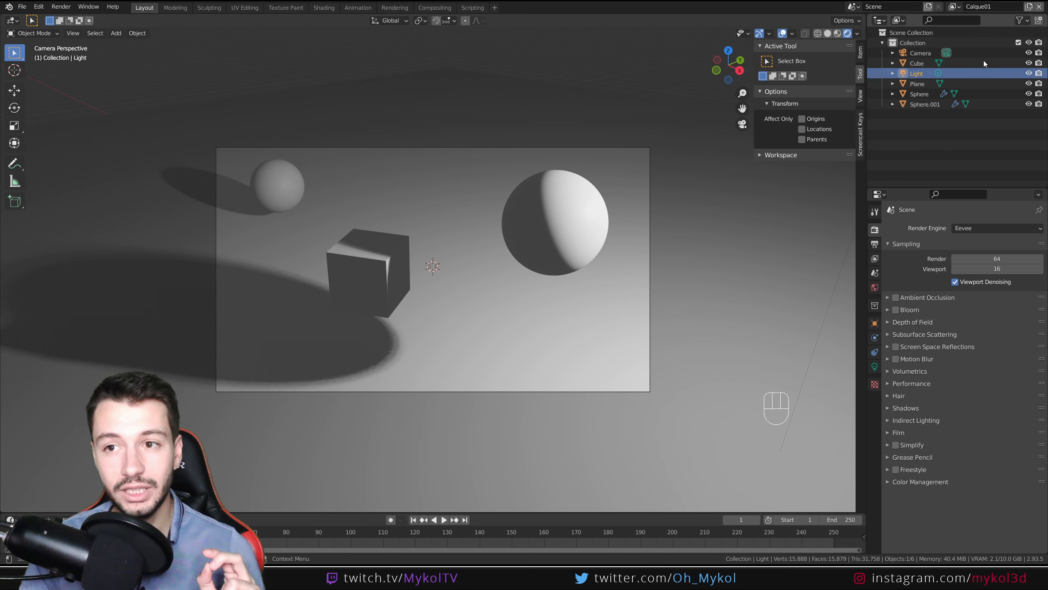
left_click(916, 34)
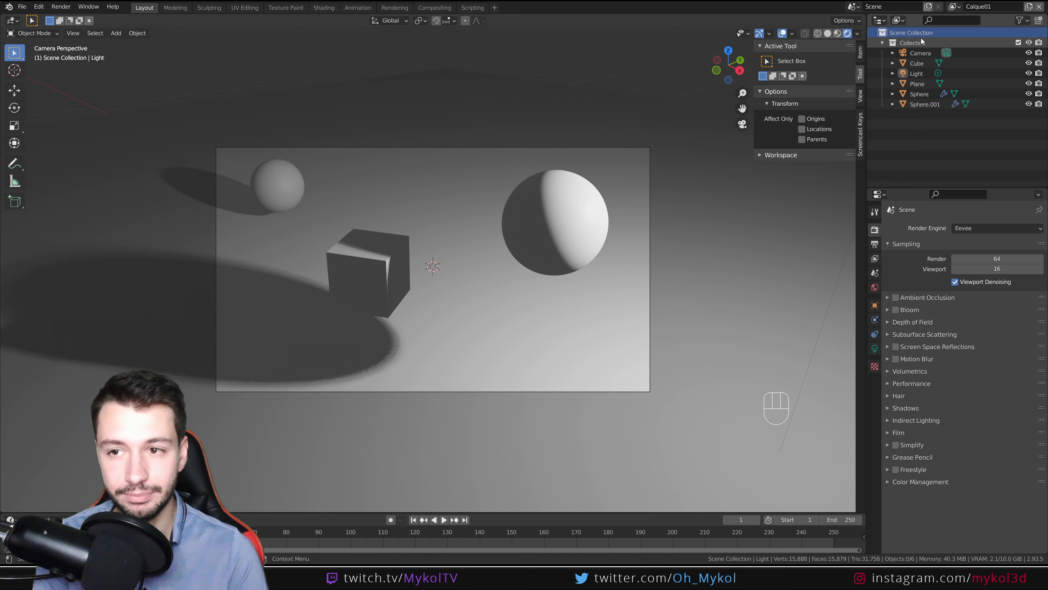
right_click(912, 139)
left_click(912, 140)
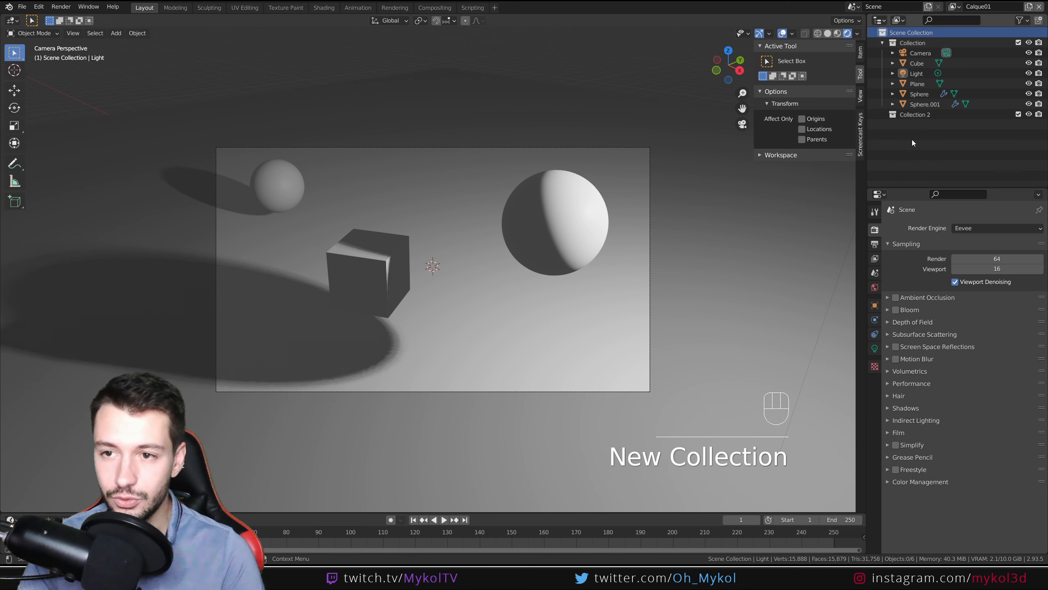
- Rename the collection holding the scene objects to Layer01 and the empty collection to Layer02
double_click(915, 44)
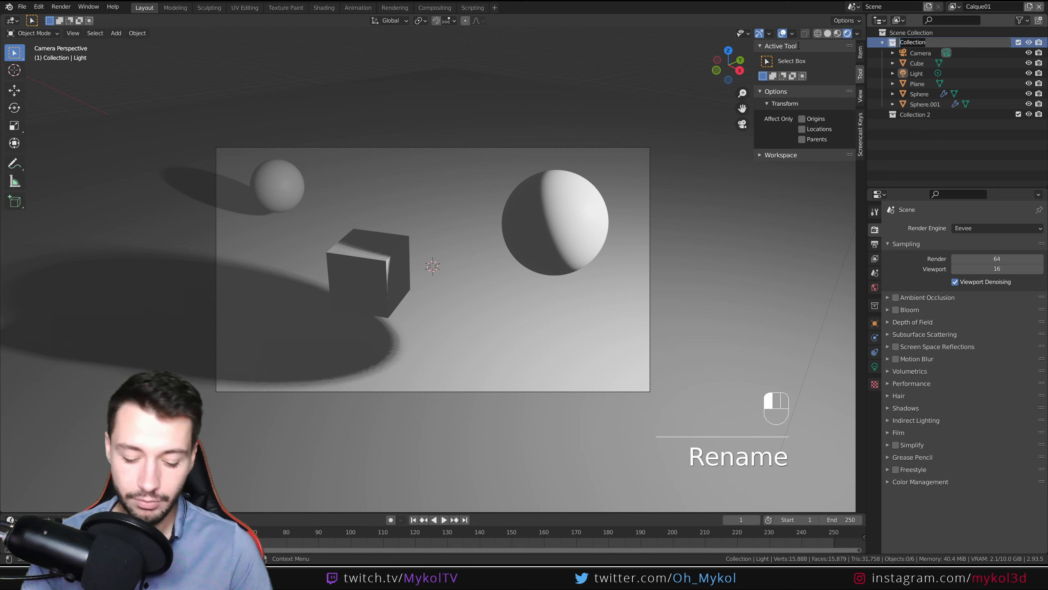
type("Layer01")
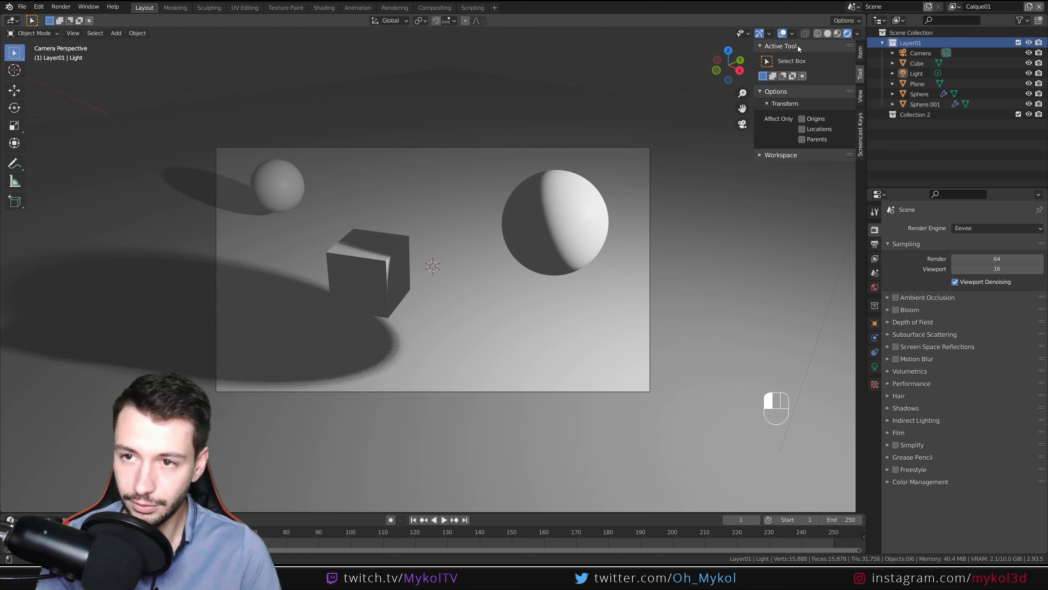
double_click(929, 115)
type("La")
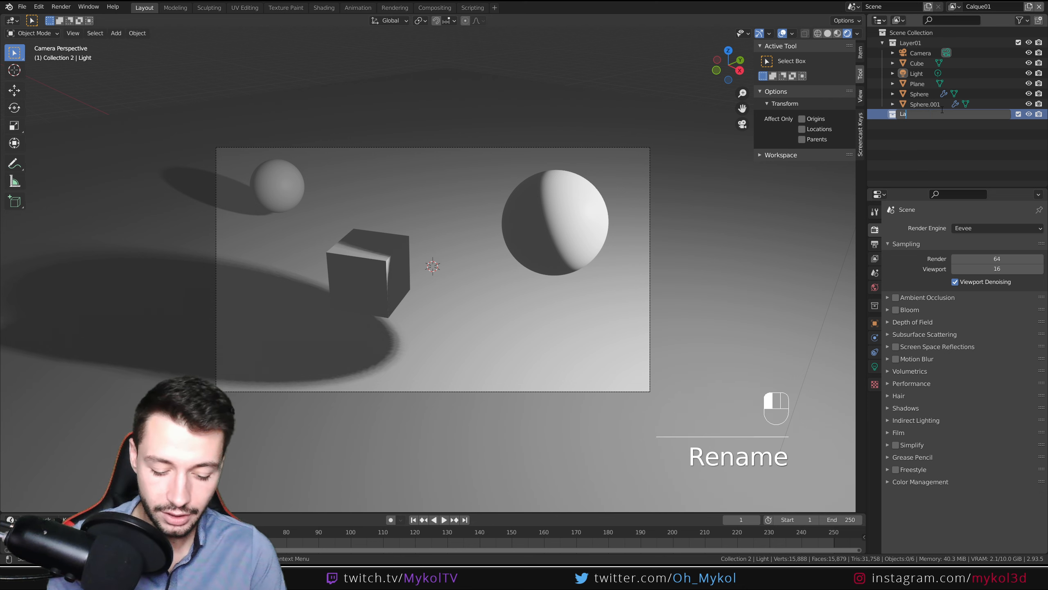
type("yer02")
left_click(947, 121)
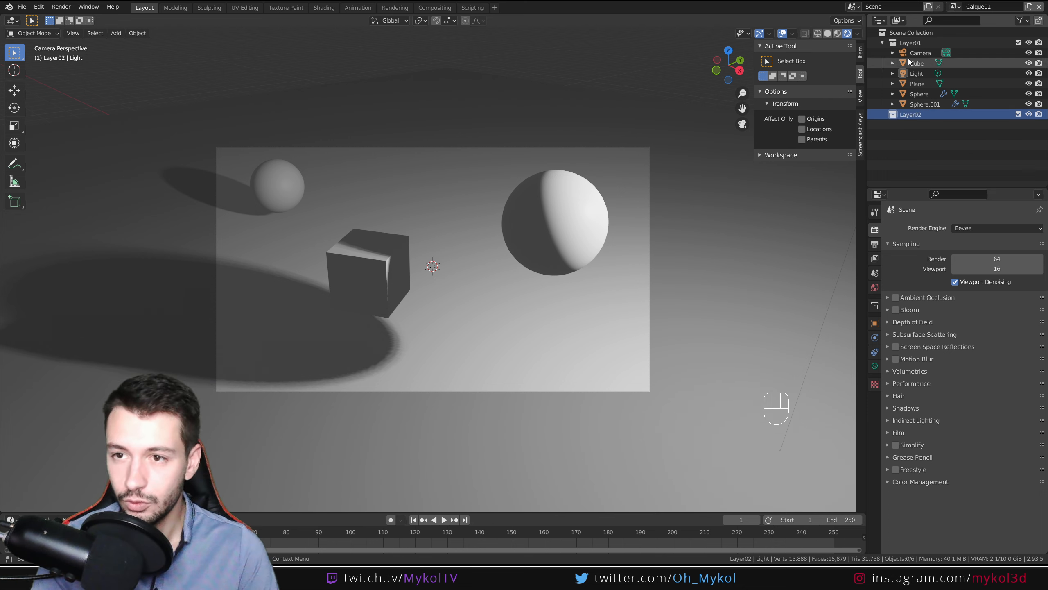
- Add the prefix C_ to both collection names so they read C_Layer01 and C_Layer02
left_click(912, 43)
double_click(912, 42)
type("C_")
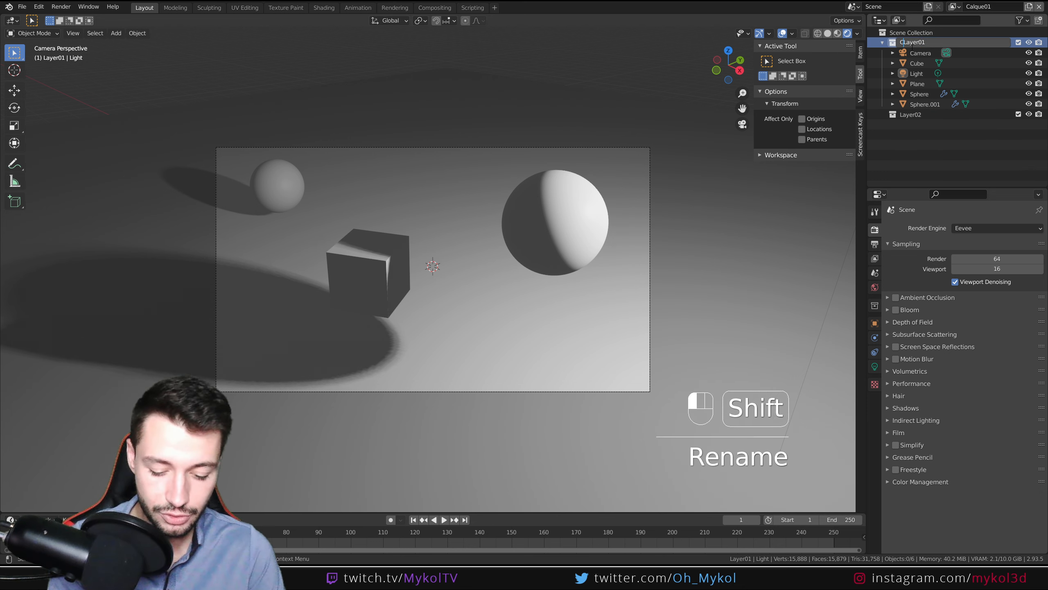
key("Return")
double_click(919, 115)
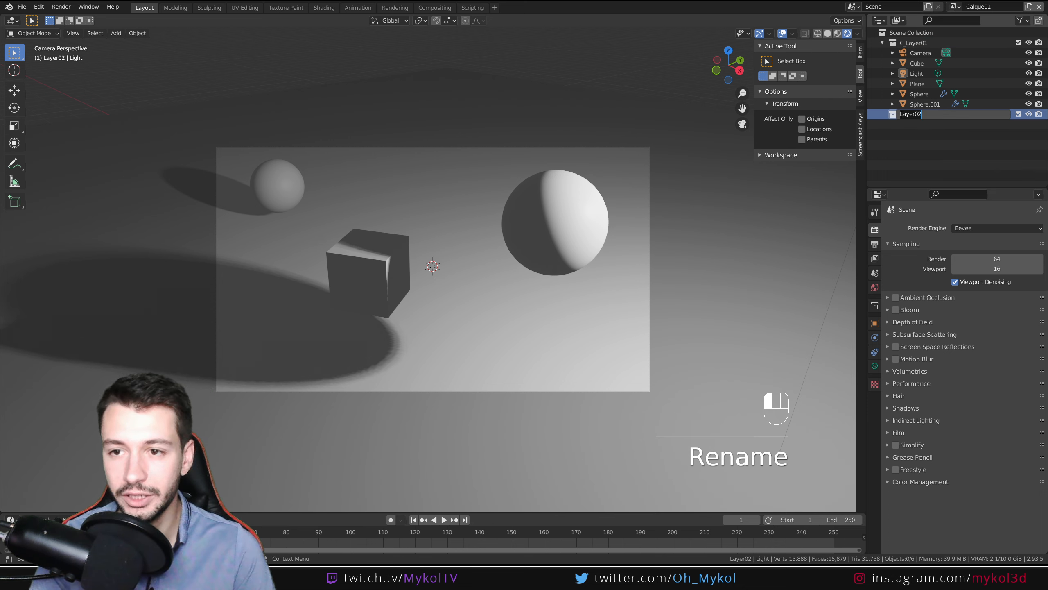
type("C_")
left_click(950, 130)
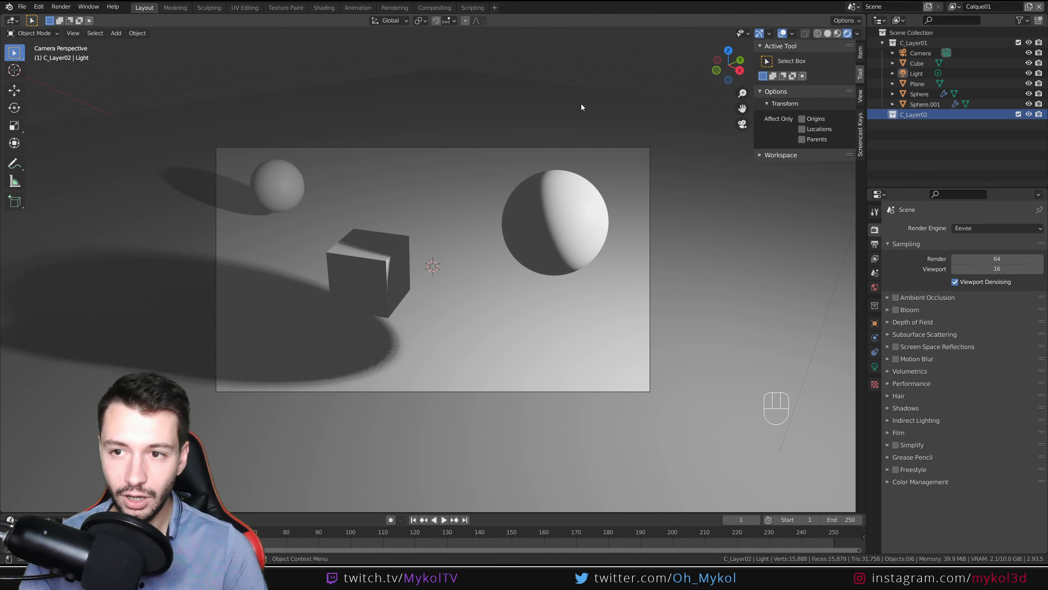
- Render the scene, compare the Calque01 and Calque02 layers in the render result, and close it
key("F12")
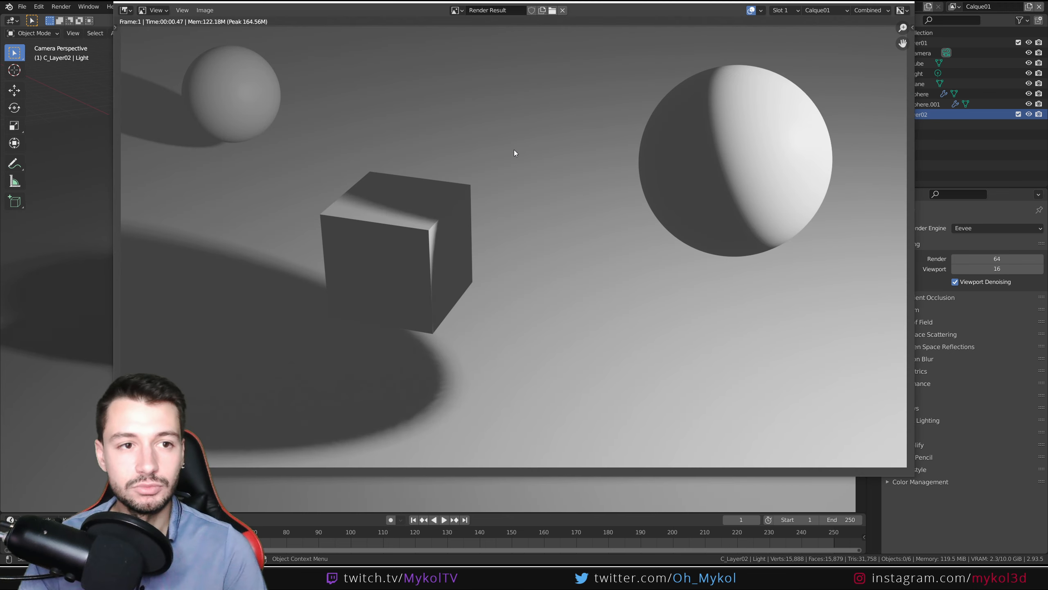
left_click(827, 12)
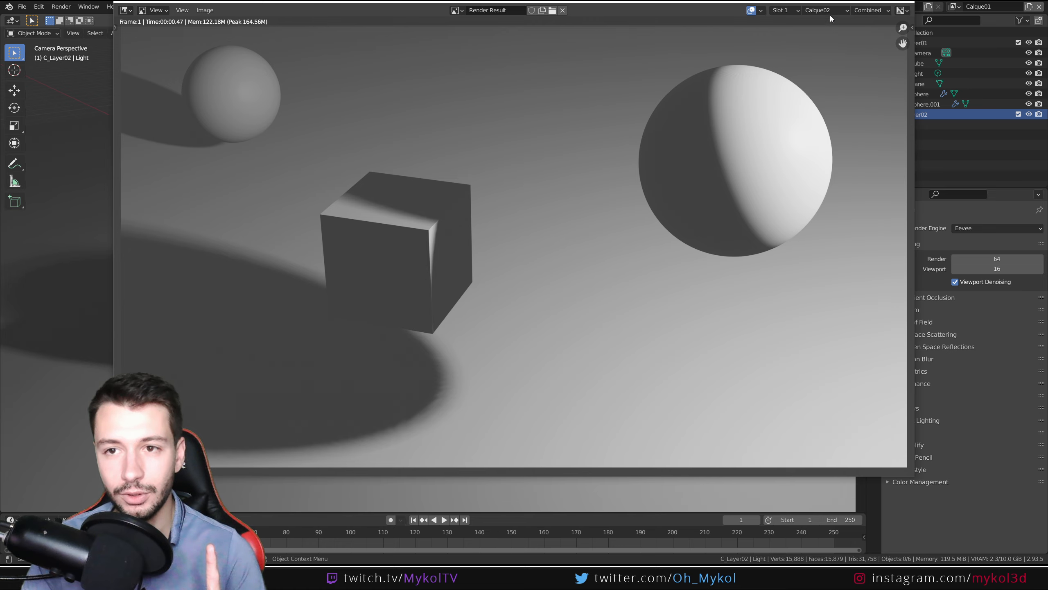
left_click(830, 15)
left_click(825, 19)
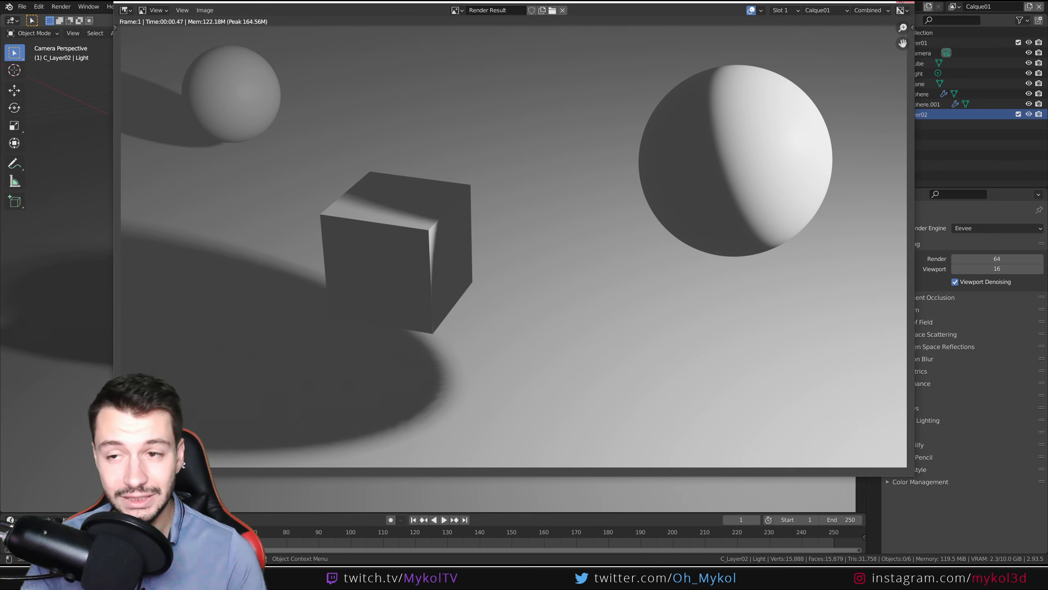
left_click(903, 2)
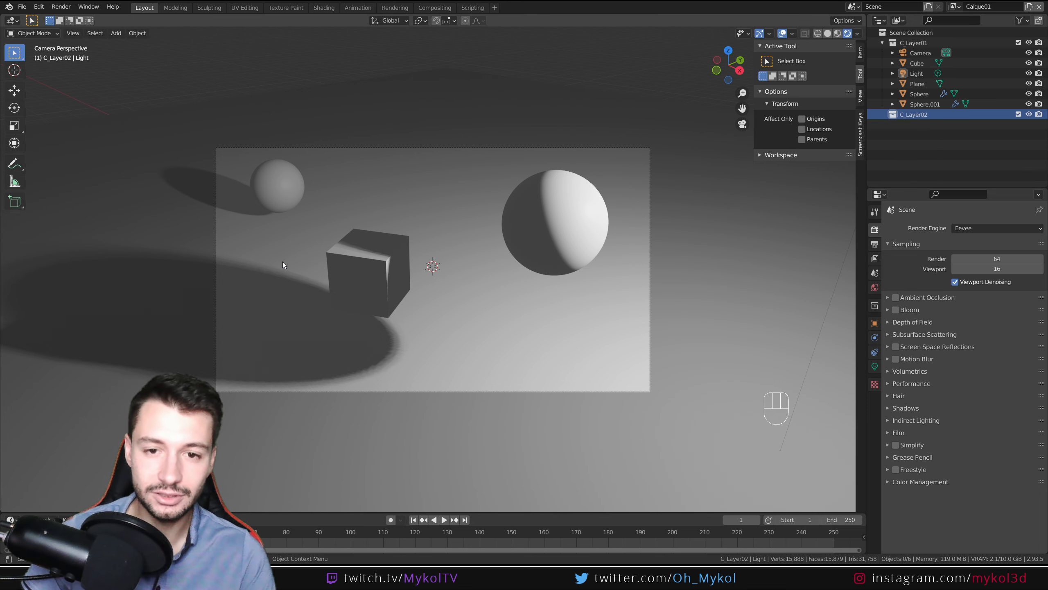
- Move the cube up and slightly right in the camera view, and put it in the C_Layer02 collection
left_click(284, 185)
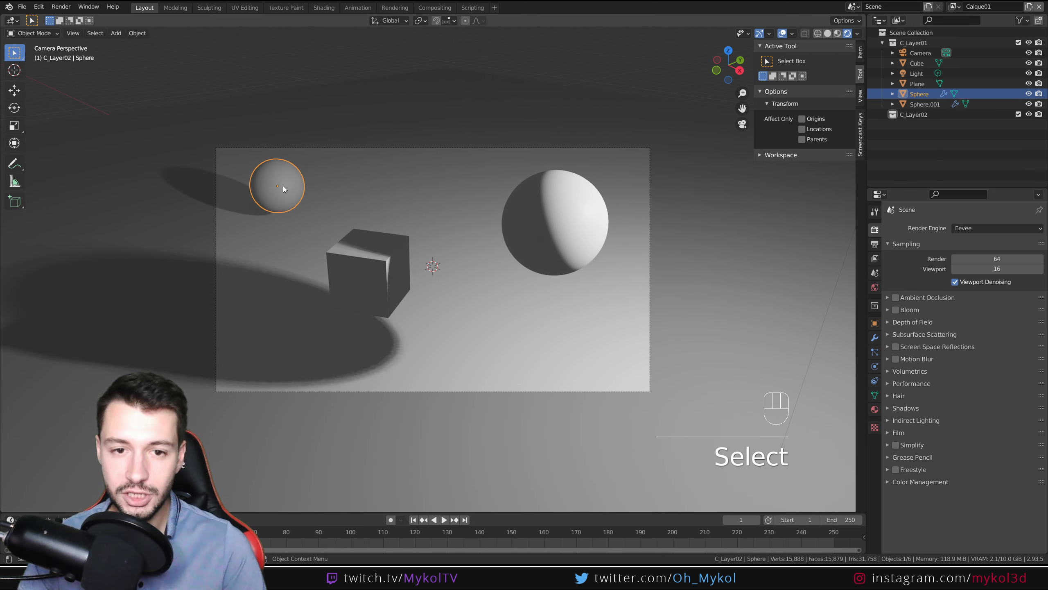
left_click(354, 254)
key("g")
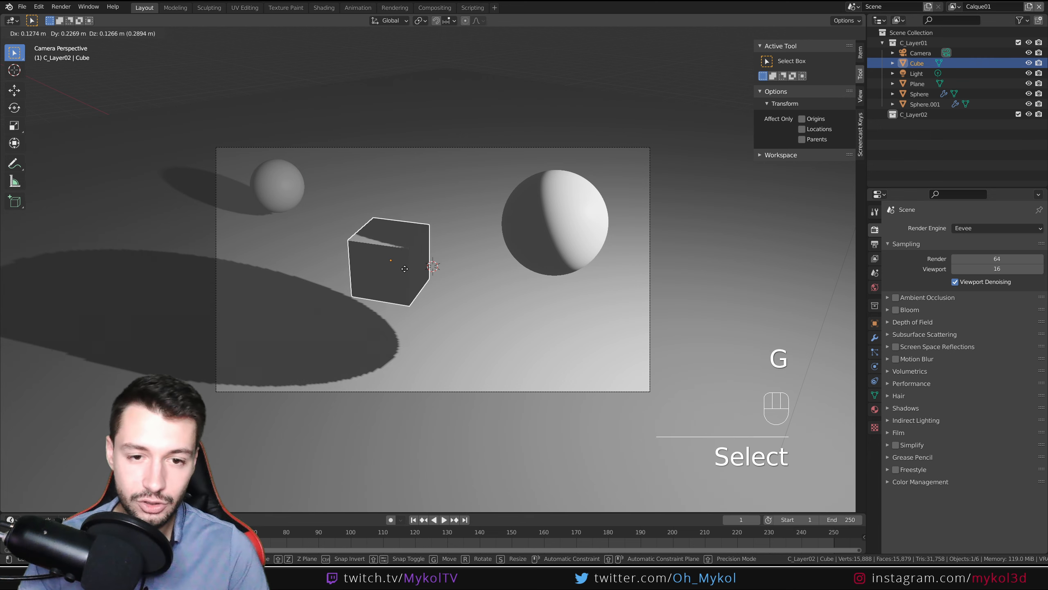
left_click(412, 249)
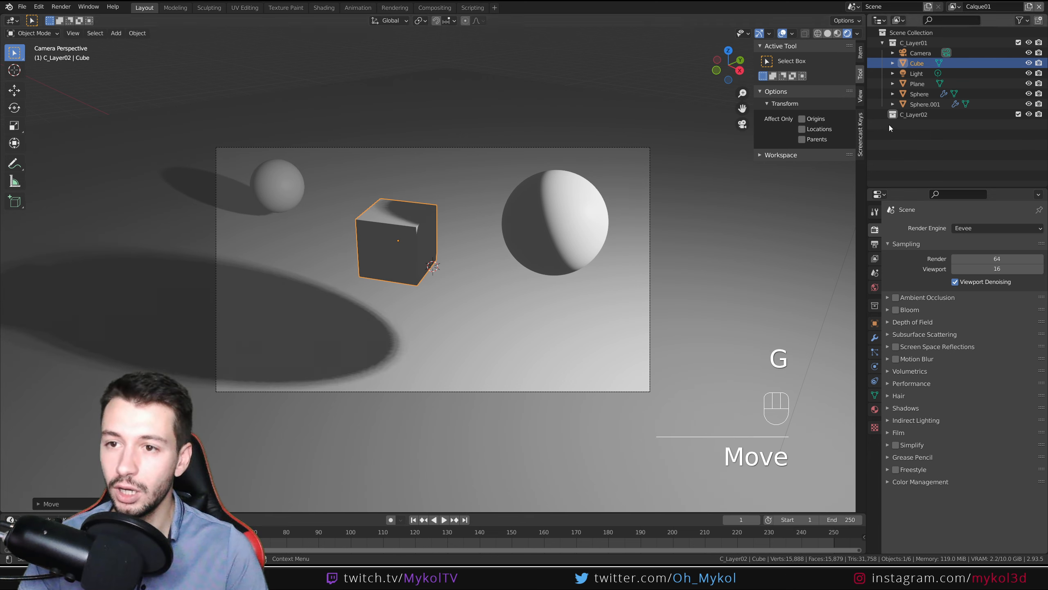
left_click_drag(916, 63, 916, 116)
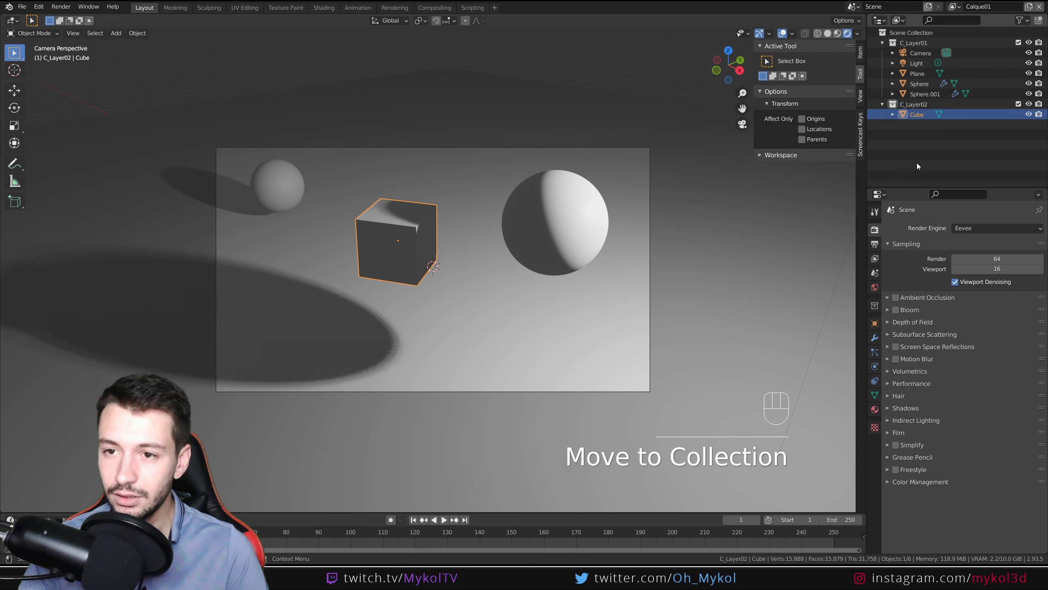
left_click(917, 162)
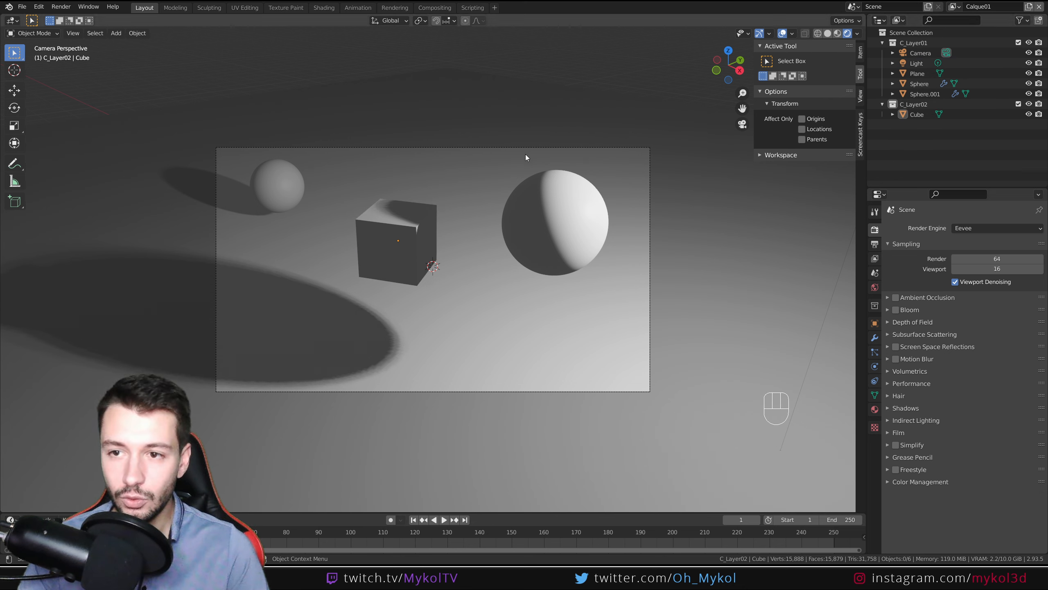
- Render again with the cube in its own collection, inspect both view layers' results, and close the render
key("F12")
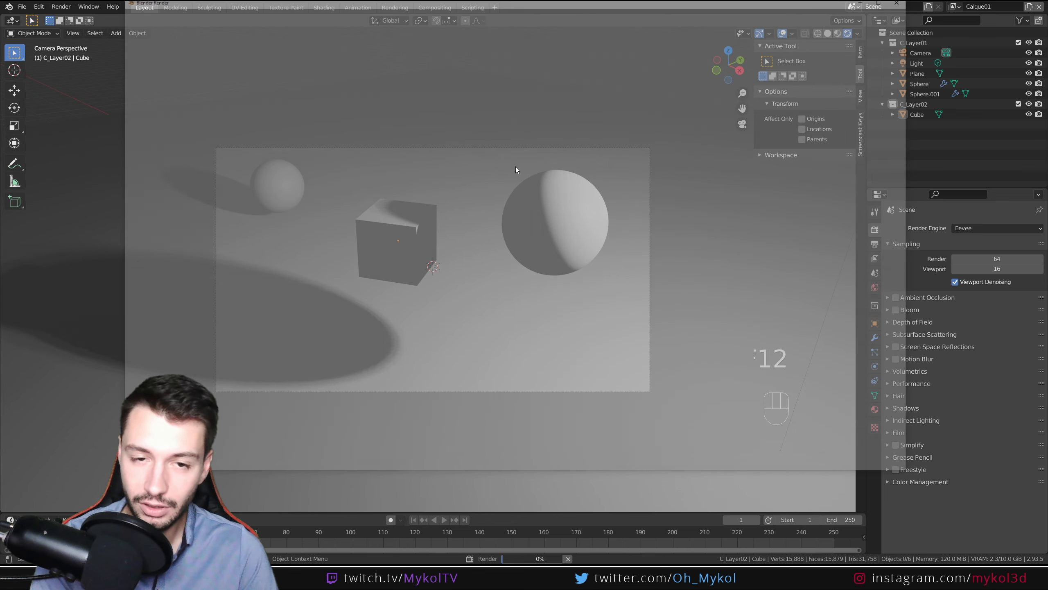
left_click(828, 10)
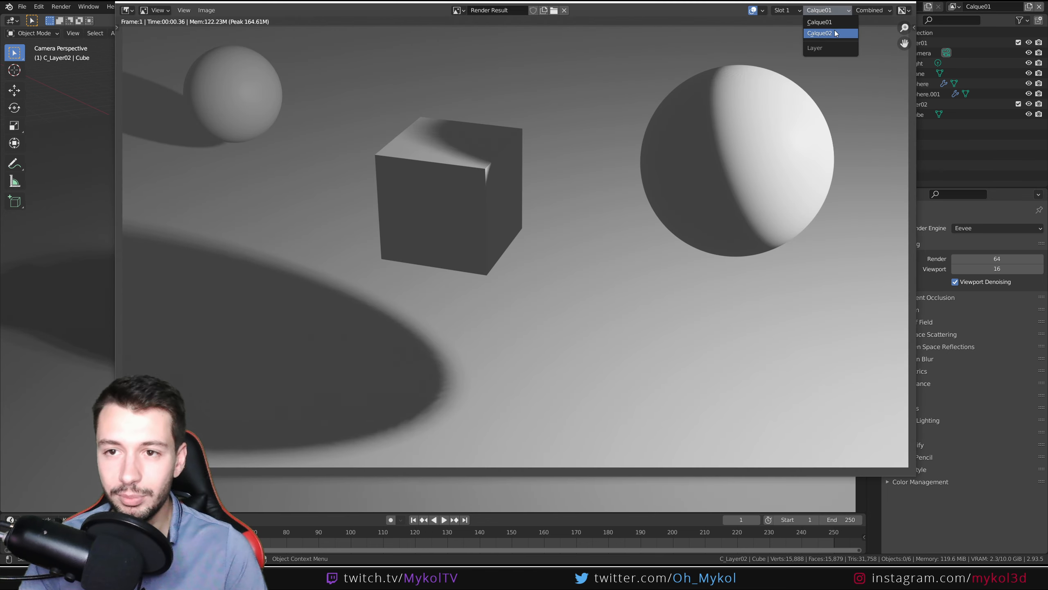
left_click(830, 11)
left_click(828, 22)
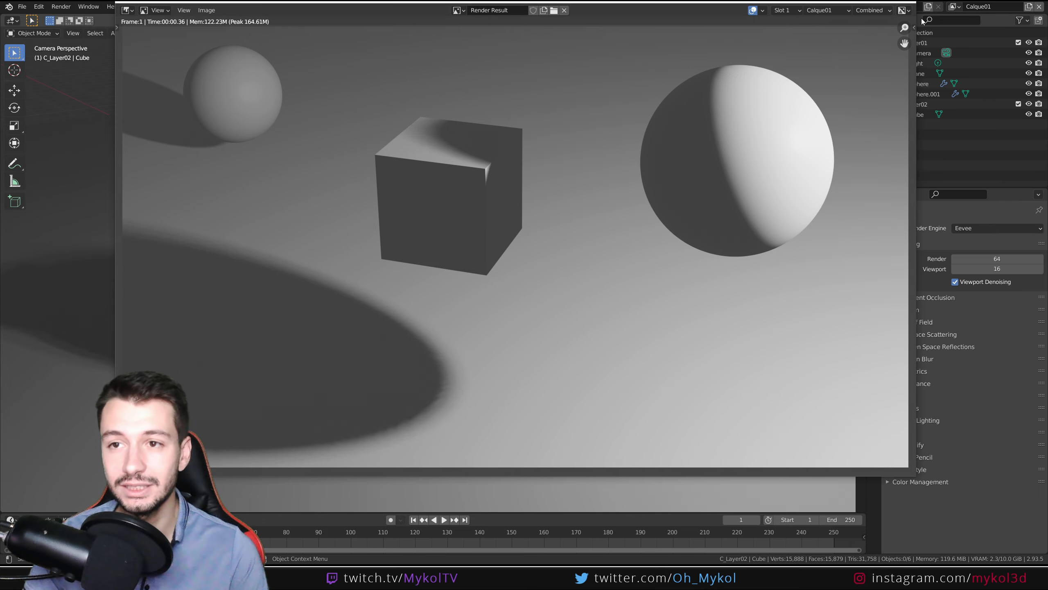
left_click(910, 2)
- Exclude the C_Layer02 collection from the Calque01 view layer
left_click(954, 6)
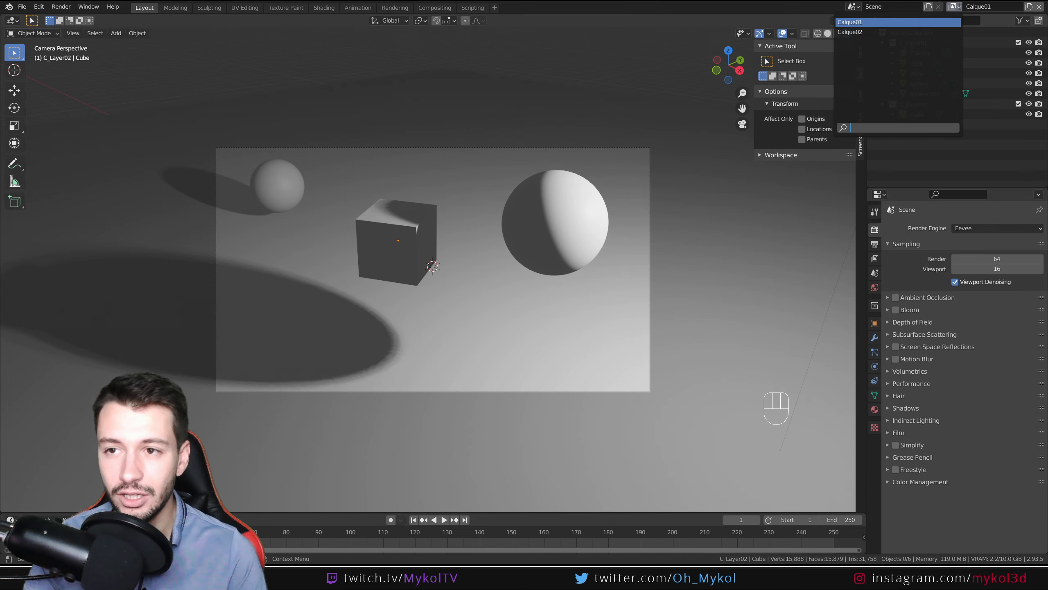
left_click(958, 22)
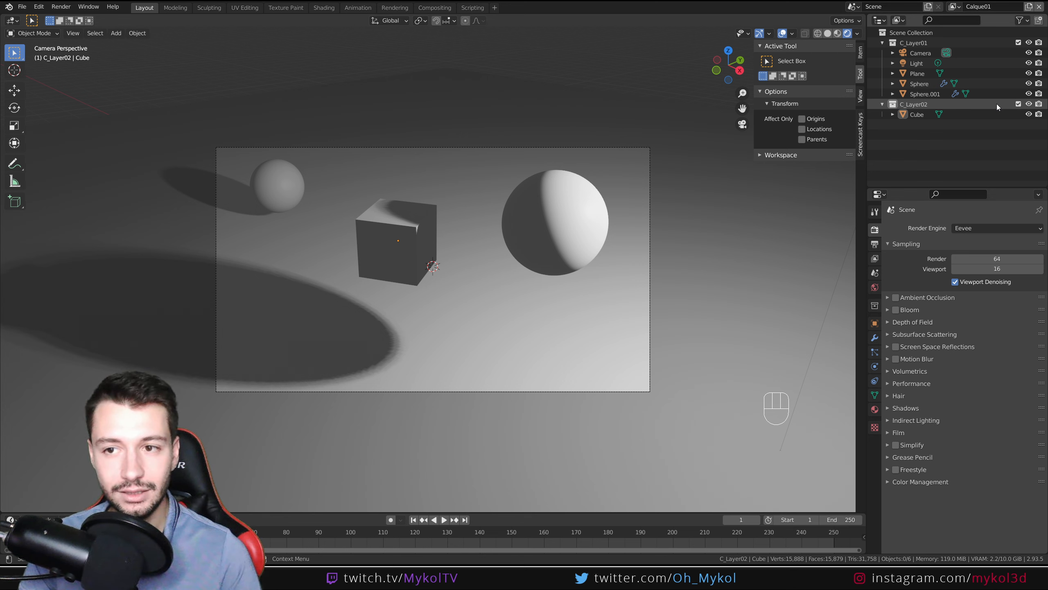
left_click(1018, 104)
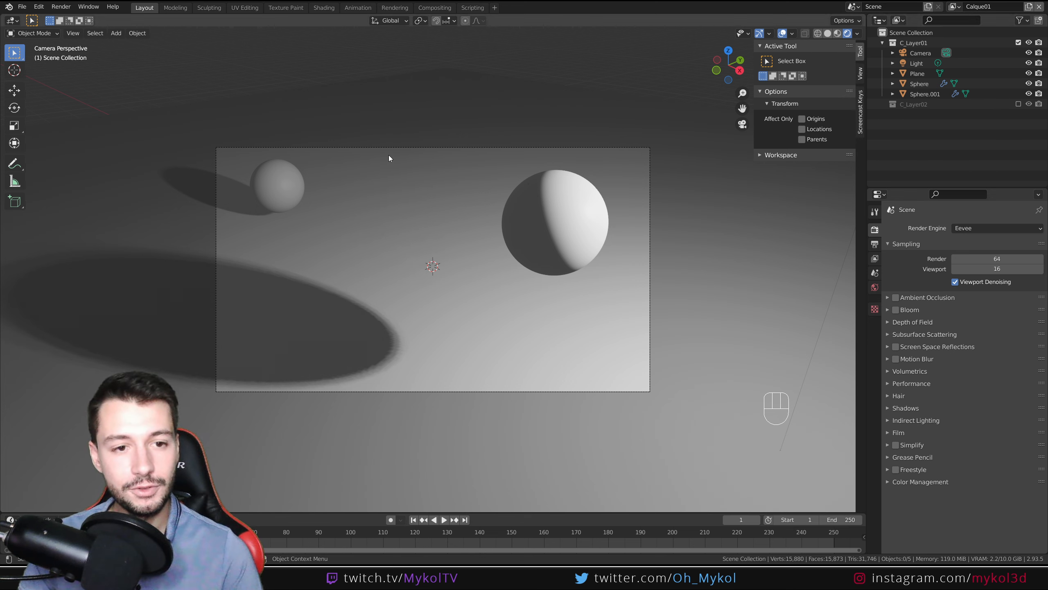
- Switch to the Calque02 view layer and exclude the C_Layer01 collection from it
left_click(953, 6)
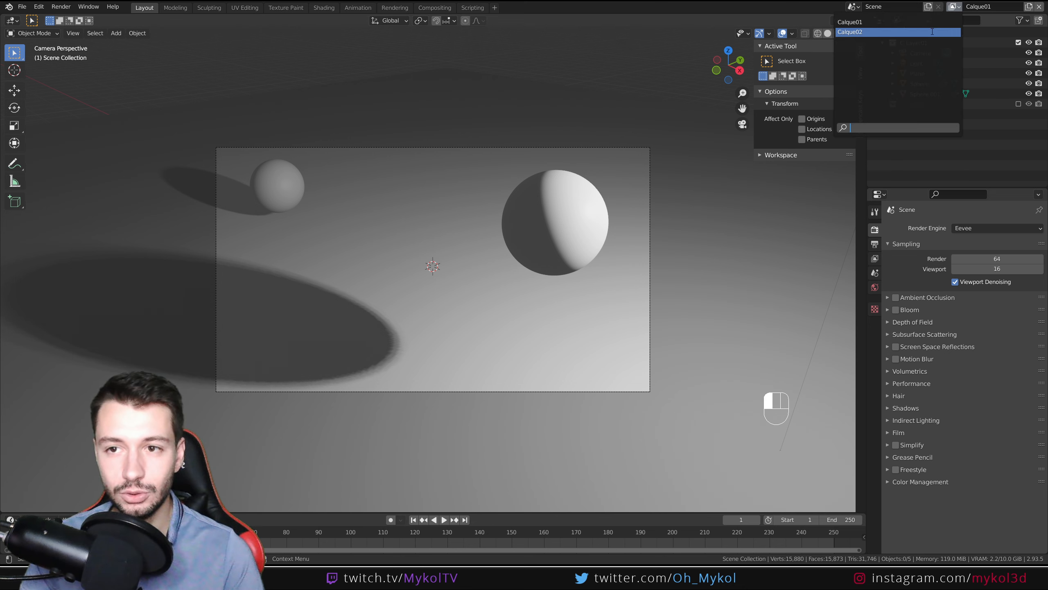
left_click(932, 32)
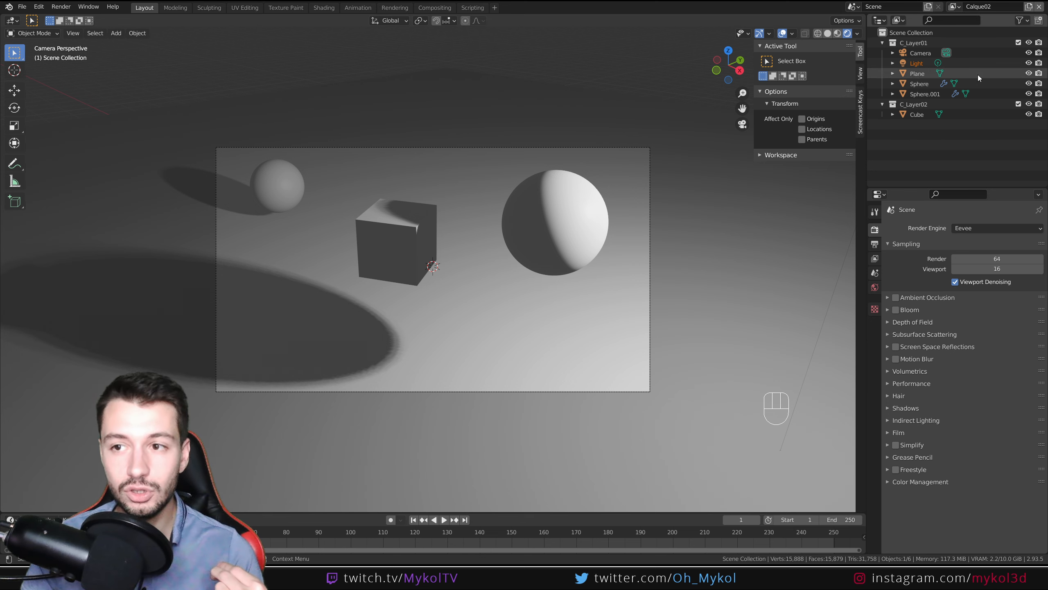
left_click(1019, 43)
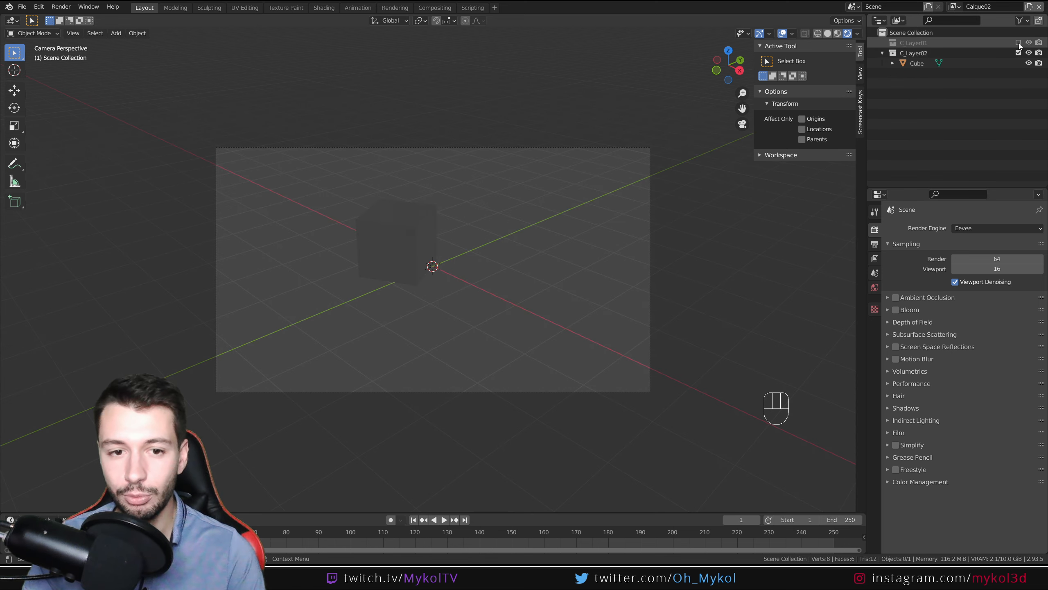
- Check the collection exclusions by viewing Calque01 and returning to Calque02
left_click(954, 7)
left_click(949, 21)
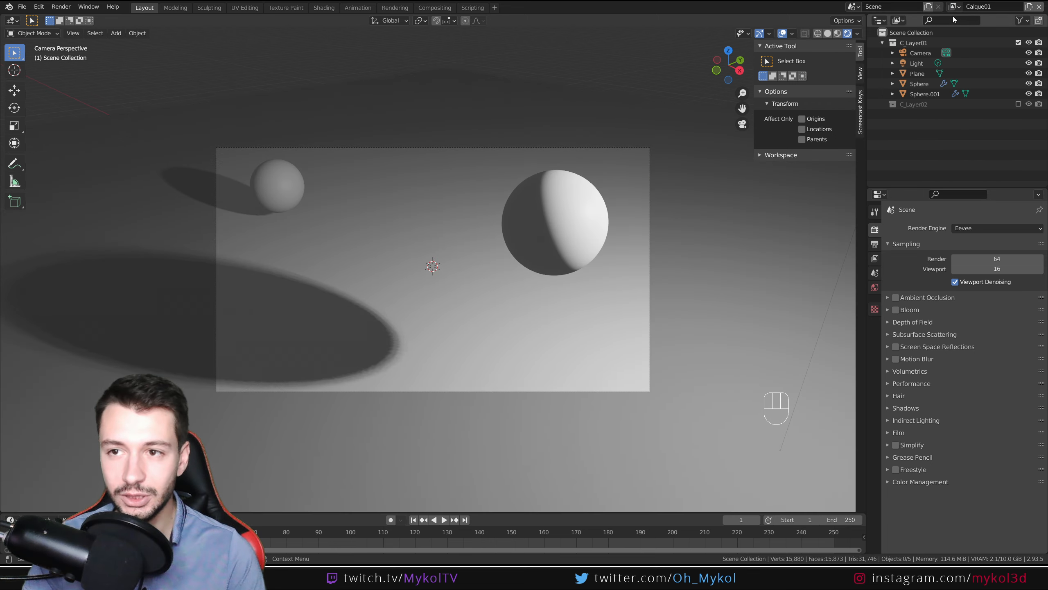
left_click(953, 6)
left_click(948, 32)
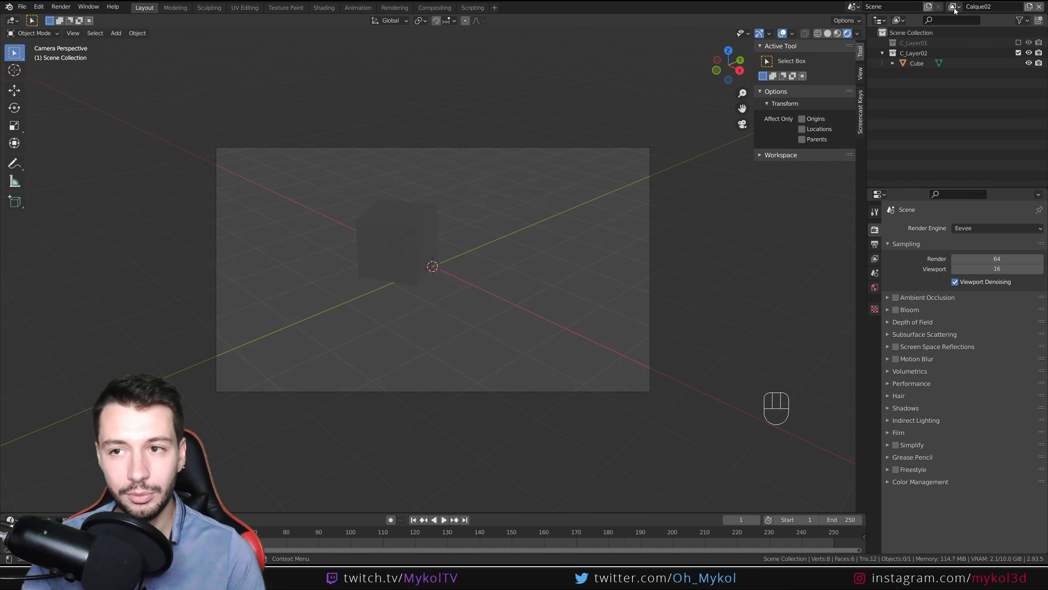
- Render the scene, check the Calque02 layer's result, and close the render
key("F12")
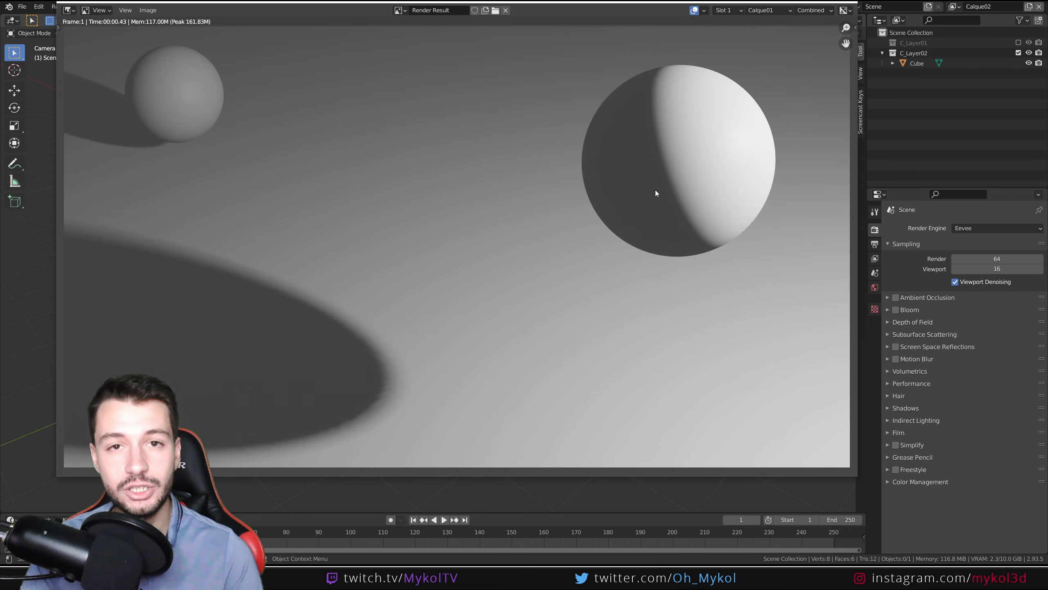
left_click(770, 12)
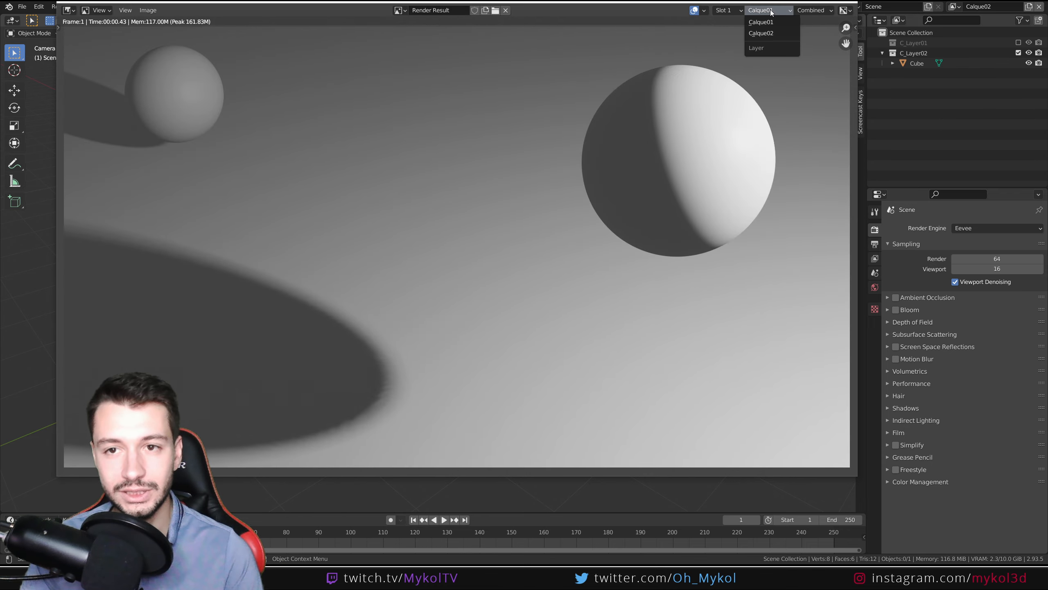
left_click(768, 33)
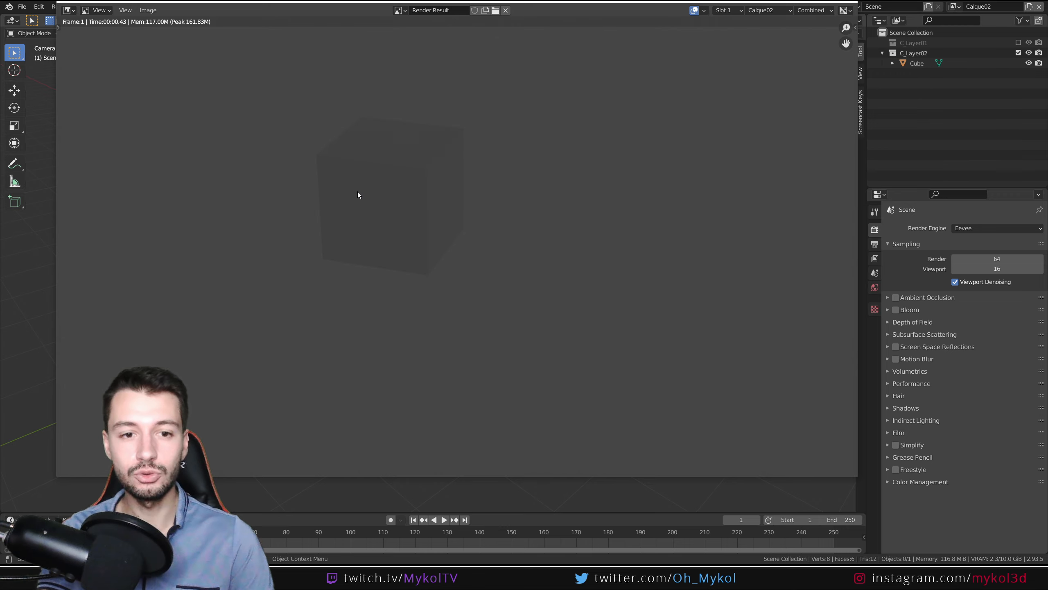
key("Escape")
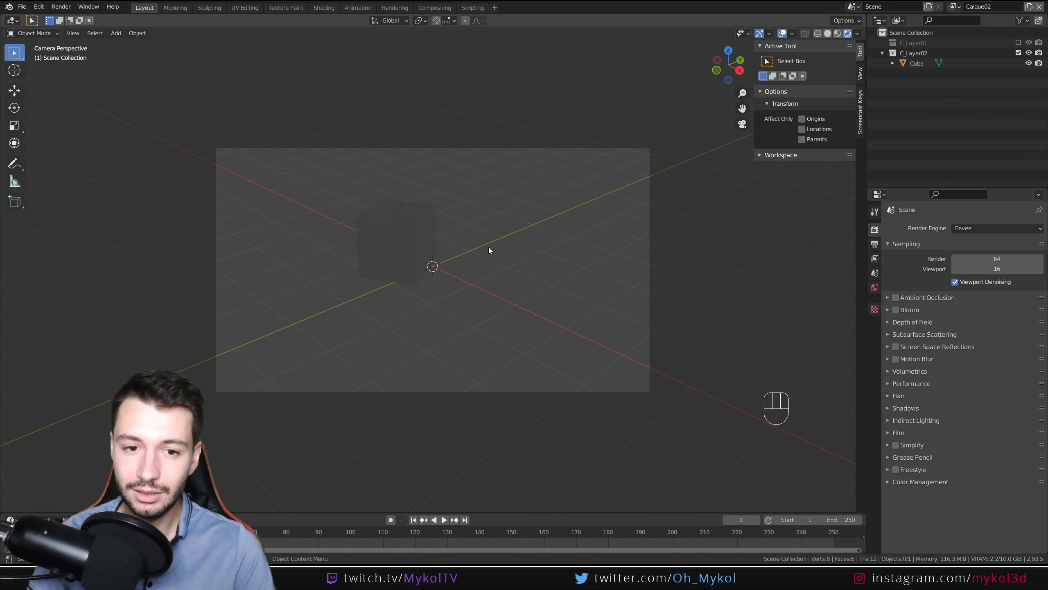
- Add a point light on the far side of the cube and place it in the C_Layer02 collection
key("shift+a")
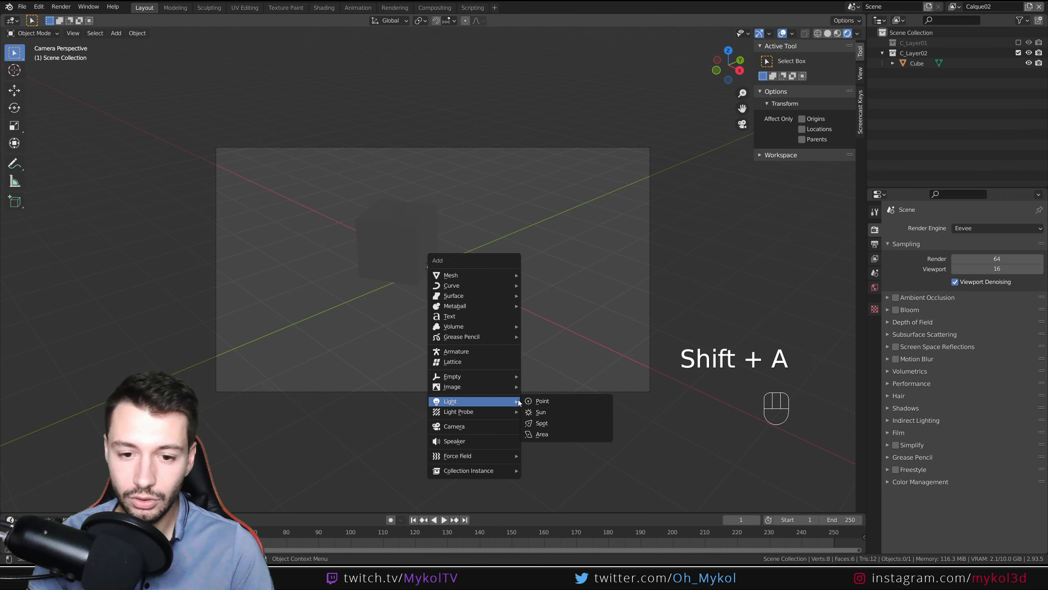
left_click(536, 401)
key("g")
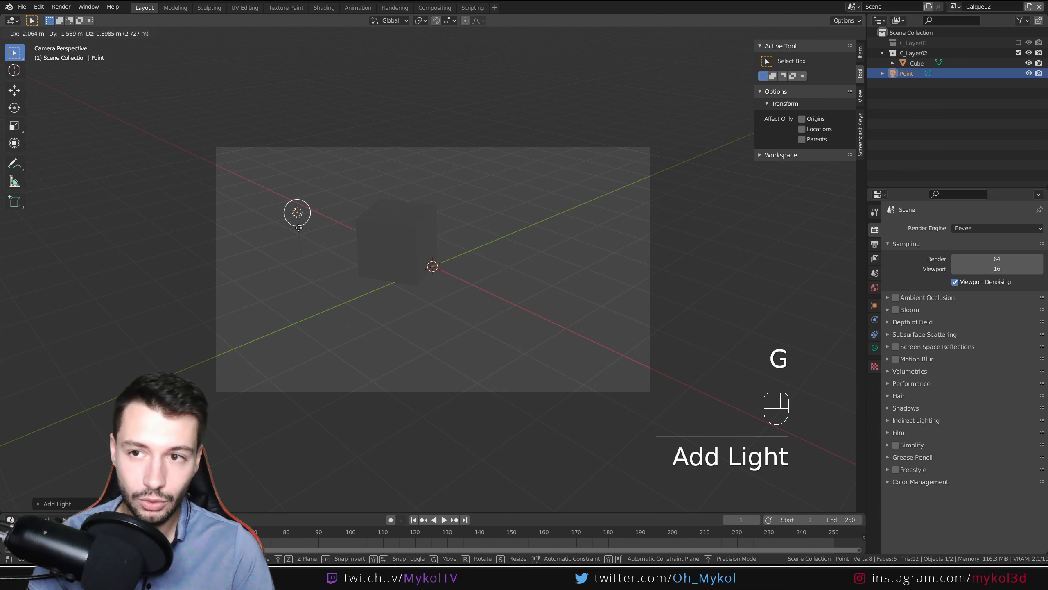
left_click(329, 240)
left_click_drag(905, 75, 923, 54)
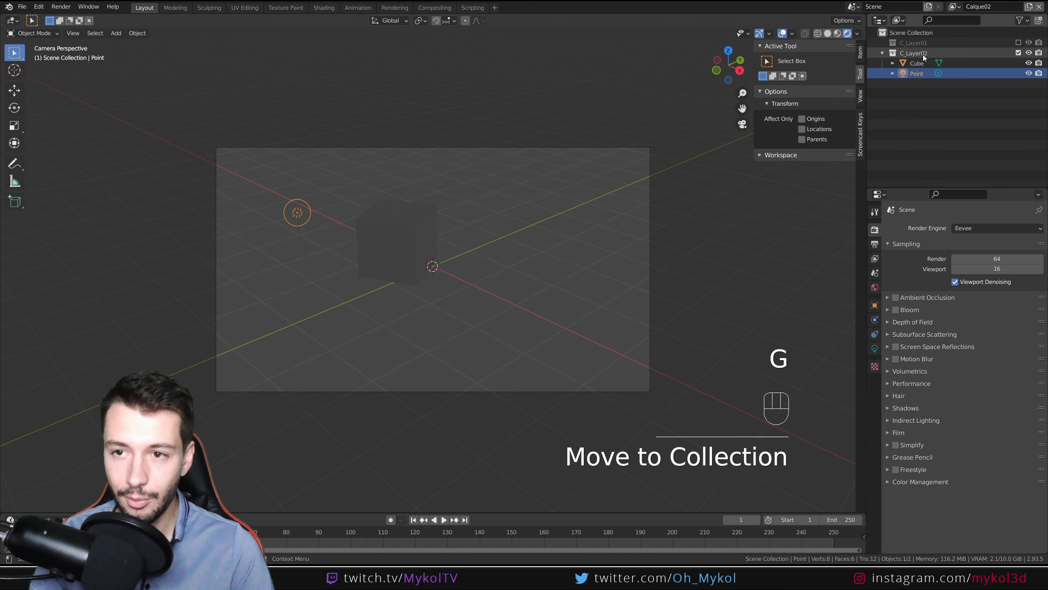
- Reposition the point light in front of the cube so it lights the front face, and return to the camera view
left_click(323, 263)
key("g")
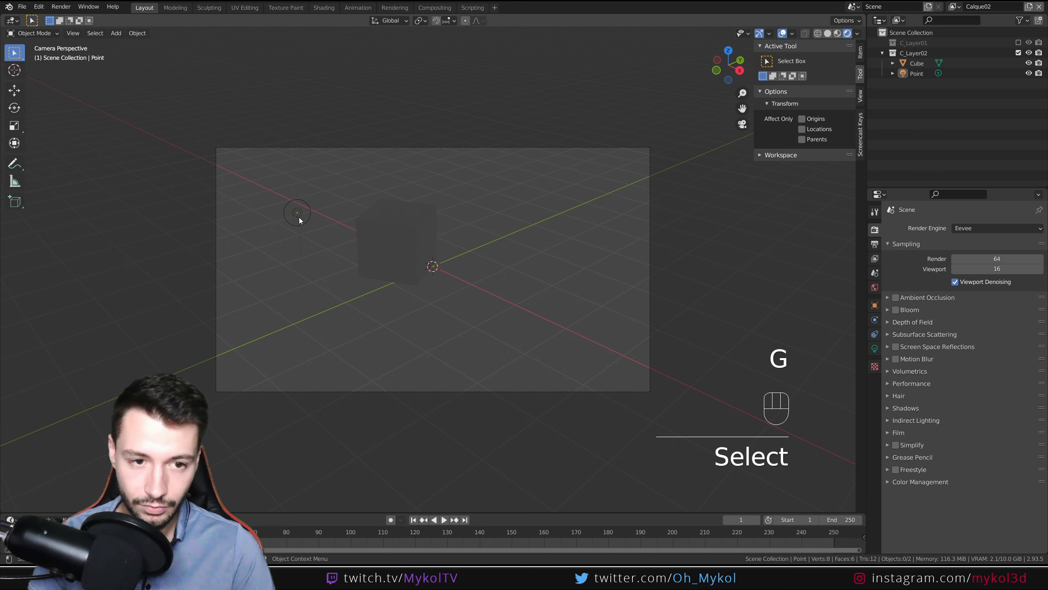
left_click(299, 217)
key("g")
middle_click_drag(309, 219, 343, 228)
left_click(478, 245)
key("g")
middle_click_drag(478, 243, 524, 284)
left_click(400, 265)
key("g")
left_click(418, 198)
key("g")
middle_click_drag(530, 283, 557, 272)
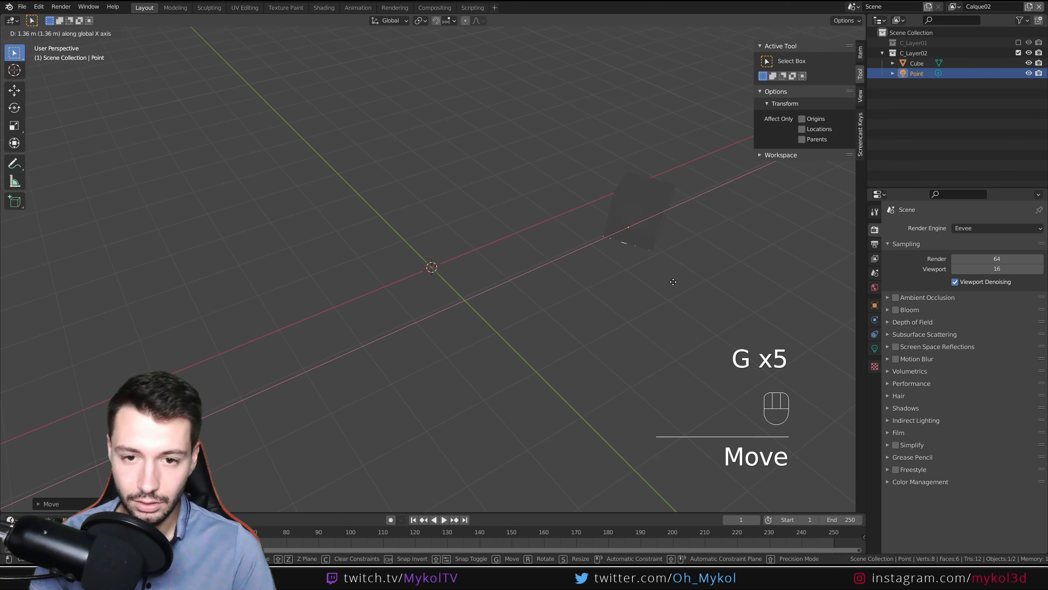
left_click(611, 253)
key("g")
middle_click_drag(614, 255, 644, 275)
left_click(712, 323)
middle_click_drag(713, 326, 652, 336)
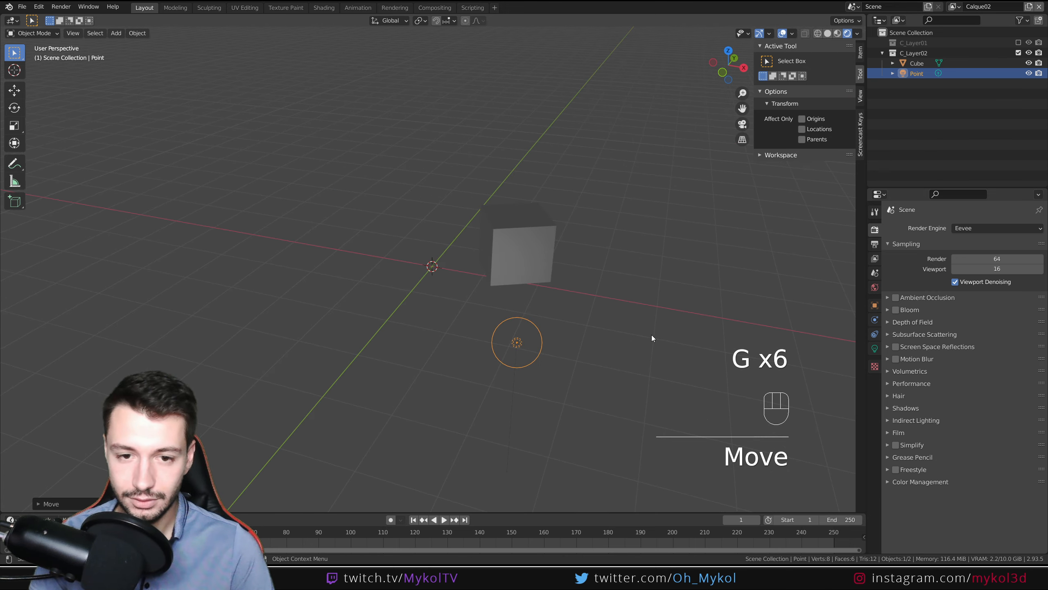
key("g")
left_click(630, 333)
key("KP_0")
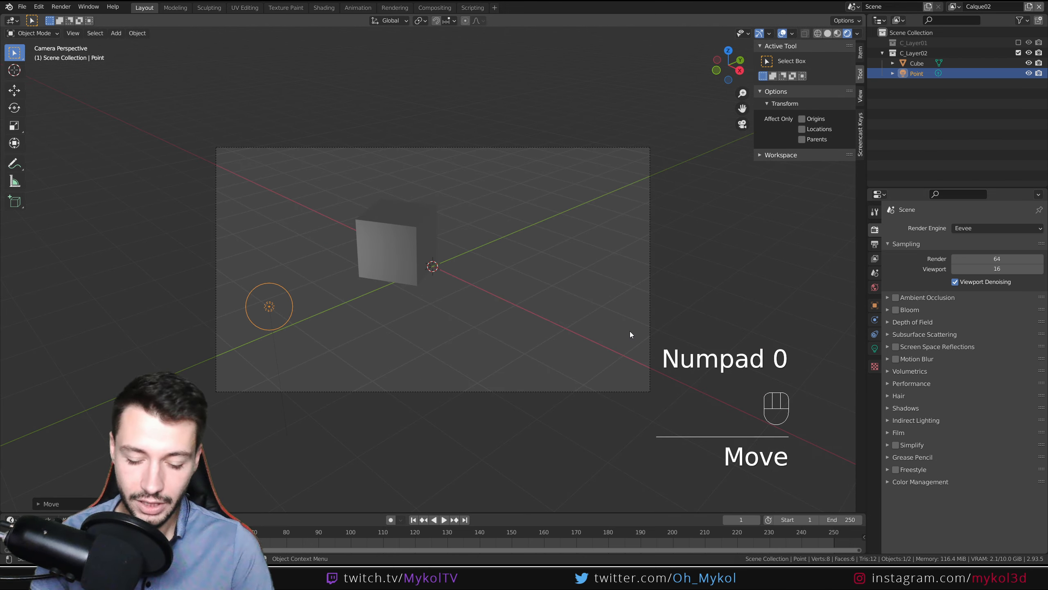
- Render with the new point light, view the Calque02 result, and close the render
key("F12")
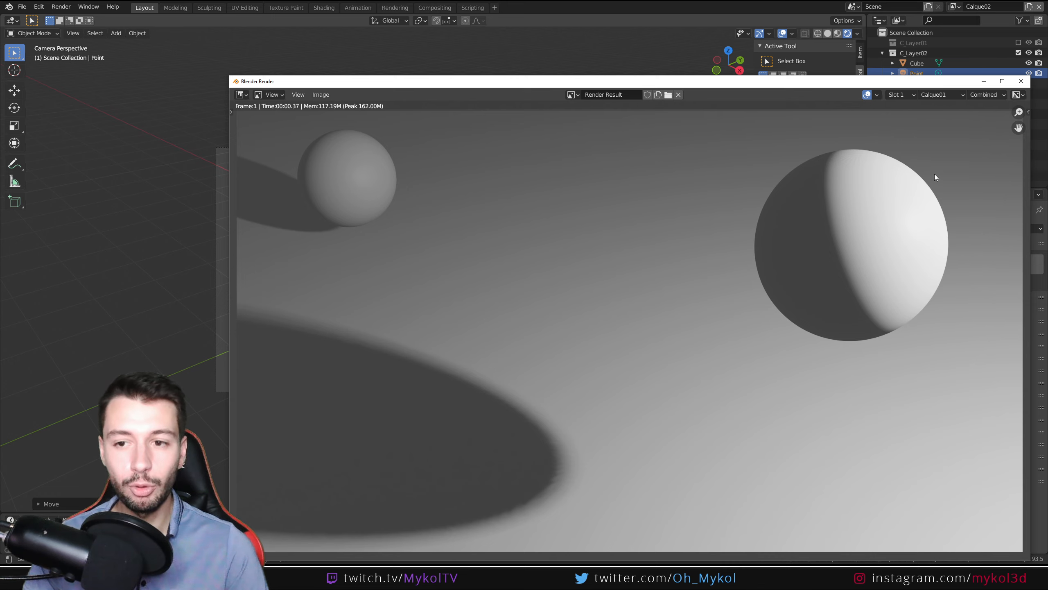
left_click(940, 95)
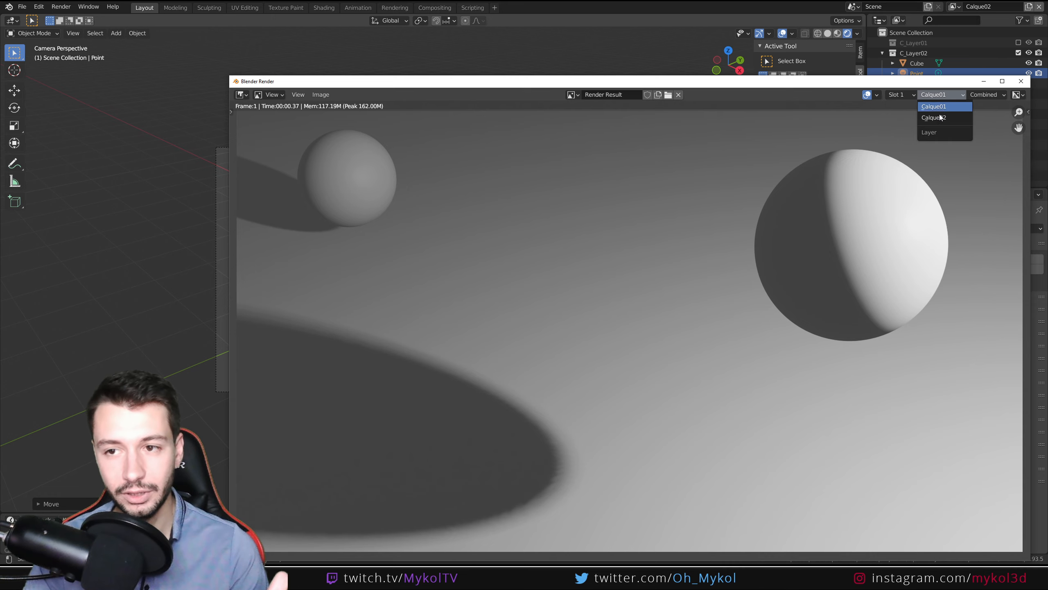
left_click(937, 118)
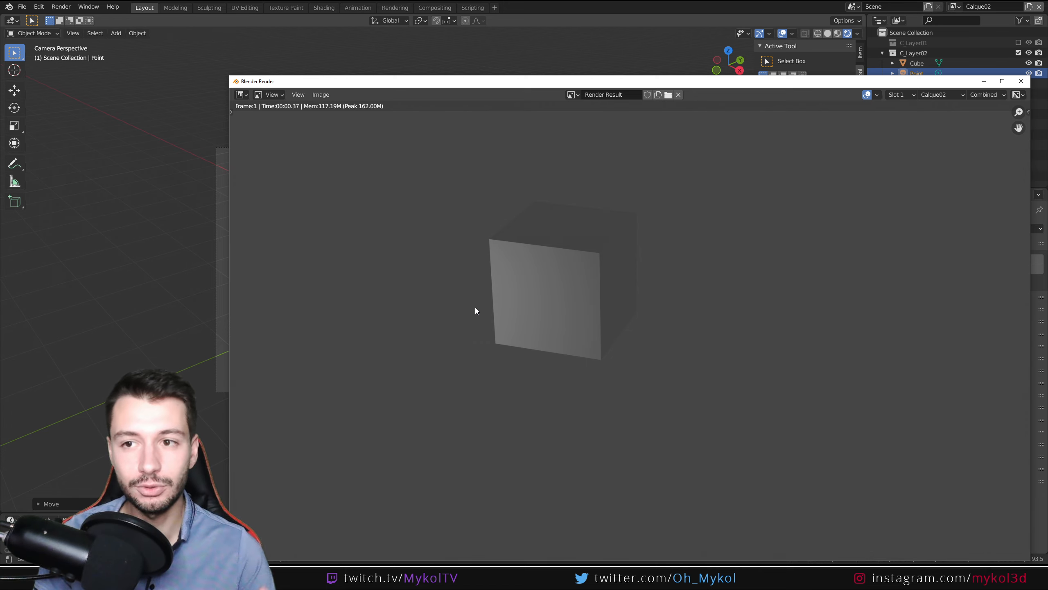
left_click(1021, 81)
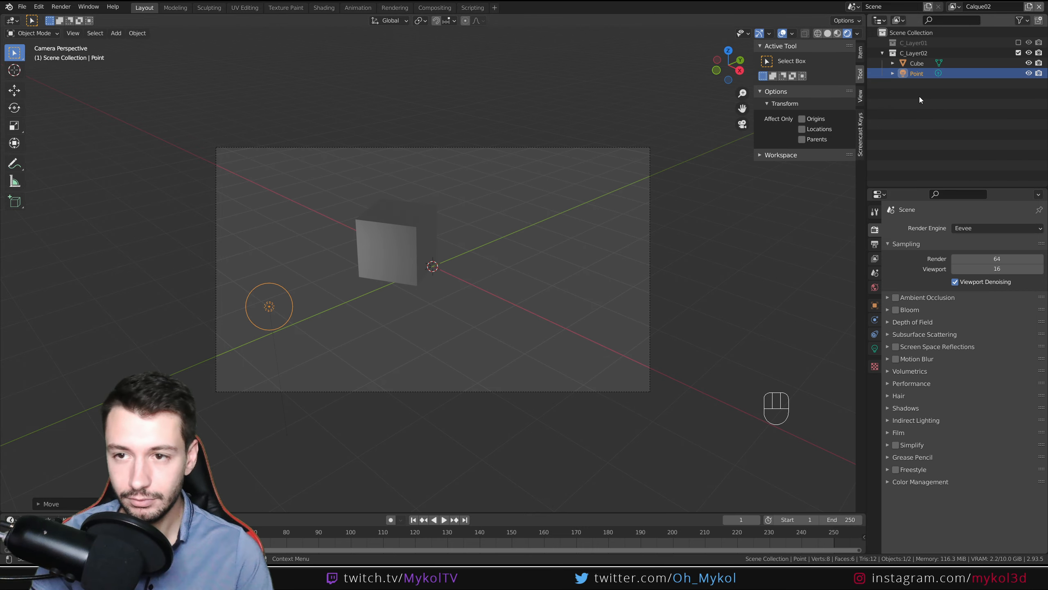
- Move the point light out of C_Layer02 to the Scene Collection root and collapse C_Layer02
key("m")
left_click(903, 105)
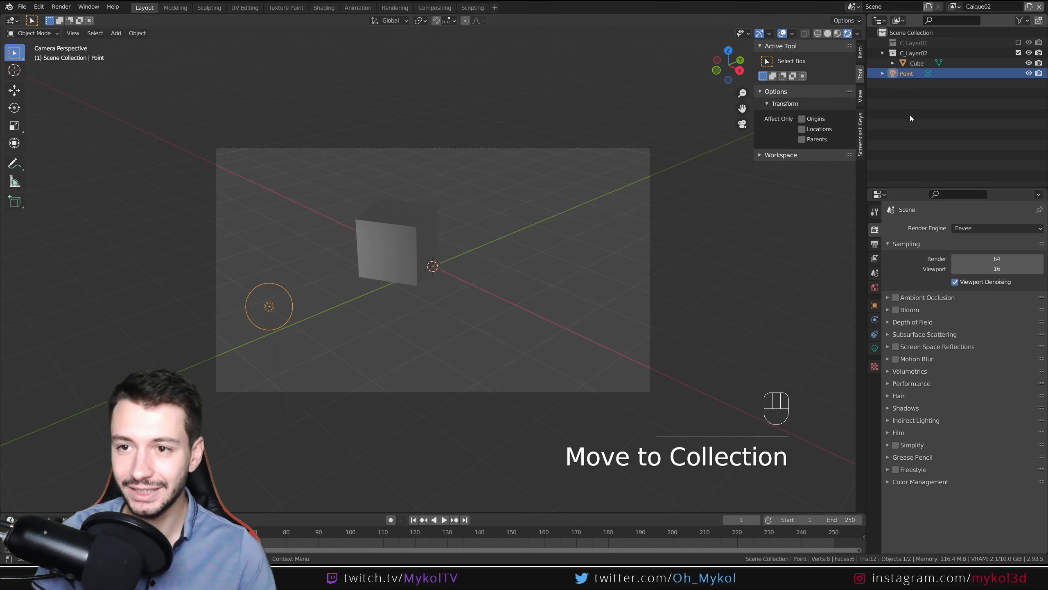
left_click(910, 114)
left_click(883, 54)
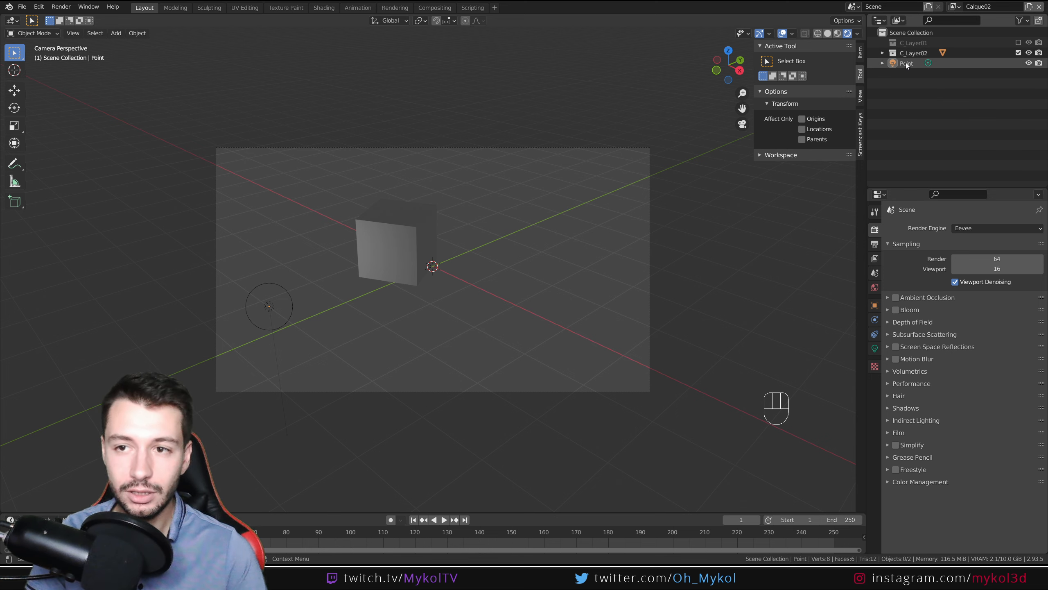
- Switch to the Calque01 view layer and toggle the point light's viewport visibility off and back on
left_click(955, 6)
left_click(936, 21)
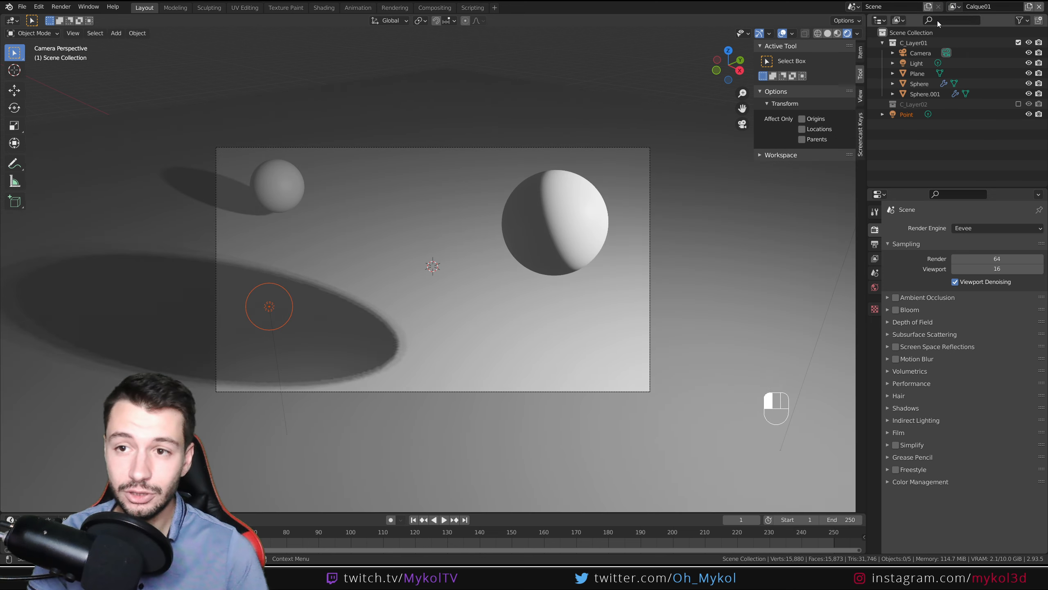
left_click(1029, 116)
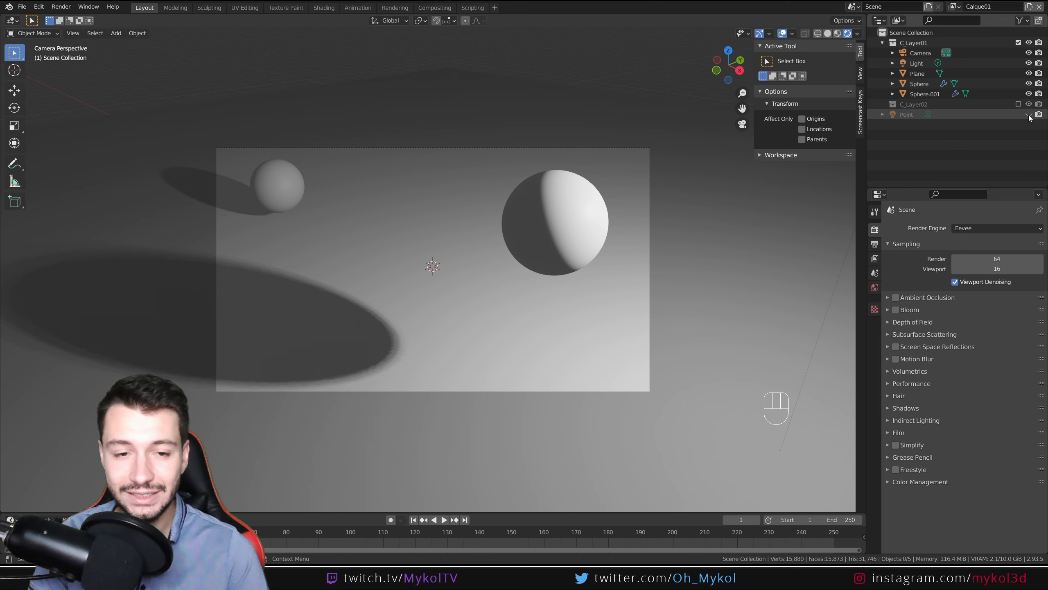
left_click(1029, 117)
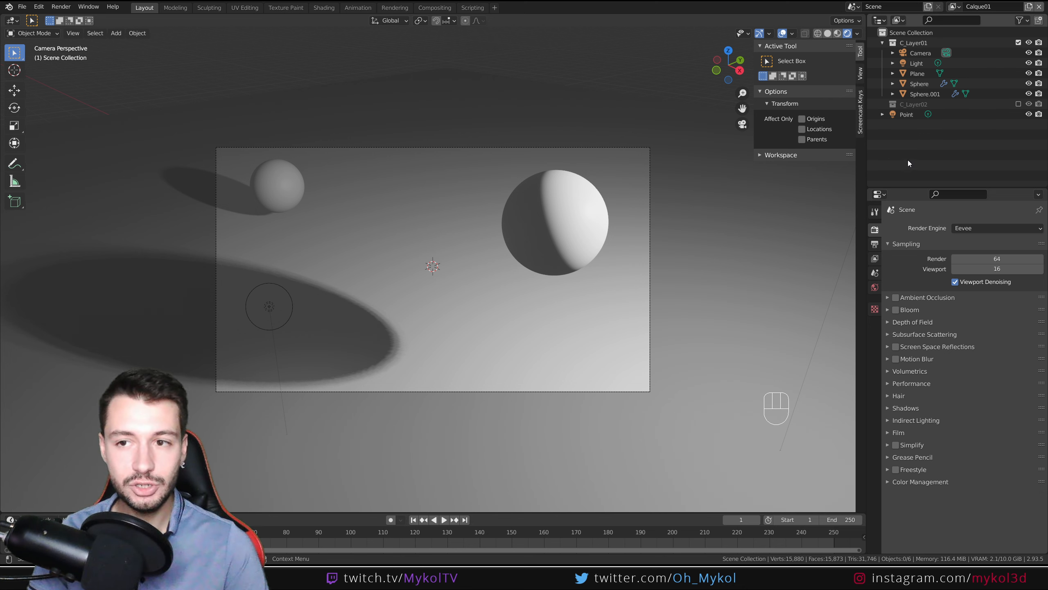
- Delete the added point light and move the original Light from C_Layer01 to the Scene Collection root
left_click(910, 117)
key("Delete")
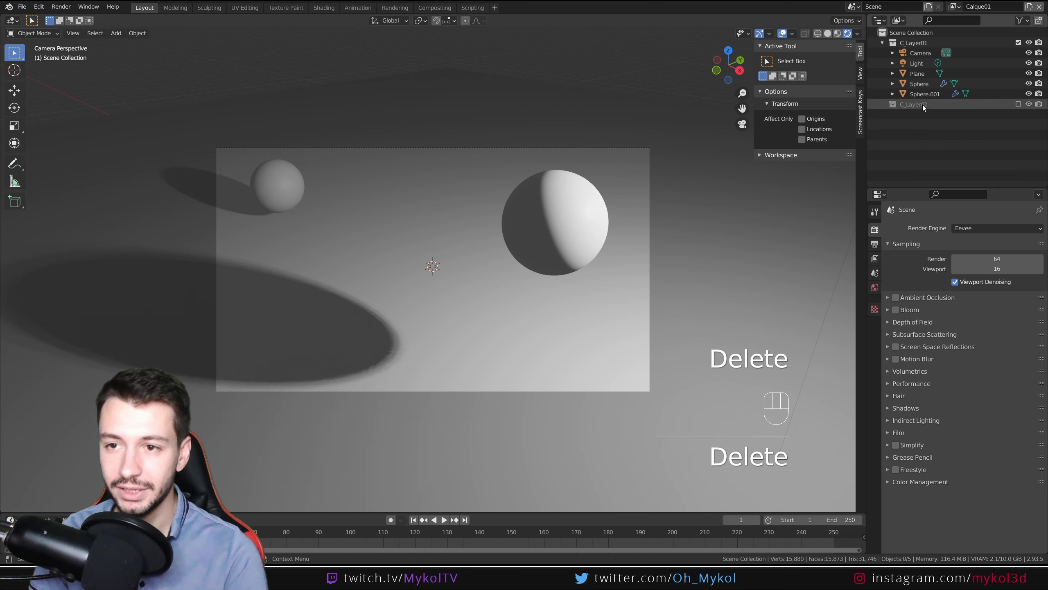
left_click(920, 66)
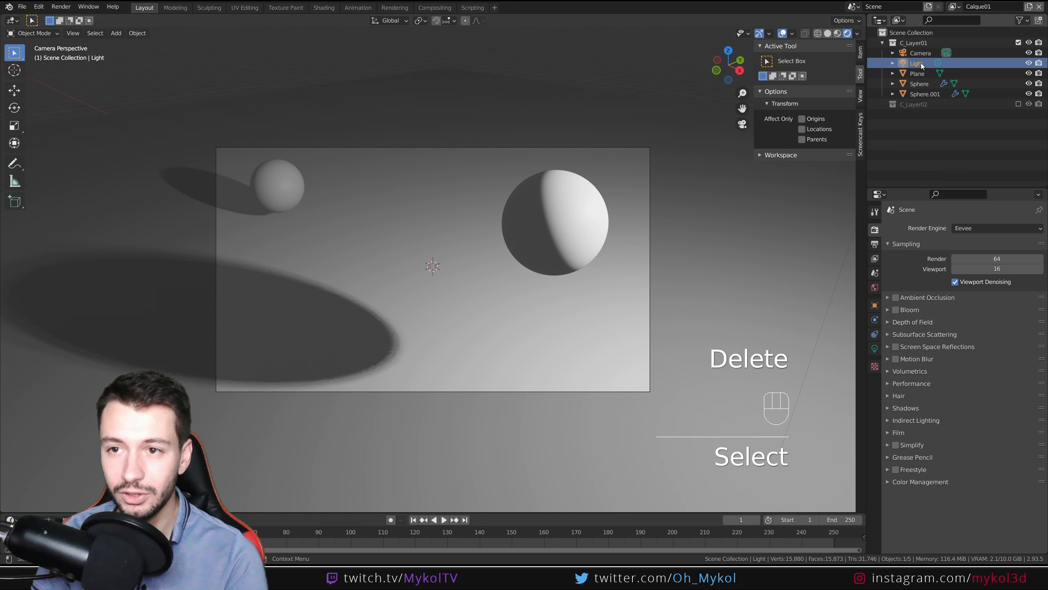
left_click_drag(921, 63, 916, 119)
left_click(921, 131)
- Switch to the Calque02 view layer, render, and compare the Calque01 and Calque02 results before closing the render
left_click(953, 6)
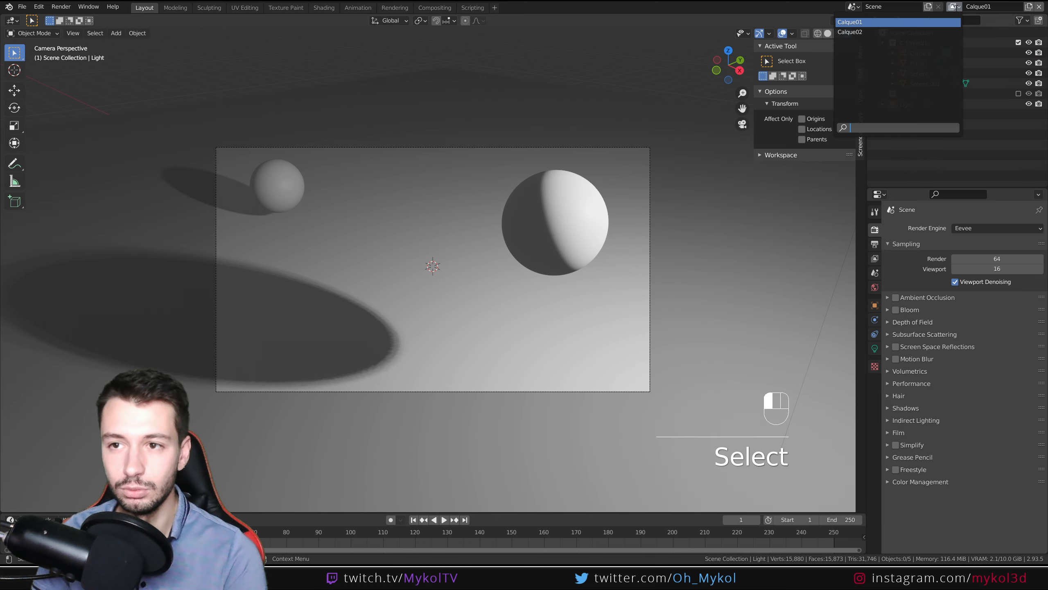
left_click(850, 32)
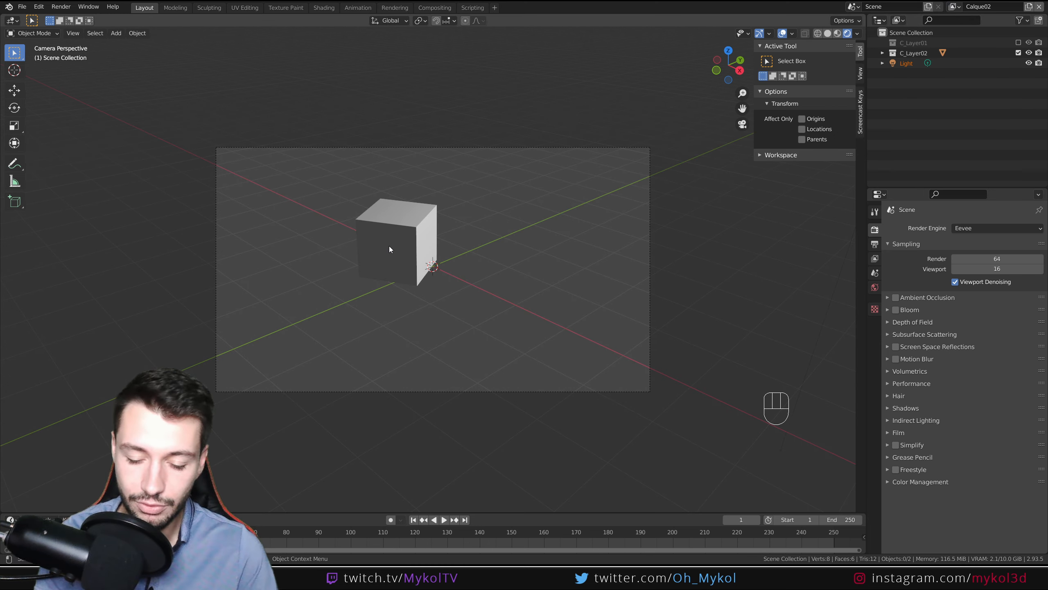
key("F12")
left_click(705, 16)
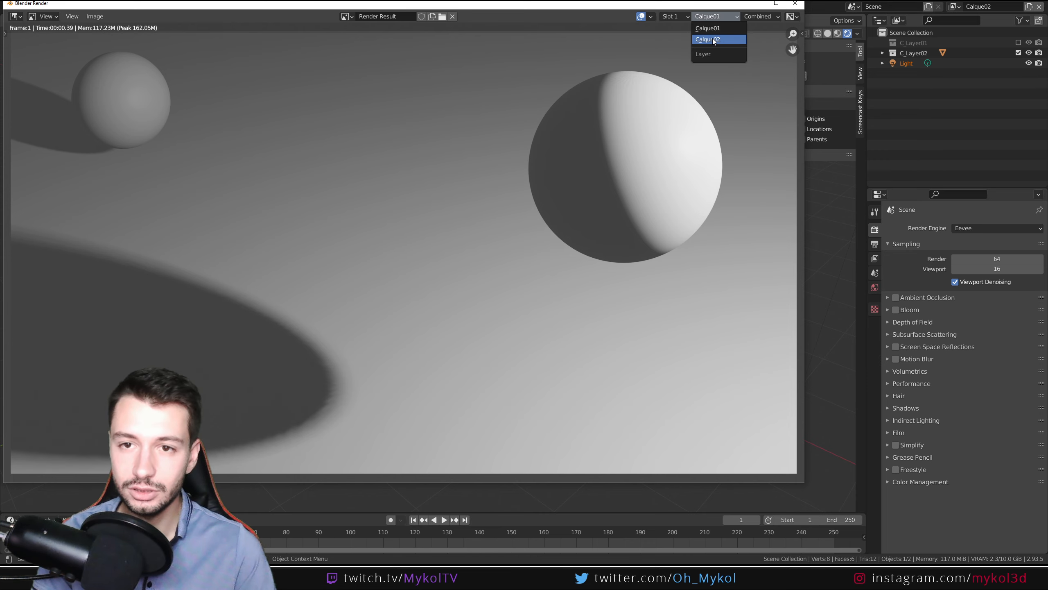
left_click(708, 39)
left_click(714, 16)
left_click(712, 26)
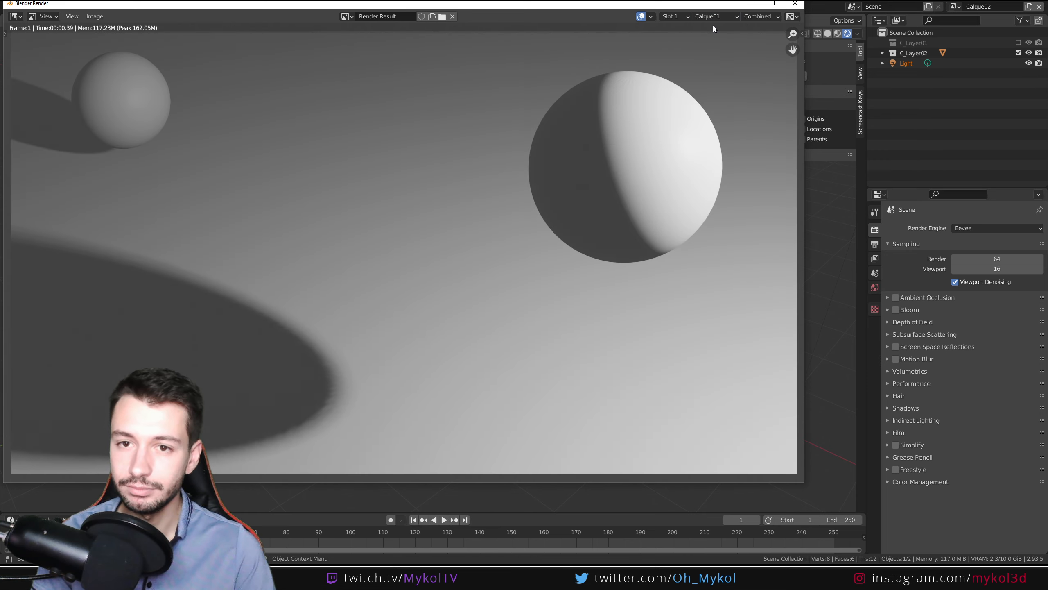
left_click(796, 4)
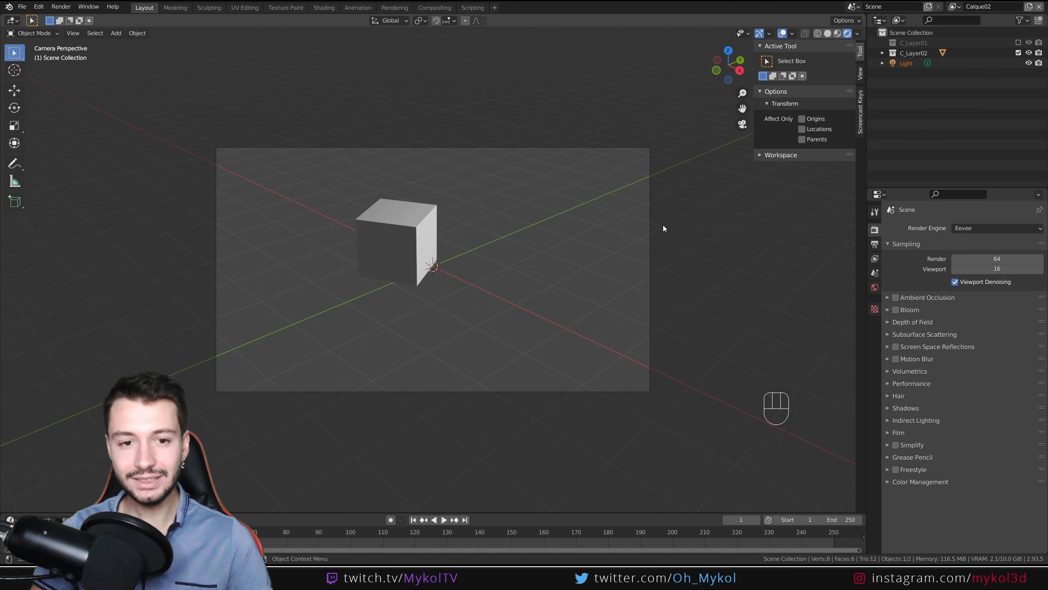
- Switch back to the Calque01 view layer and create a new material on the small sphere at the back
left_click(956, 6)
left_click(896, 28)
left_click(290, 190)
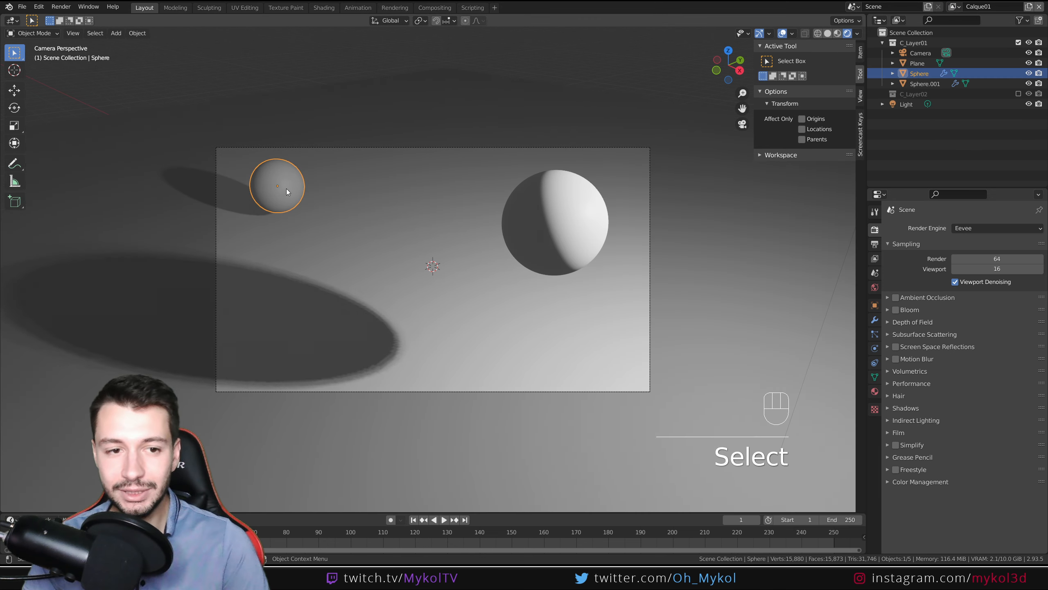
left_click(875, 392)
left_click(977, 271)
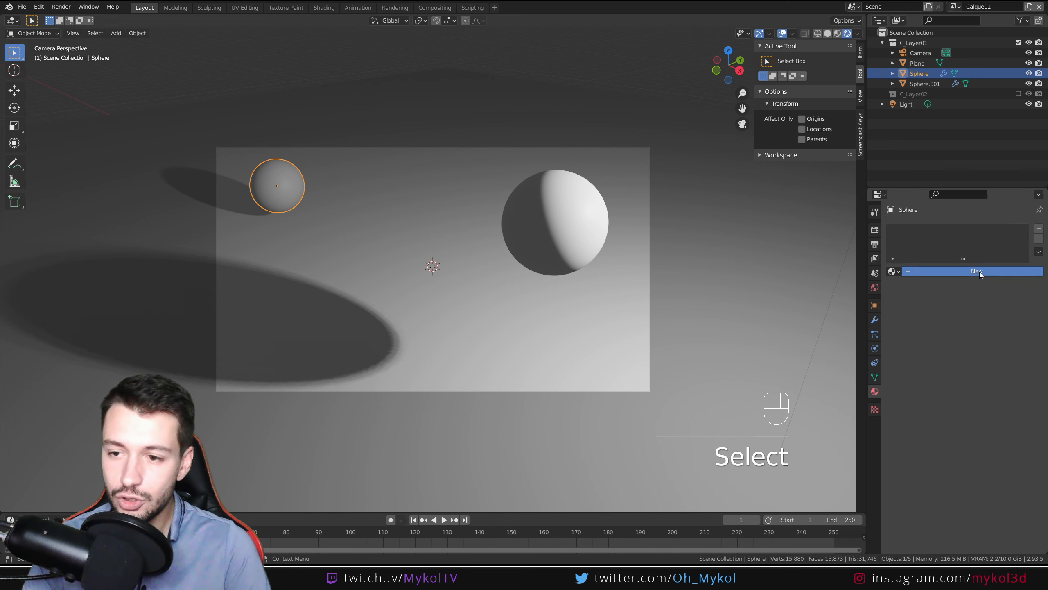
- Set the small sphere's material to Metallic 1.000 and Roughness 0.000
left_click(993, 376)
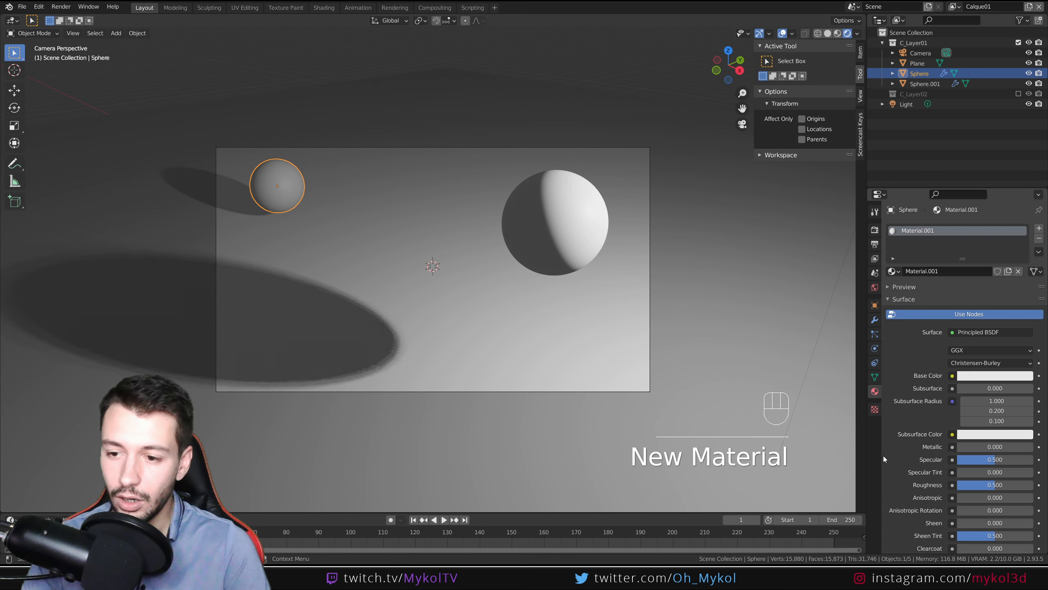
left_click_drag(974, 447, 1046, 447)
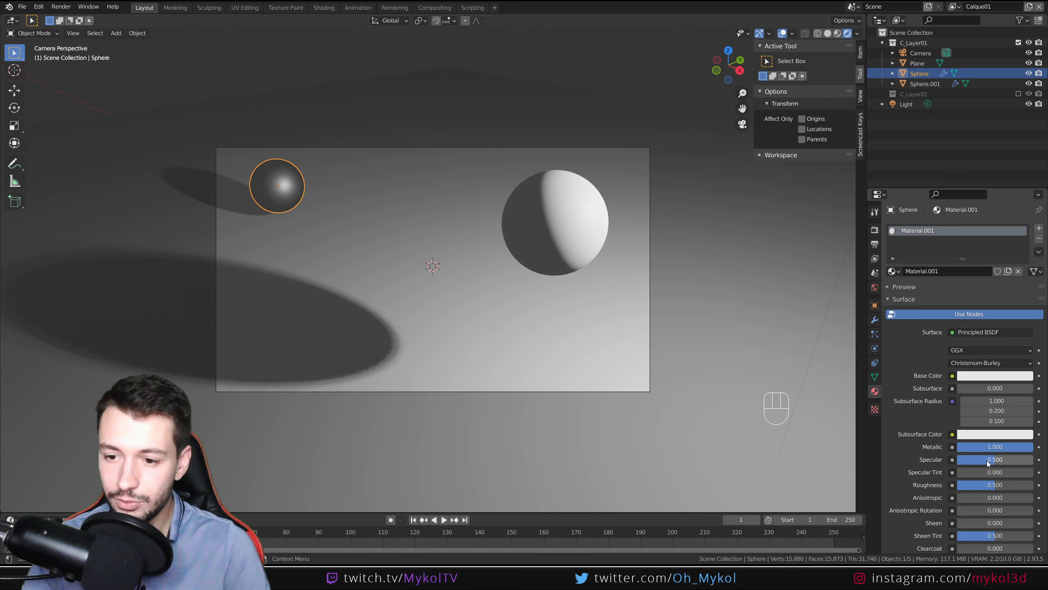
left_click_drag(1003, 447, 1033, 447)
left_click_drag(983, 486, 944, 486)
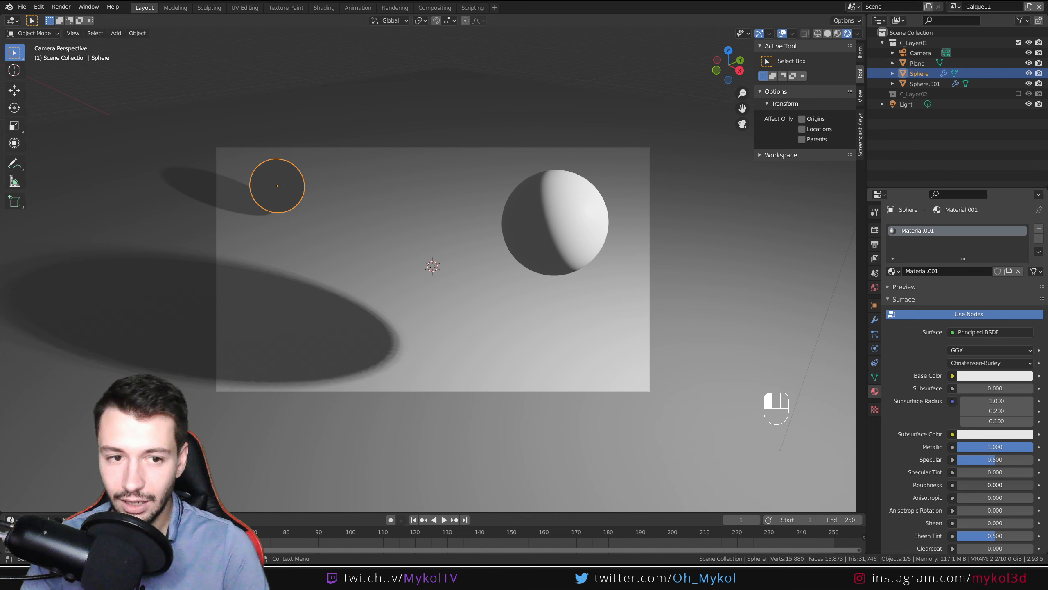
- Set the world background color to an Environment Texture using forest.exr from the Stream_Blender folder
left_click(875, 288)
left_click(952, 294)
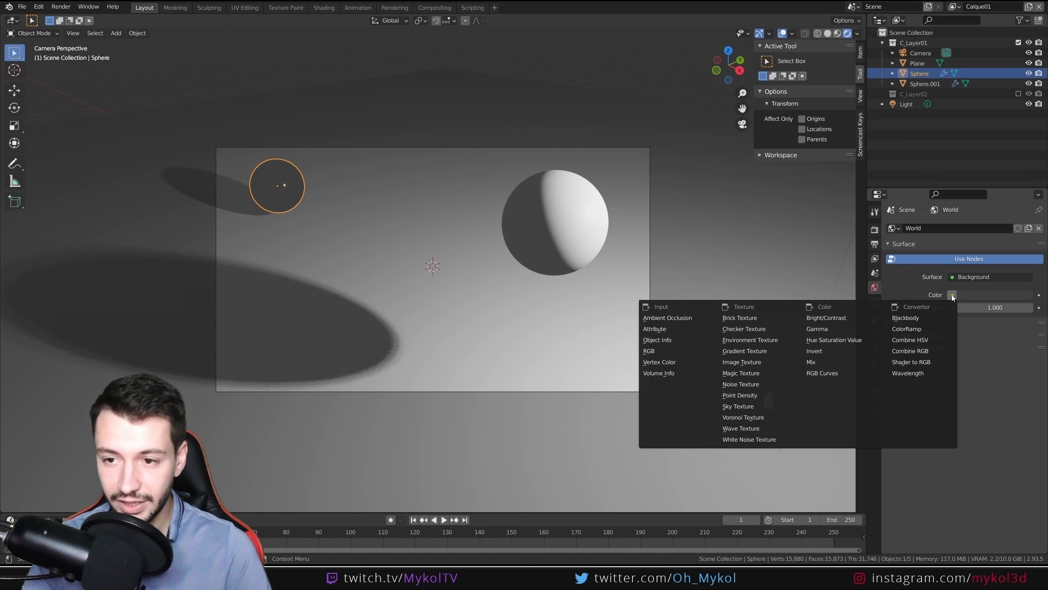
left_click(772, 340)
left_click(1012, 307)
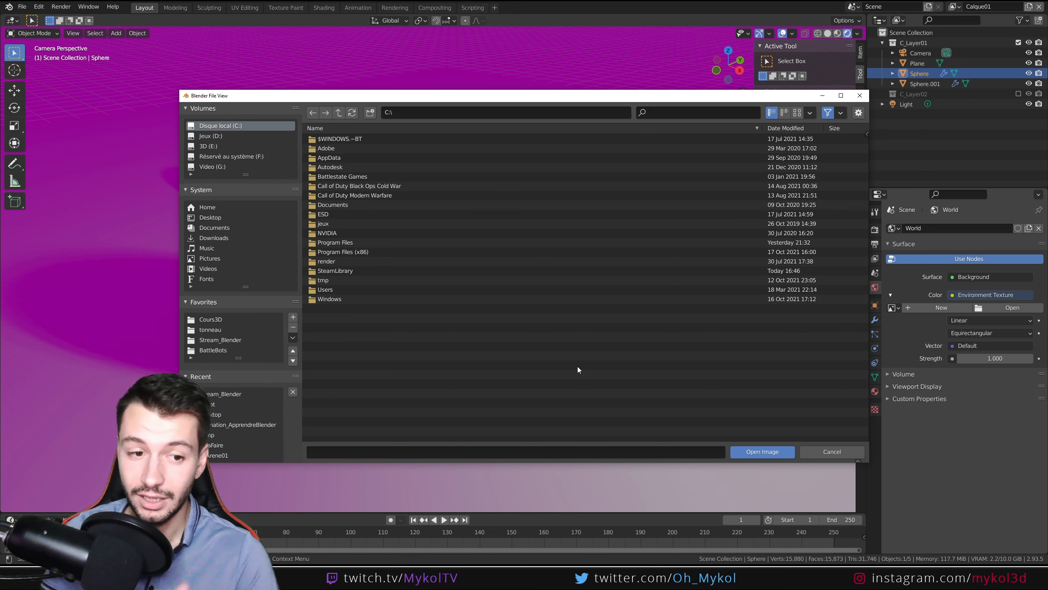
left_click(231, 340)
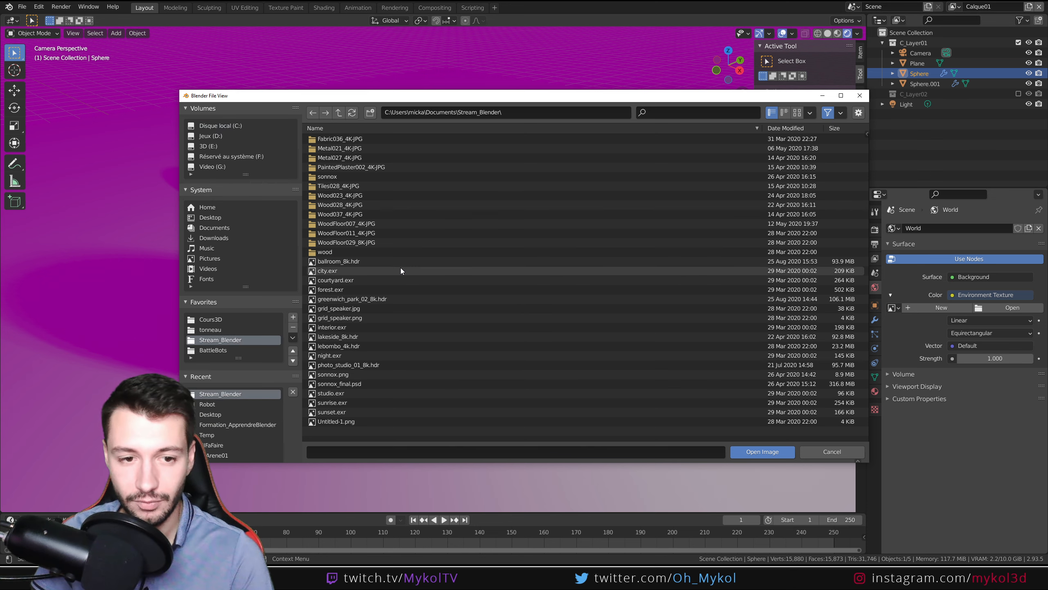
double_click(350, 290)
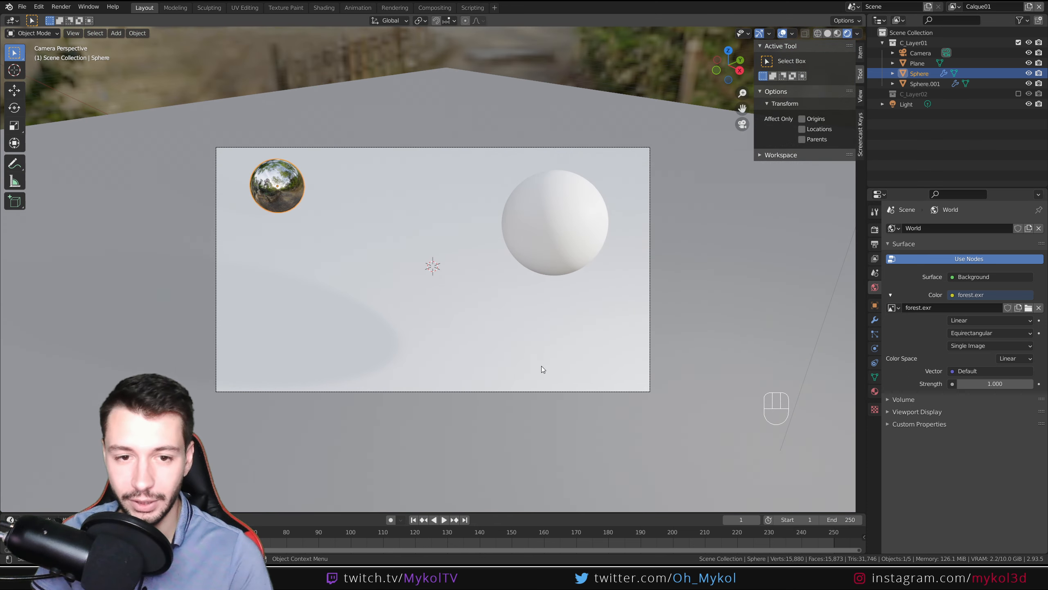
- Set the small sphere's material base color to green, about H 0.354 and S 0.915
left_click(591, 224)
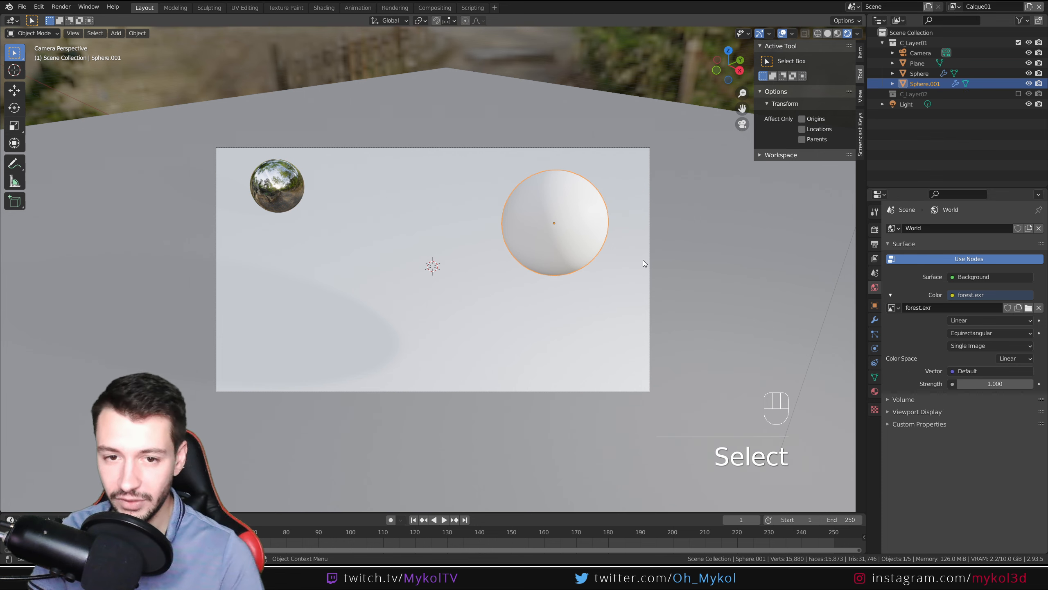
left_click(874, 391)
left_click(279, 187)
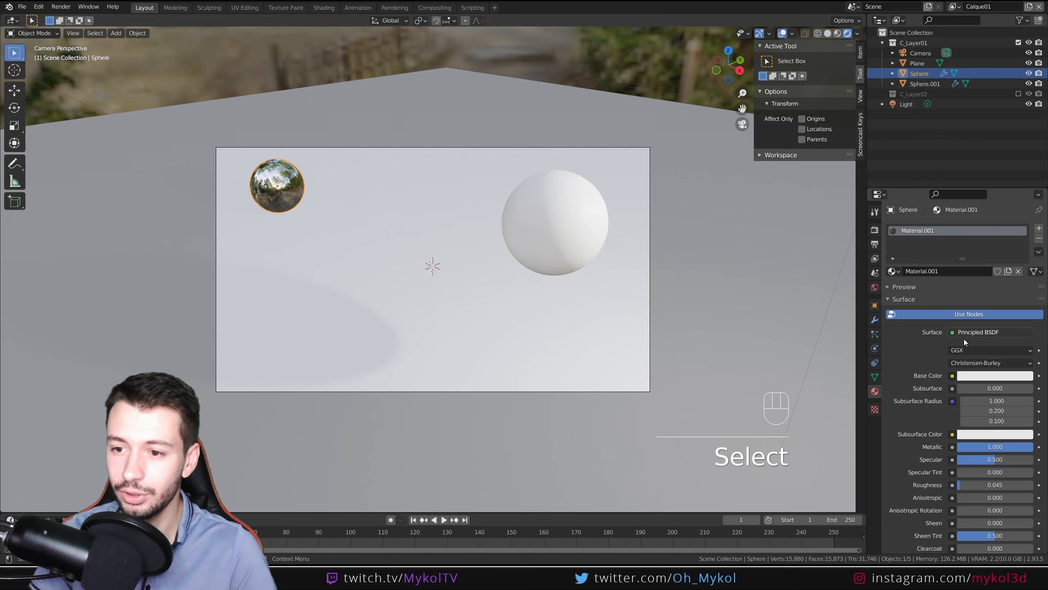
left_click(987, 375)
left_click_drag(988, 282, 959, 252)
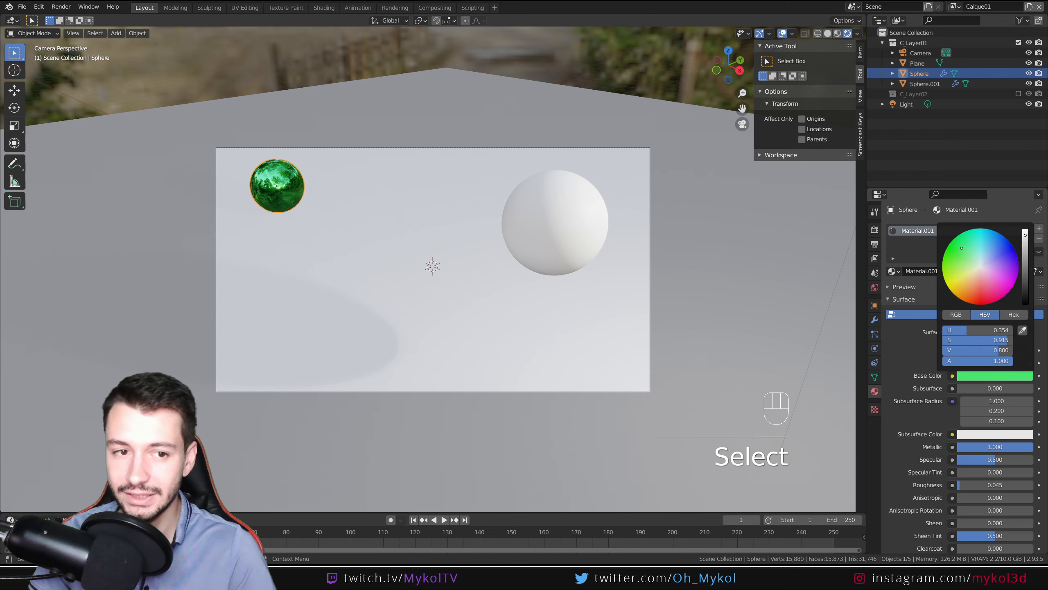
- Give the large sphere its own single-user copy of Material.001 and set the copy's base color to red
left_click(566, 194)
left_click(949, 271)
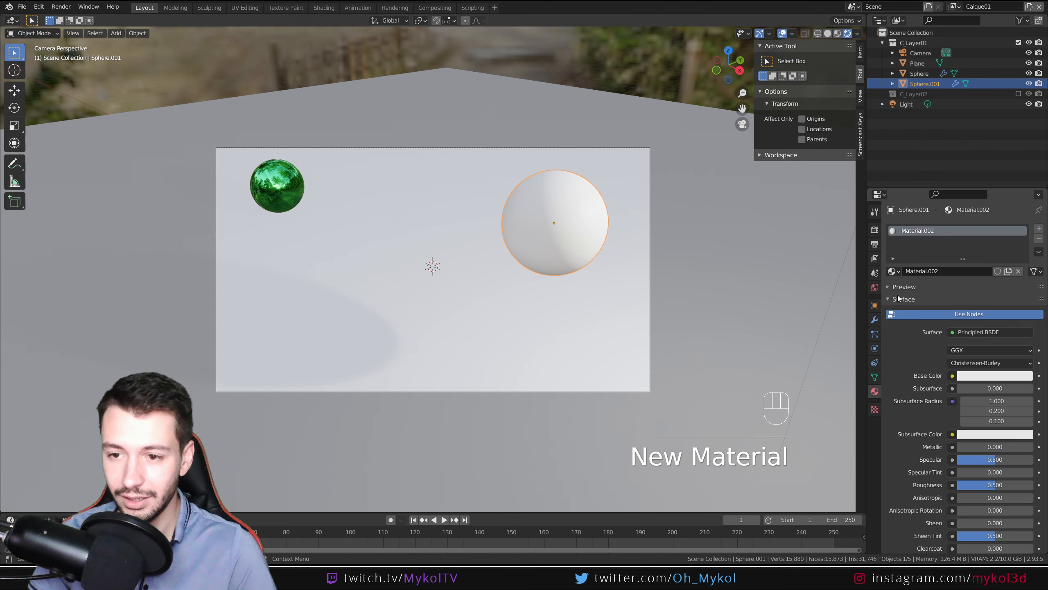
left_click(893, 271)
left_click(908, 299)
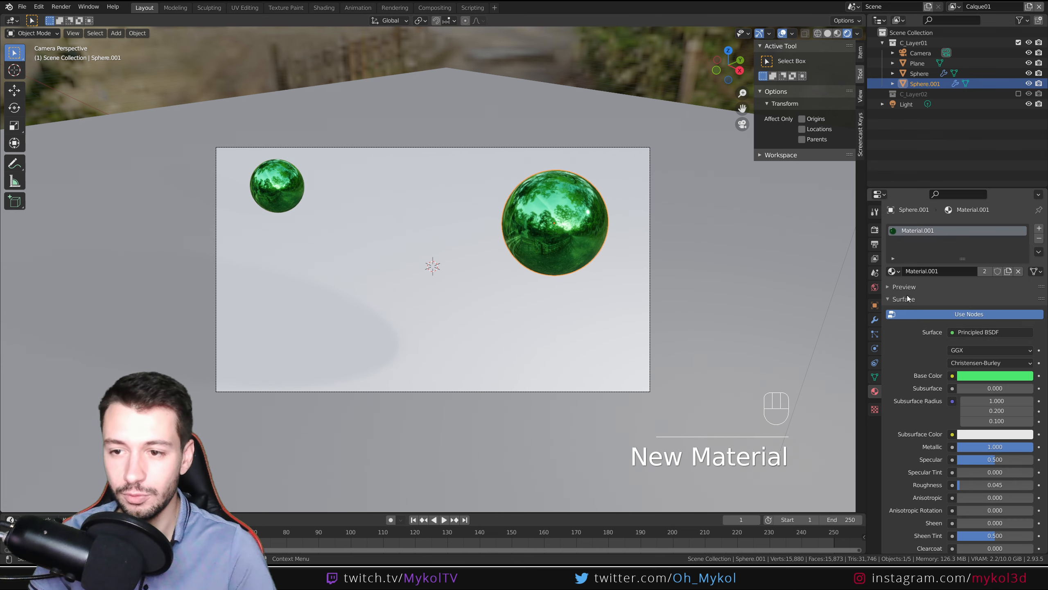
left_click(994, 375)
left_click_drag(965, 264, 1027, 279)
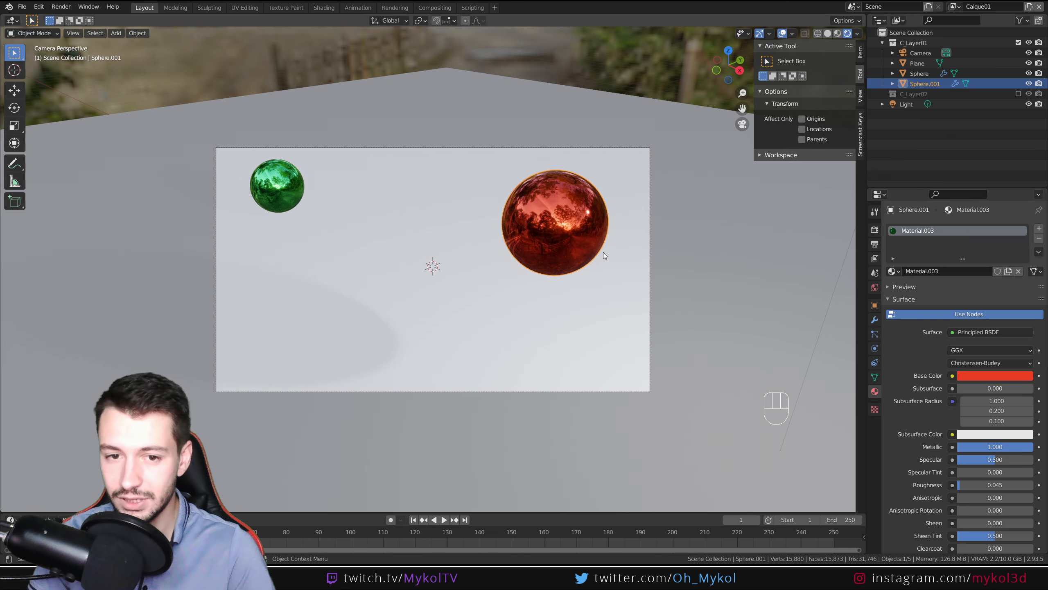
- Create a metallic material with low roughness on the plane and enable Screen Space Reflections for the scene
left_click(429, 241)
left_click(961, 272)
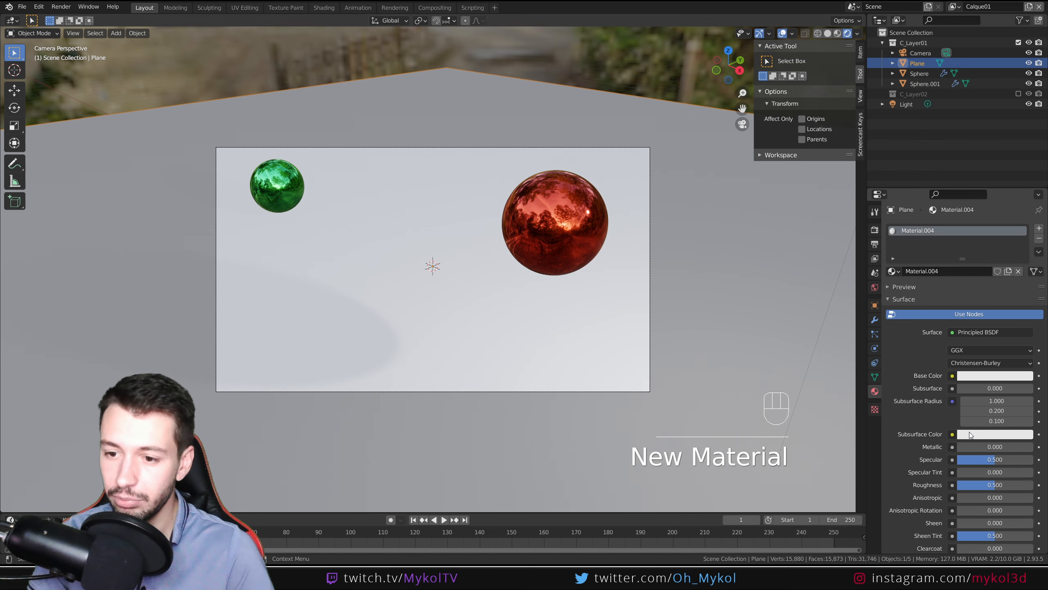
left_click_drag(971, 446, 1032, 446)
left_click_drag(994, 484, 965, 485)
left_click(876, 234)
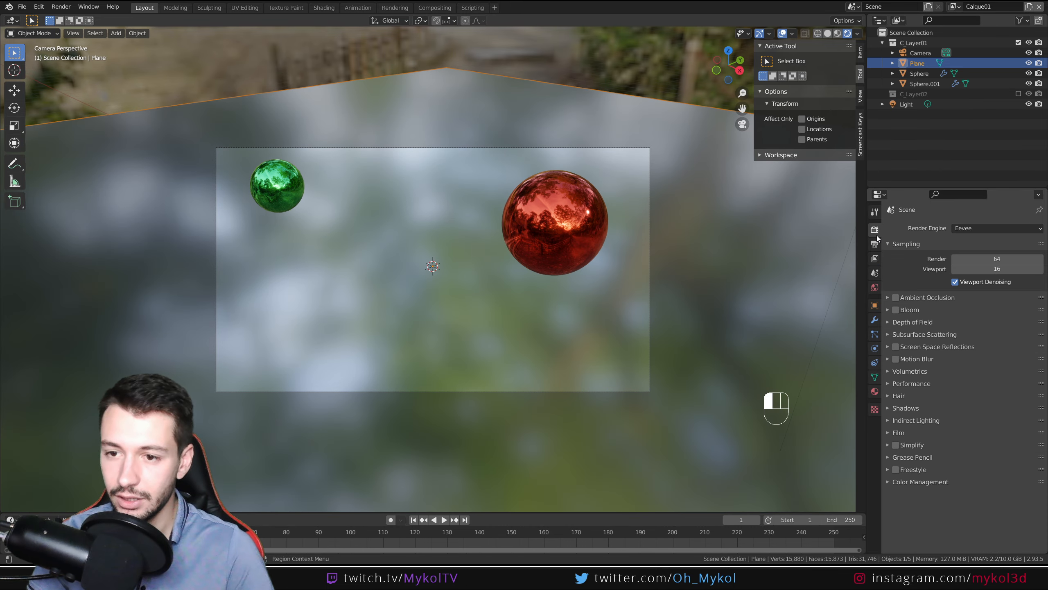
left_click(895, 347)
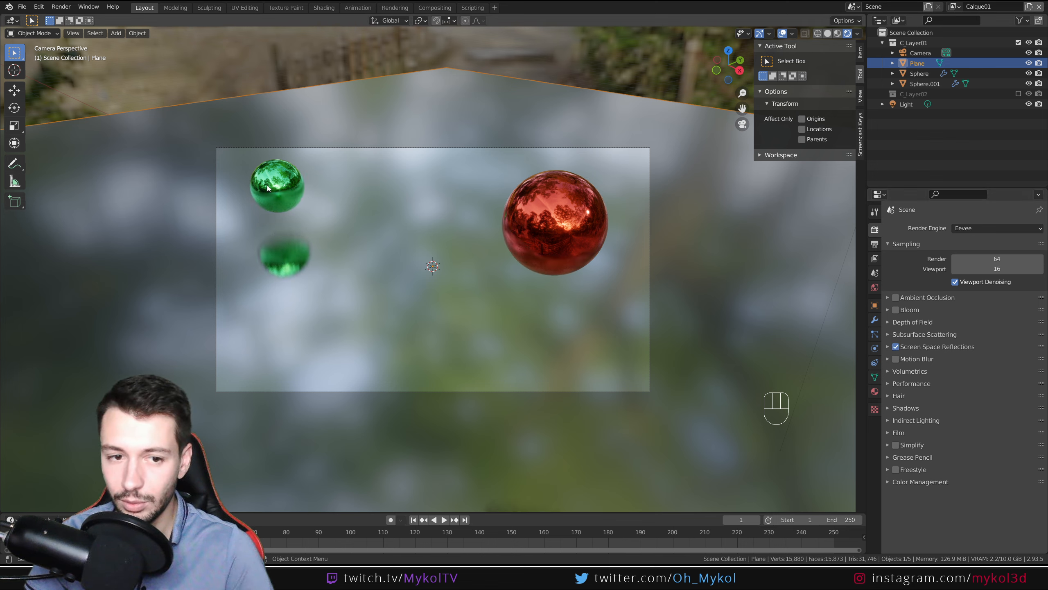
- Lower the red sphere along Z, and move it horizontally farther back from the camera
left_click(594, 251)
key("g")
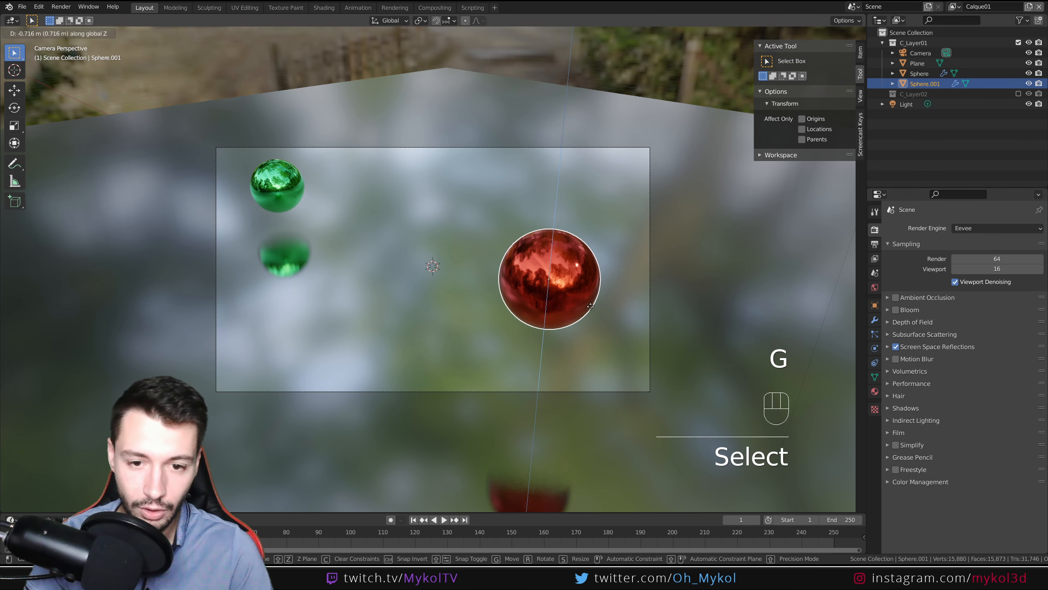
left_click(581, 339)
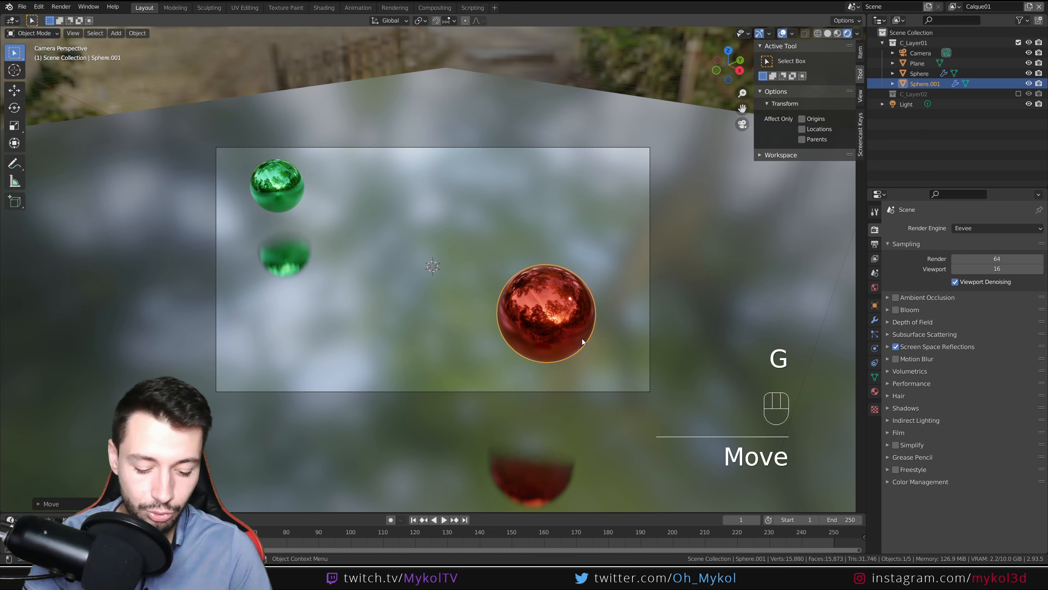
key("g")
key("shift+z")
left_click(563, 219)
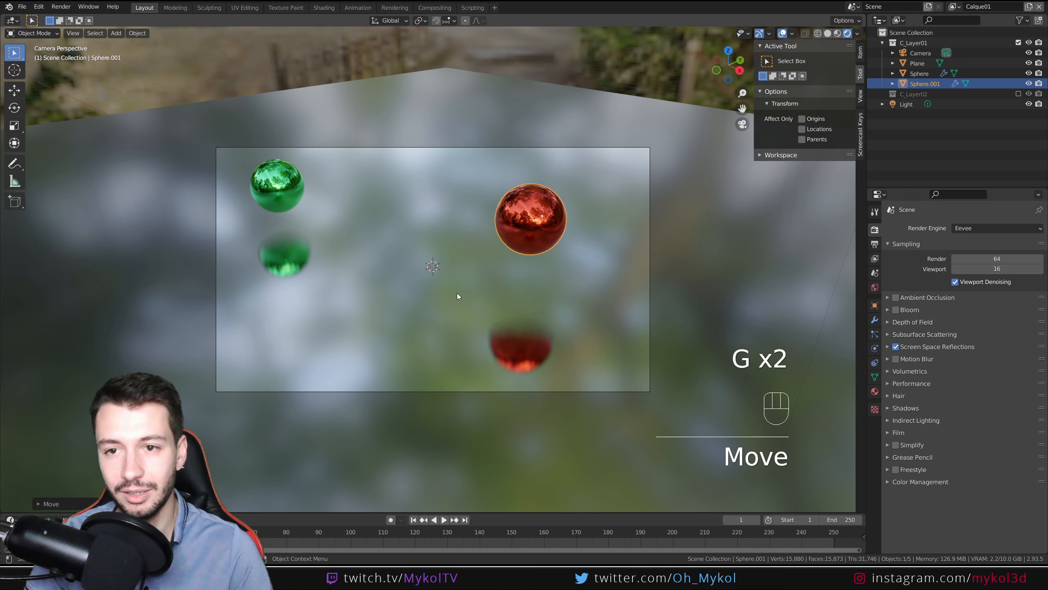
- Switch to the Calque02 view layer and give the cube a new material with a saturated blue base color
left_click(954, 7)
left_click(934, 33)
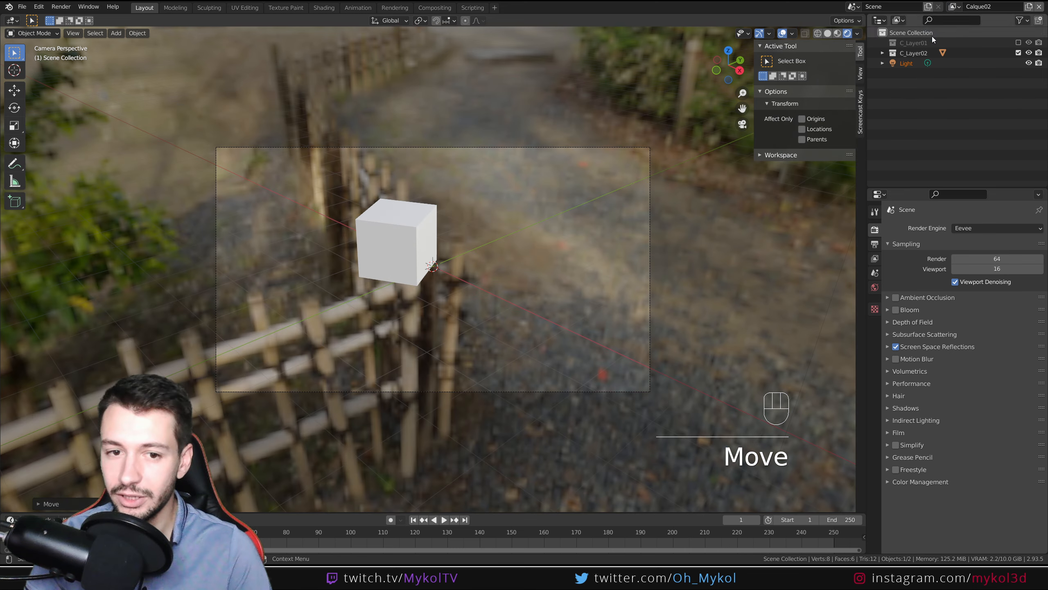
left_click(425, 239)
left_click(875, 391)
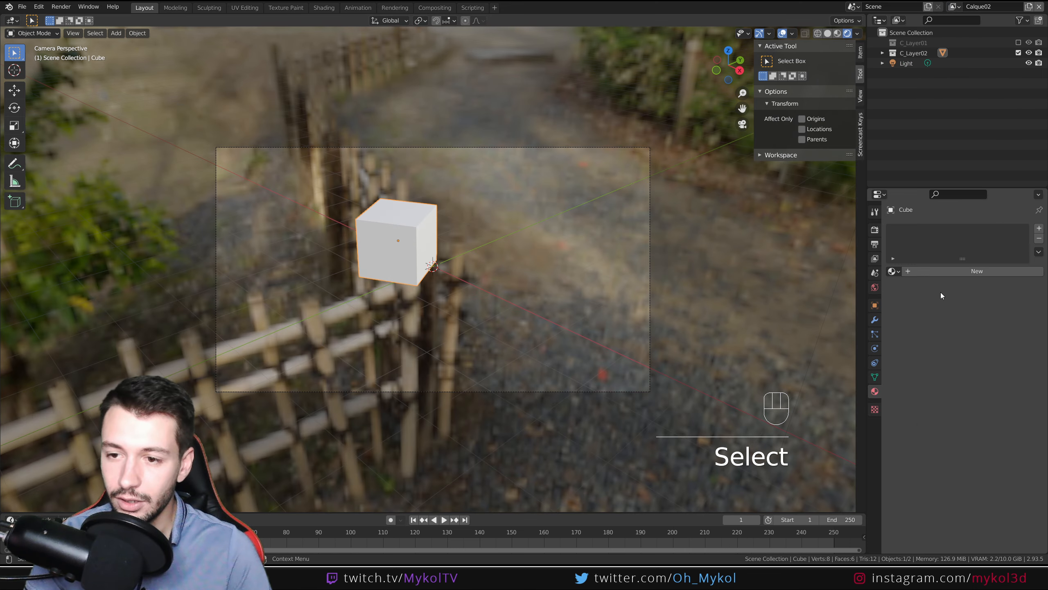
left_click(945, 272)
left_click(995, 375)
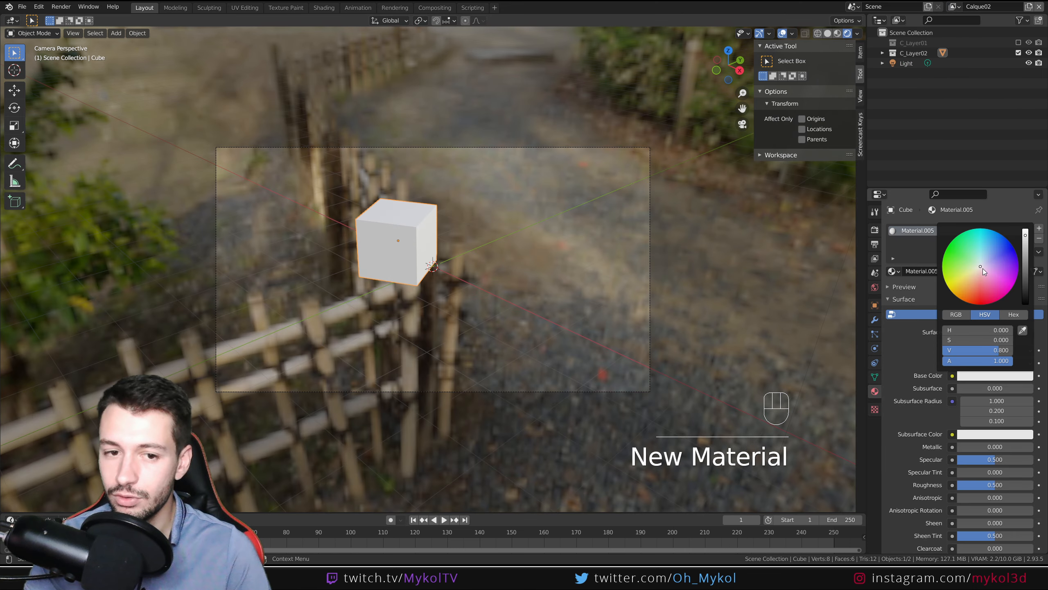
left_click_drag(982, 266, 1017, 266)
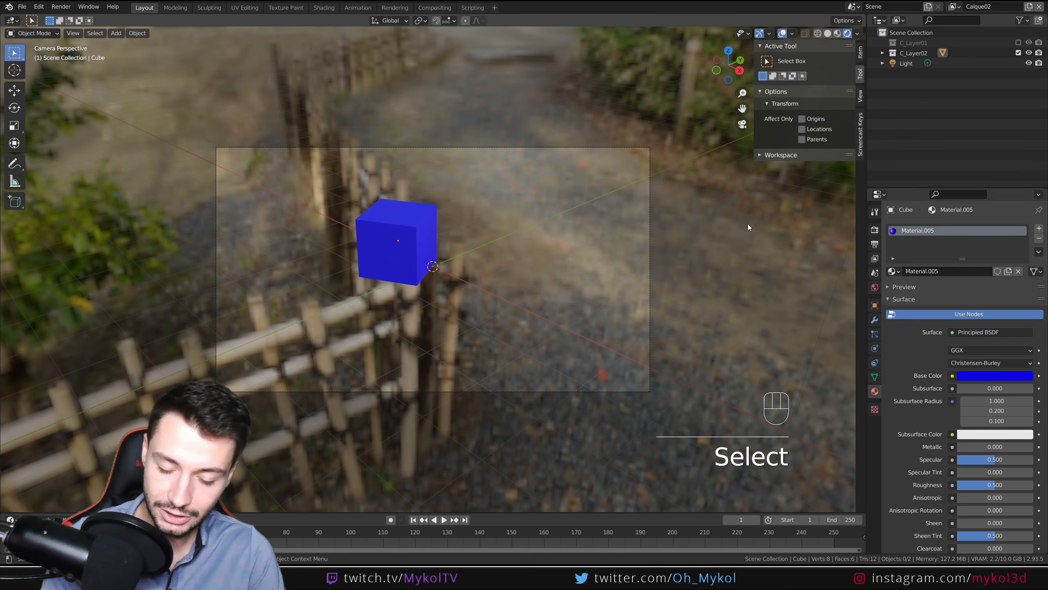
- Render the scene, check render Slot 2, and view the Calque01 and Calque02 results in Slot 1 before closing the render
key("F12")
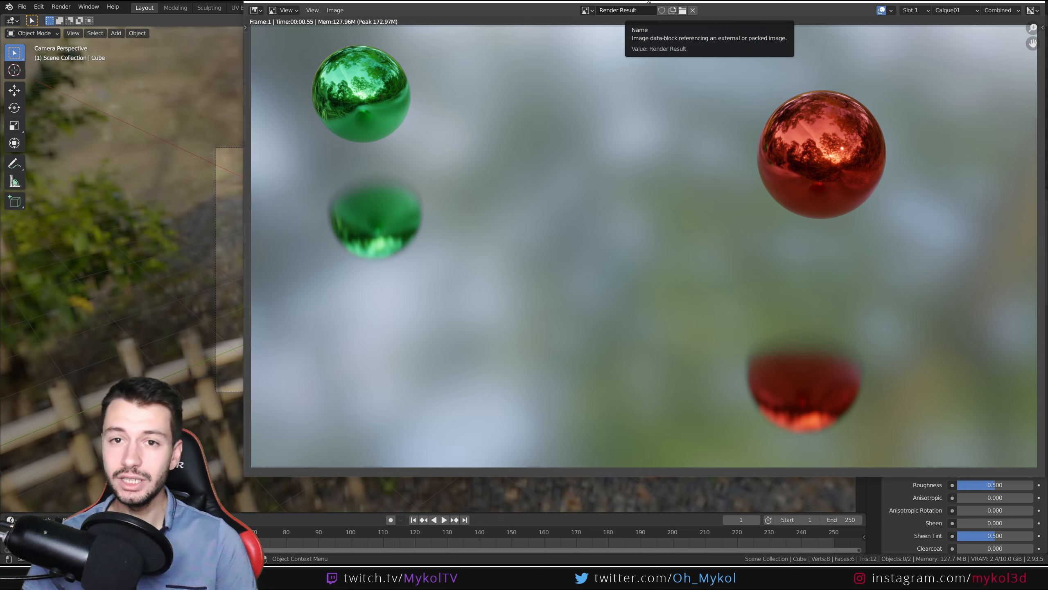
left_click_drag(647, 1, 495, 19)
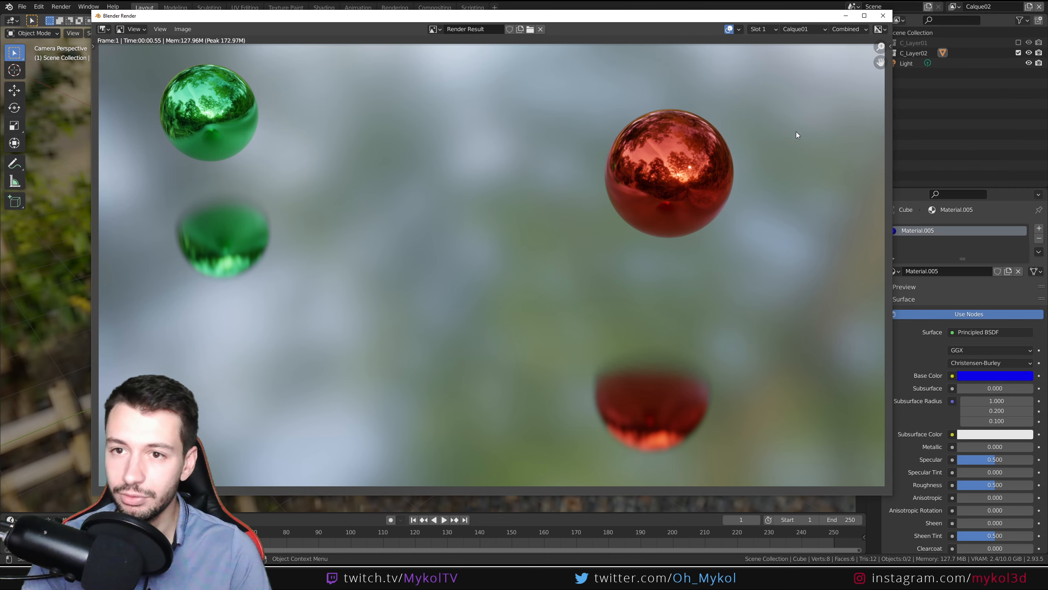
left_click(761, 29)
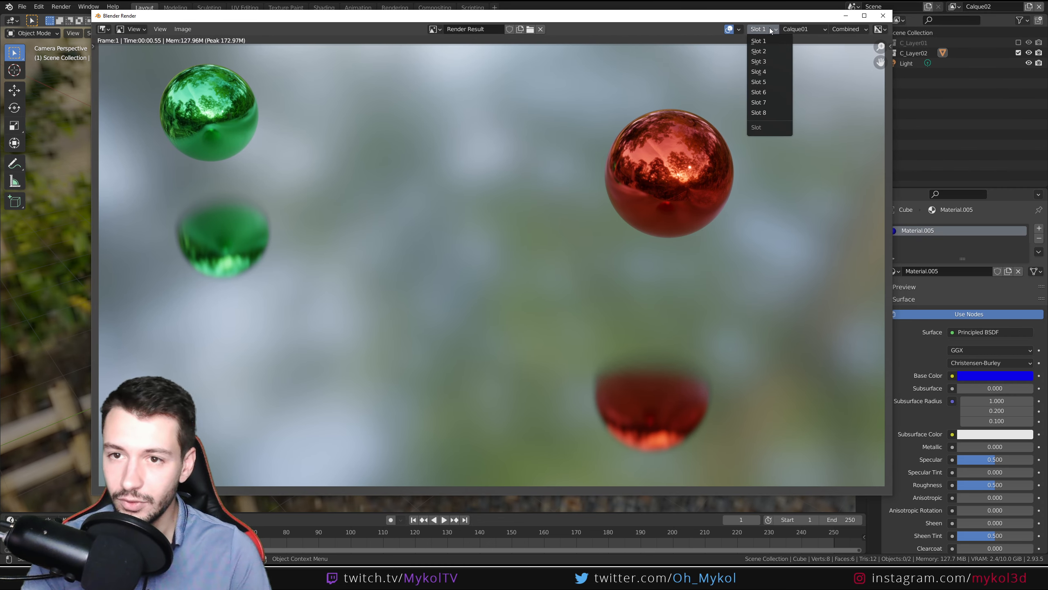
left_click(765, 52)
left_click(848, 29)
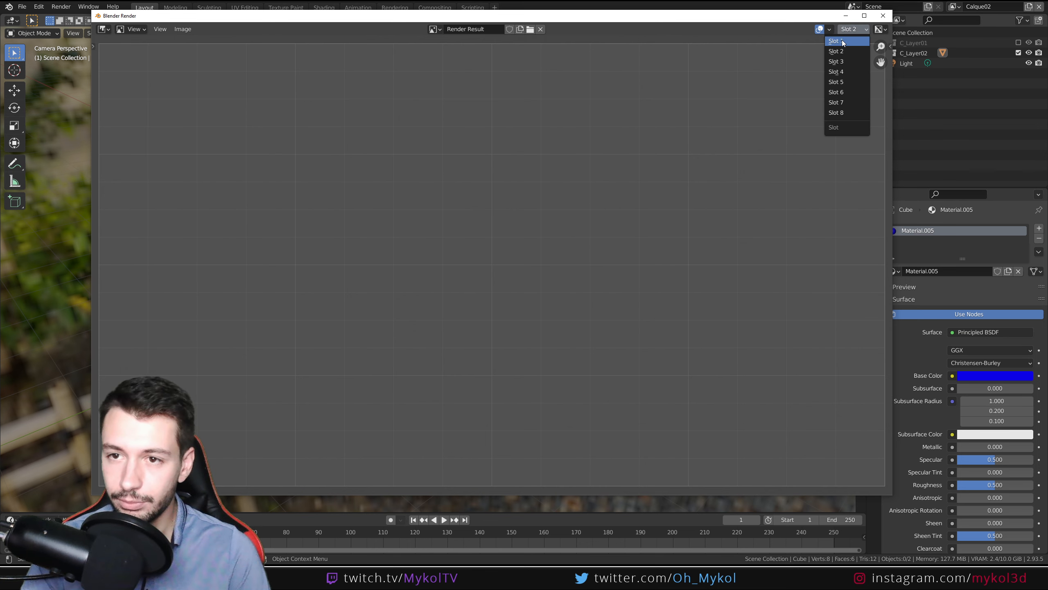
left_click(845, 42)
left_click(803, 29)
left_click(805, 52)
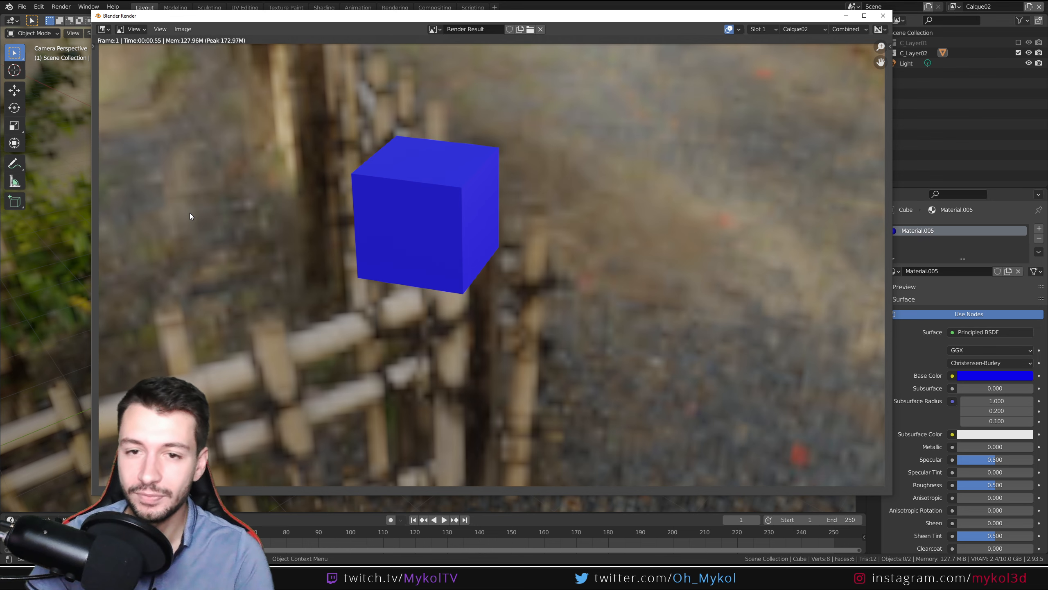
left_click(883, 16)
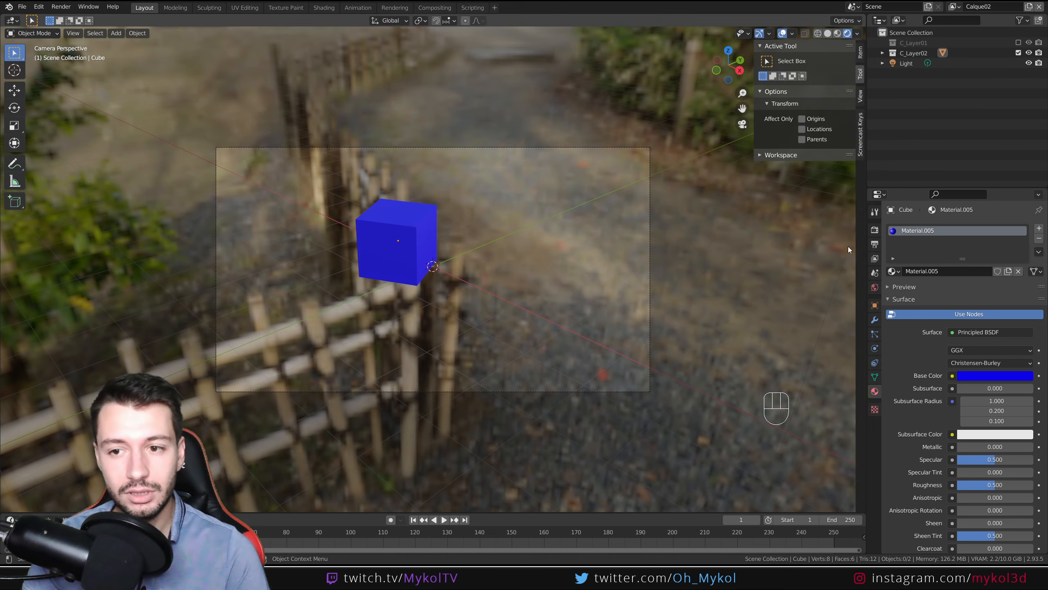
- Enable the Transparent film option in the Eevee render settings
left_click(877, 232)
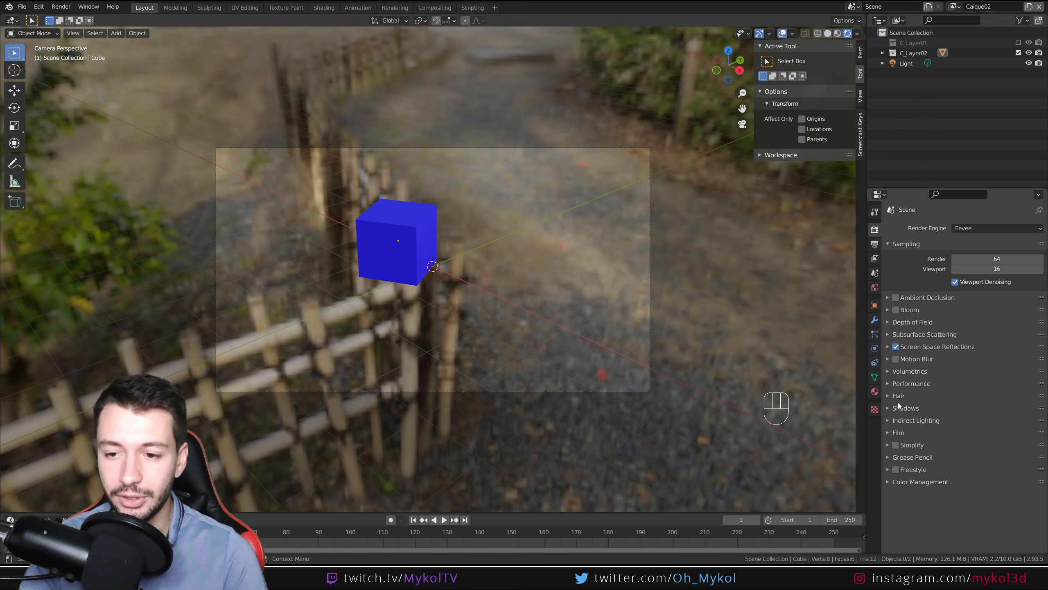
left_click(889, 432)
left_click(952, 458)
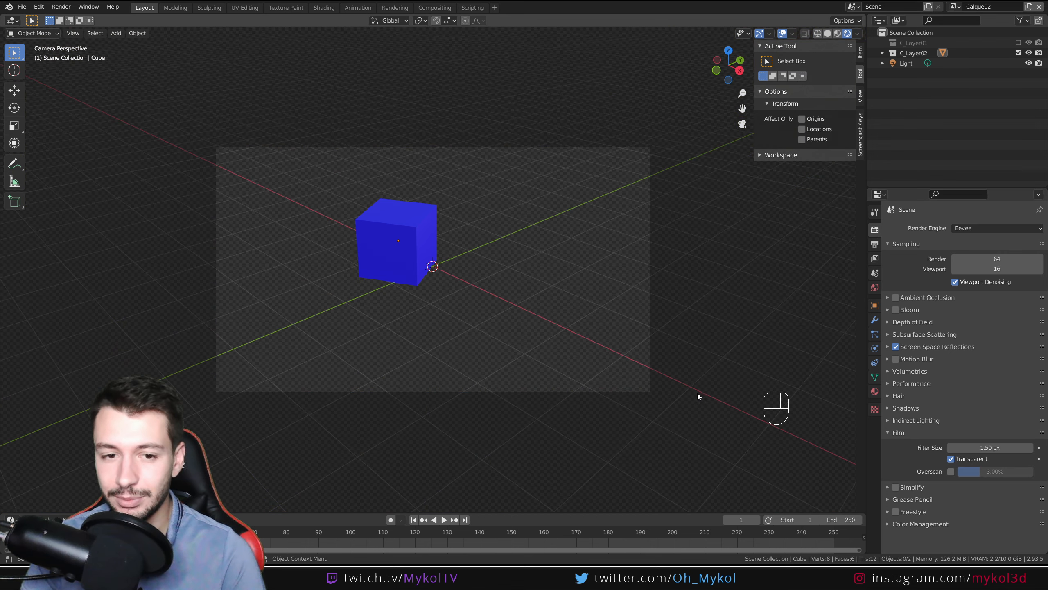
- Render with the transparent film, inspect the Calque02 result, and close the render
key("F12")
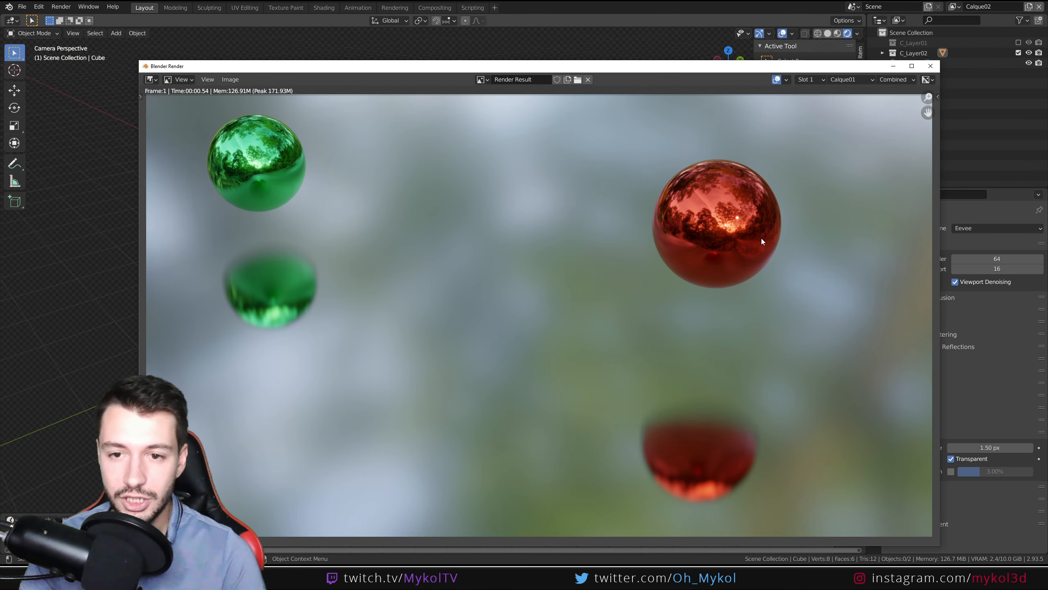
left_click(836, 79)
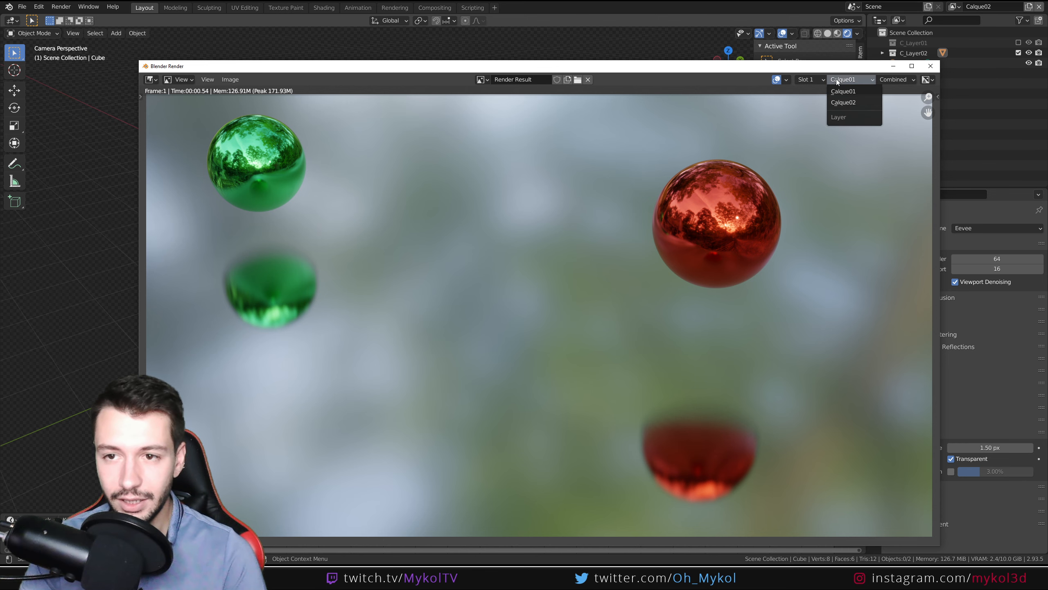
left_click(844, 103)
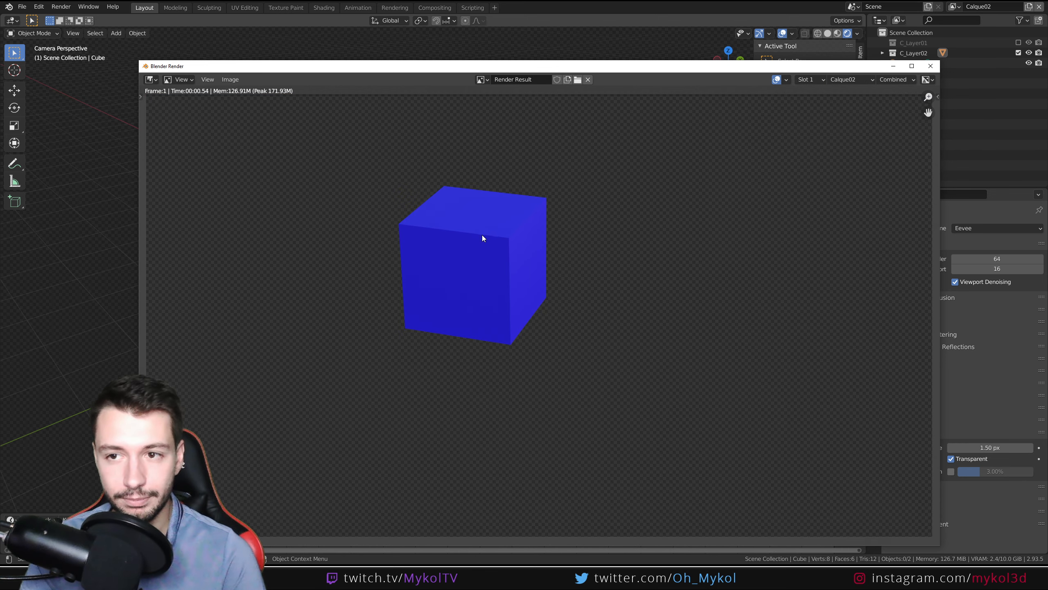
left_click(930, 65)
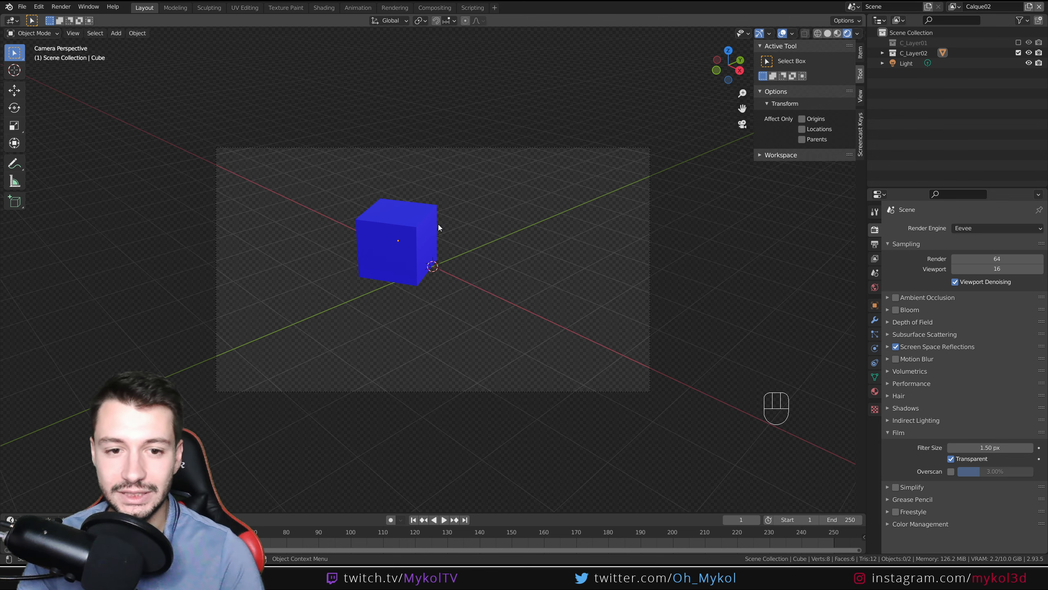
- Render once more, compare the Calque02 result with Calque01, and close the render
key("F12")
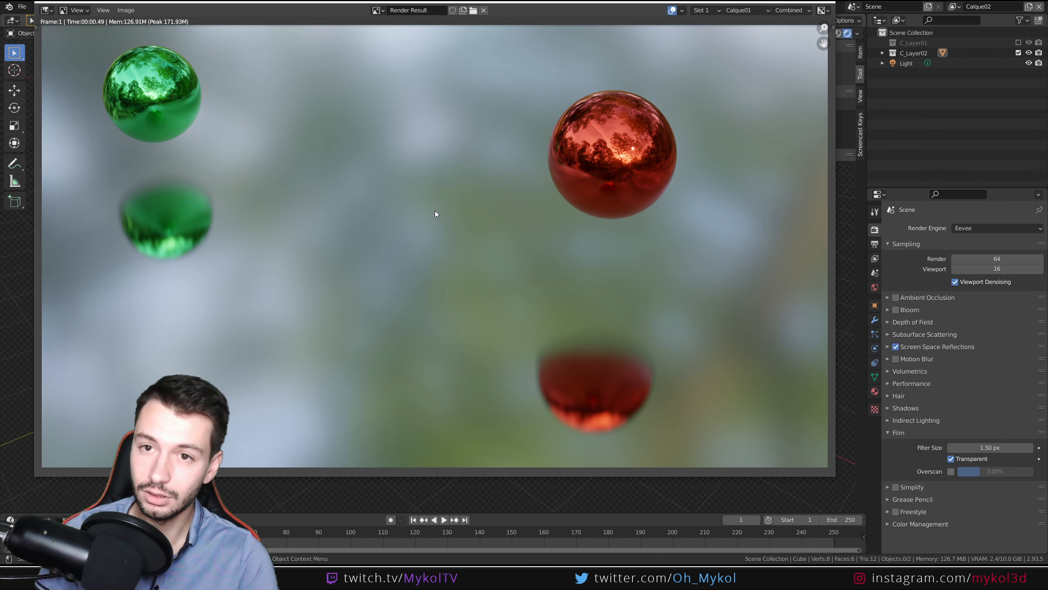
left_click(738, 33)
left_click(748, 11)
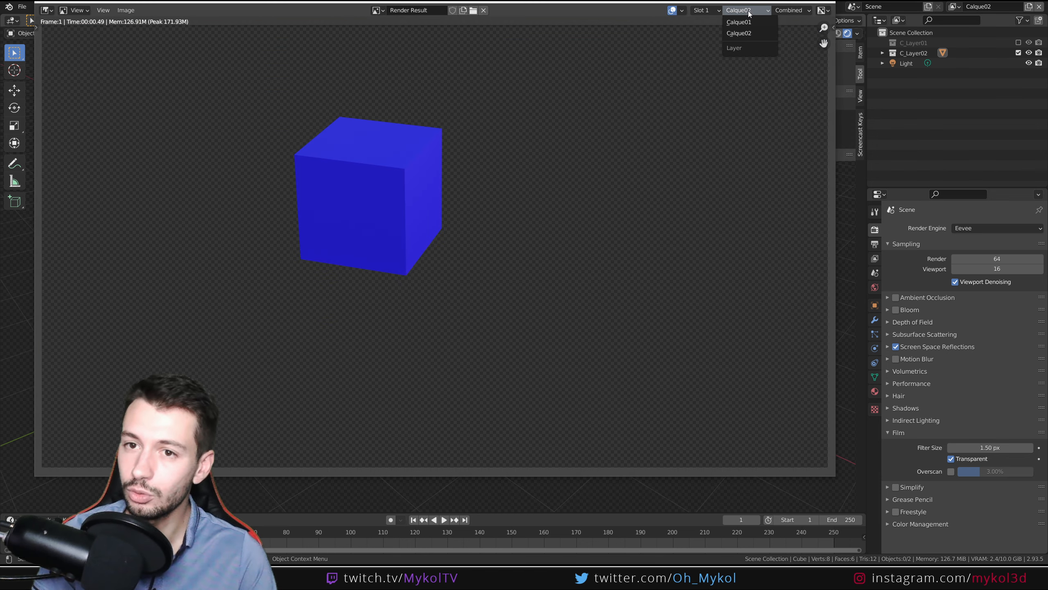
left_click(738, 22)
left_click(829, 2)
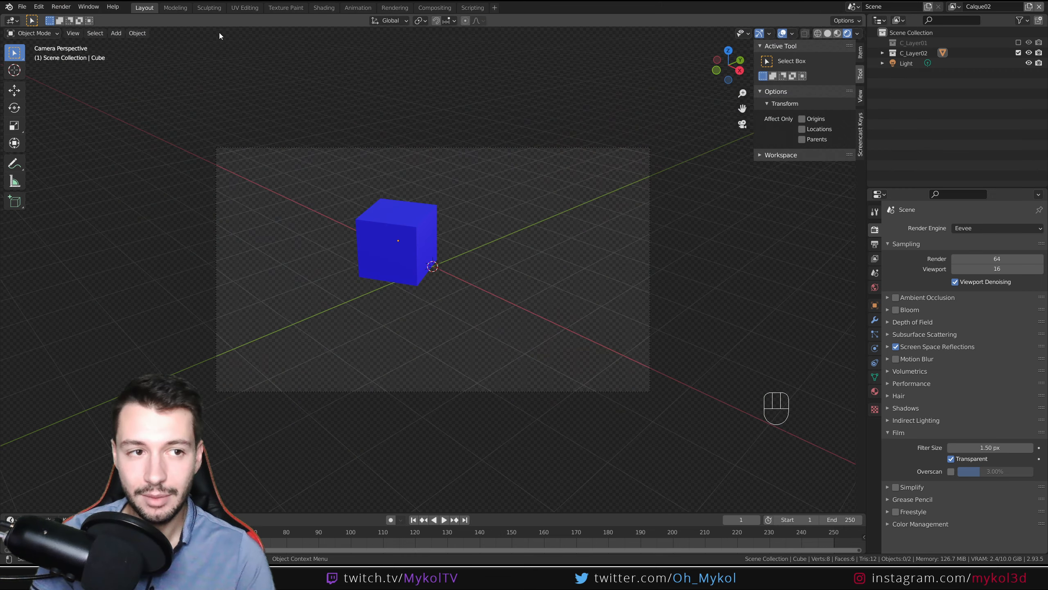
- Switch the 3D viewport area to the Compositor editor and enable Use Nodes
left_click(18, 22)
left_click(50, 82)
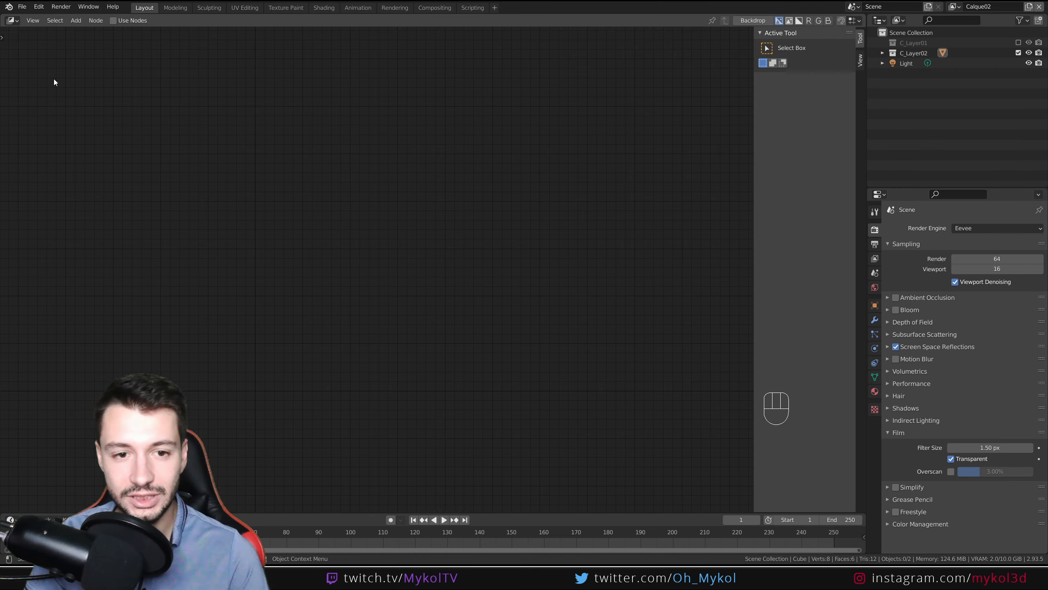
left_click(113, 21)
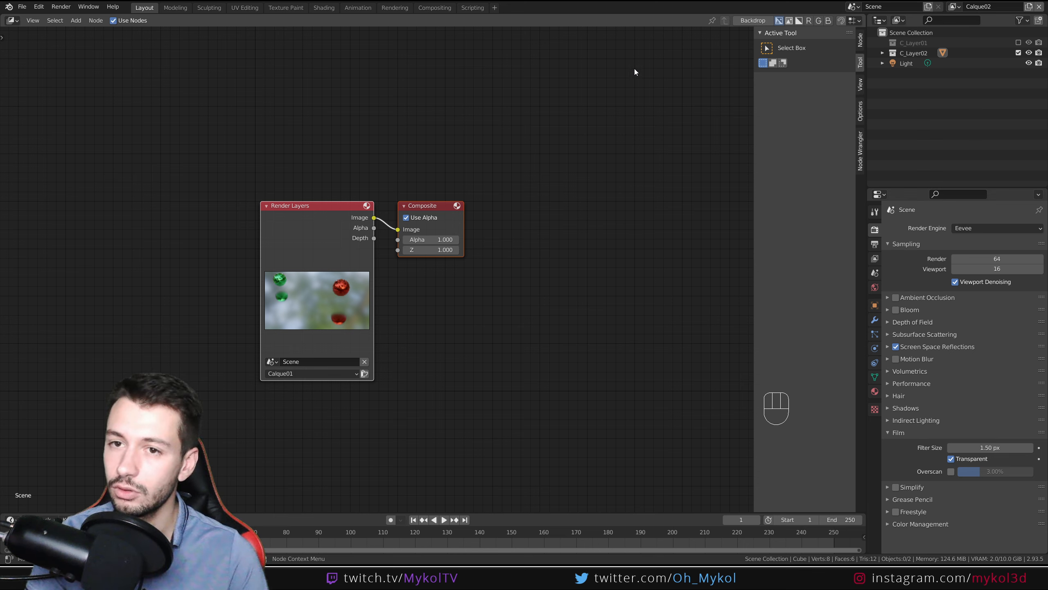
- Spread the Render Layers and Composite nodes far apart to leave room between them
left_click_drag(308, 207, 165, 160)
left_click_drag(267, 162, 256, 143)
left_click_drag(319, 167, 322, 171)
left_click_drag(280, 142, 583, 106)
- Add a Viewer node below the Composite node and link the Render Layers Image output to it
key("shift+a")
left_click(560, 300)
type("view")
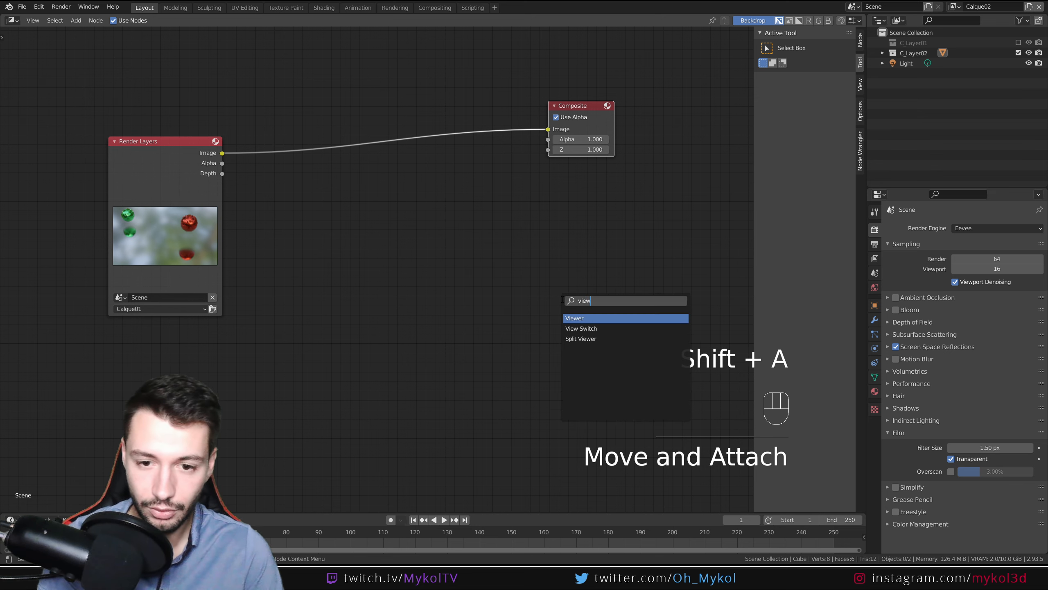
key("Return")
left_click(559, 293)
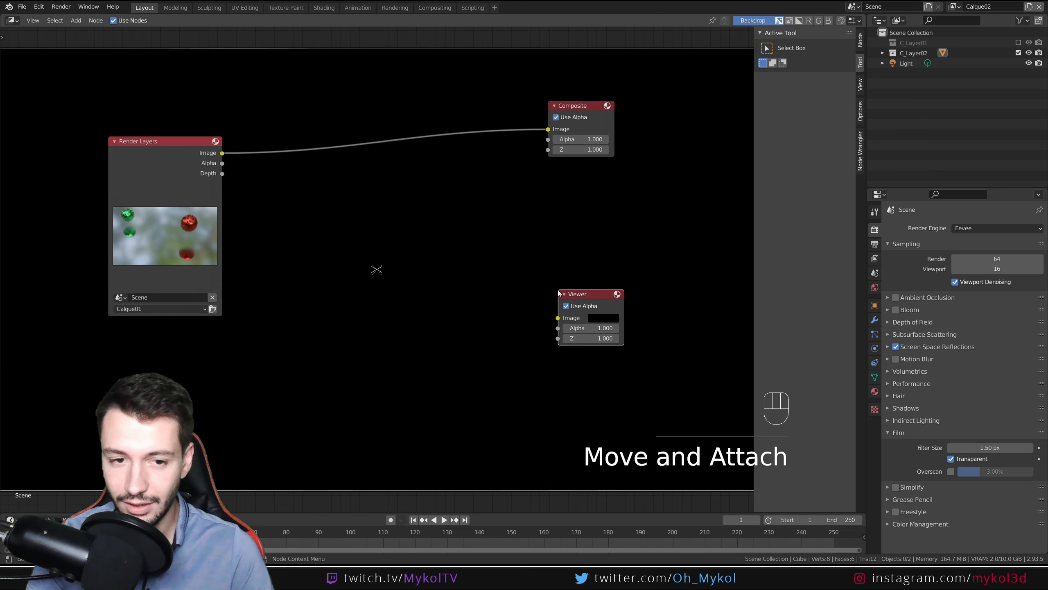
left_click_drag(221, 153, 558, 317)
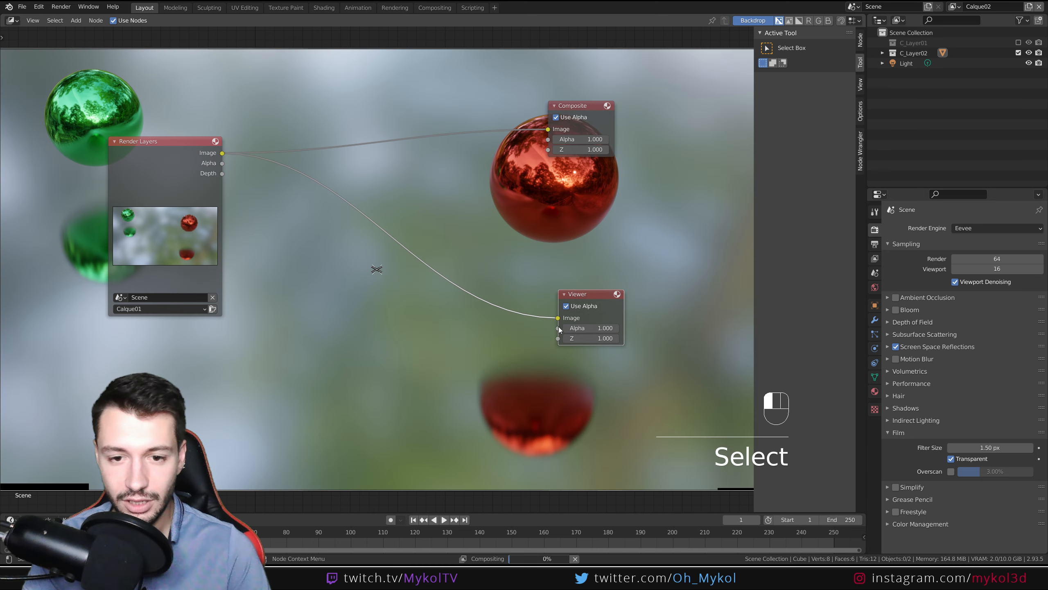
- Duplicate the Render Layers node below the original, set the copy to Calque02, and link its Image output to the Viewer
left_click_drag(164, 144, 77, 139)
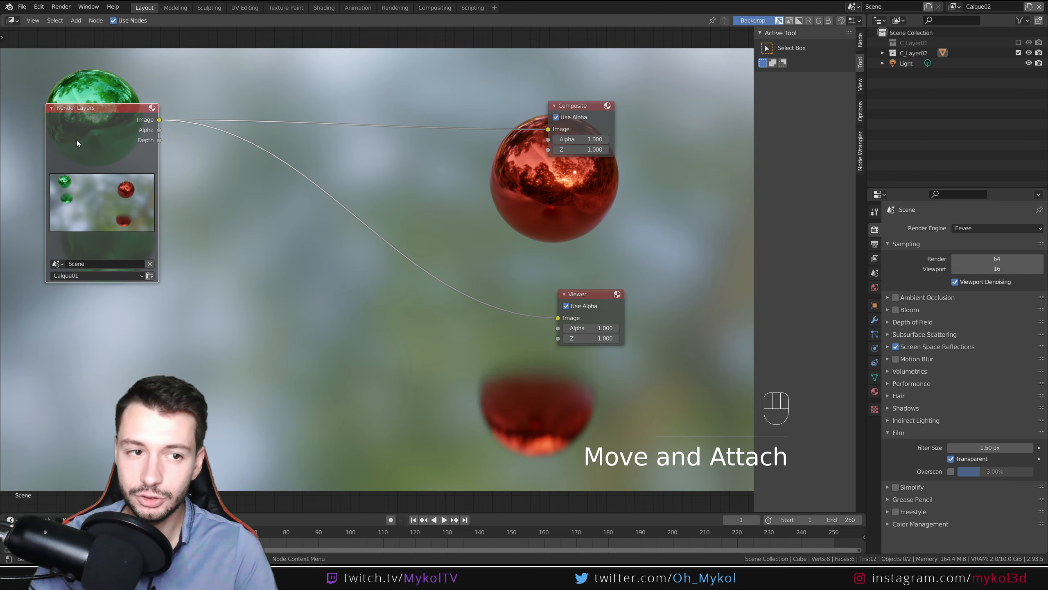
left_click(113, 151)
key("shift+d")
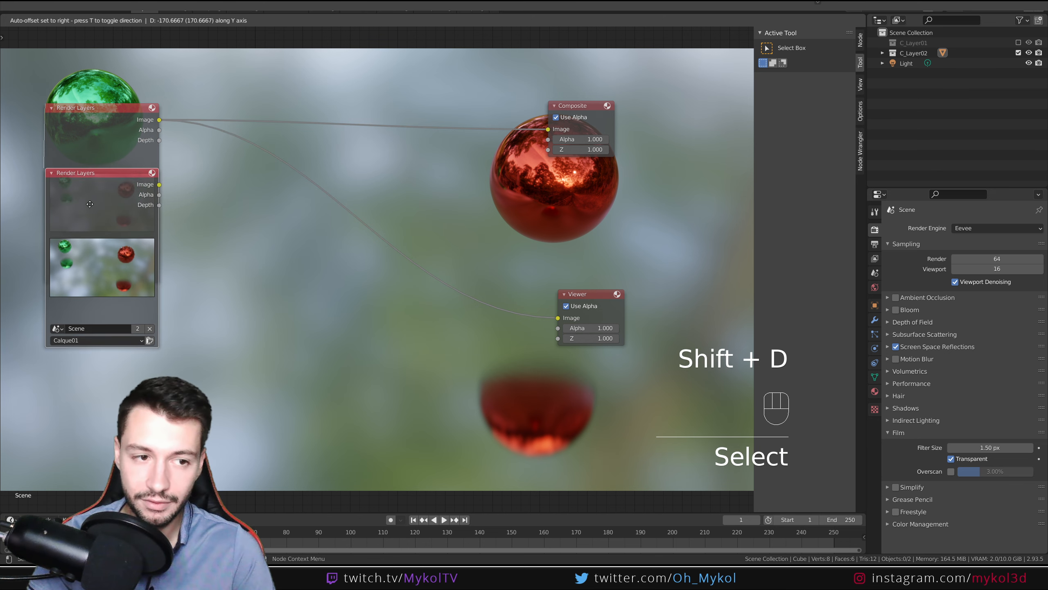
left_click(92, 337)
middle_click_drag(93, 337, 122, 272)
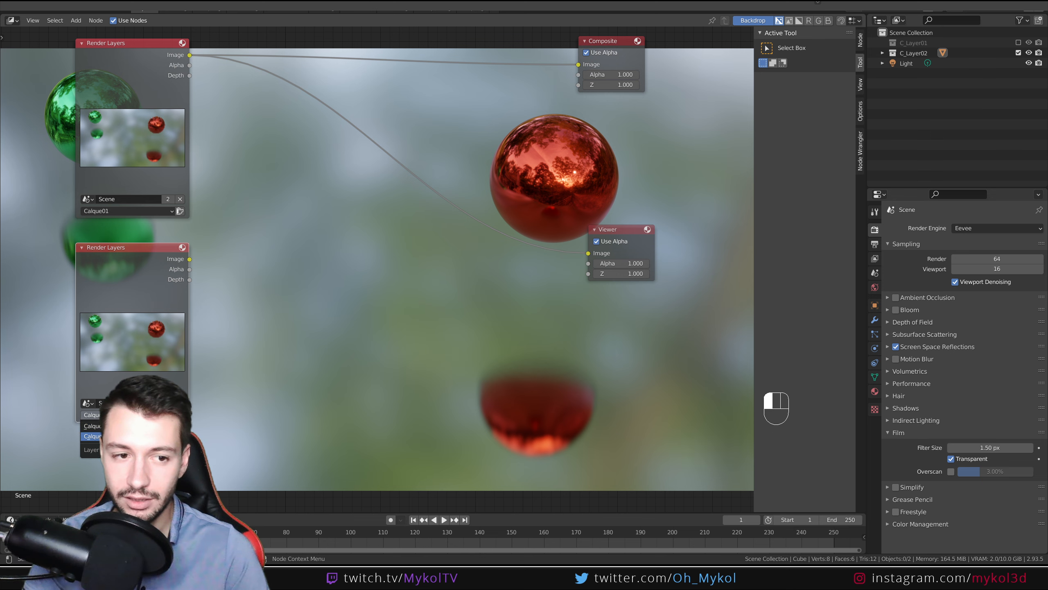
left_click(92, 426)
left_click_drag(190, 259, 588, 252)
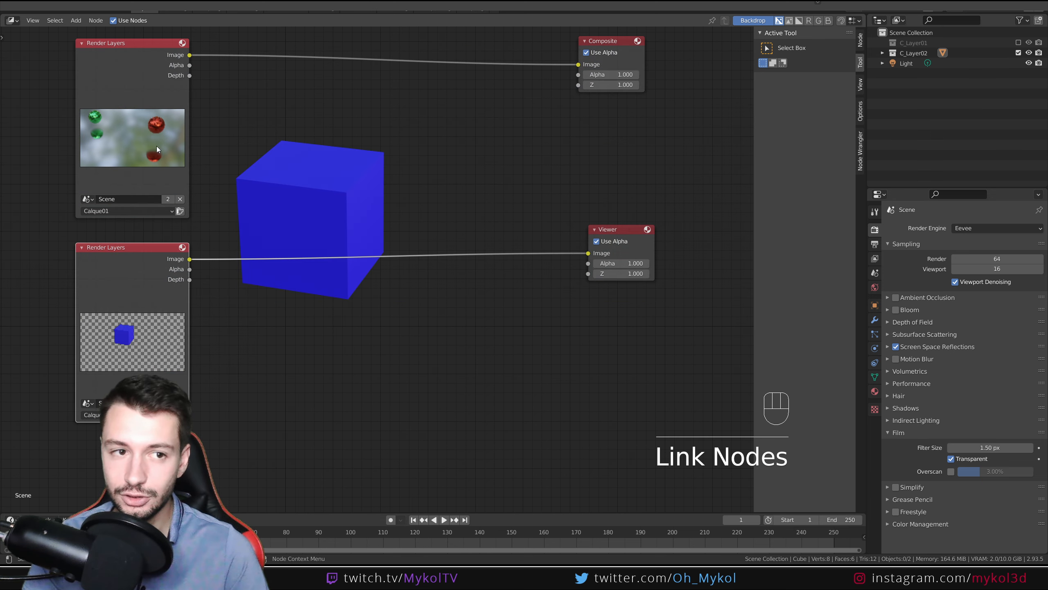
- Add an Alpha Over node between the Render Layers nodes and the Composite and Viewer nodes
middle_click_drag(301, 182, 250, 228)
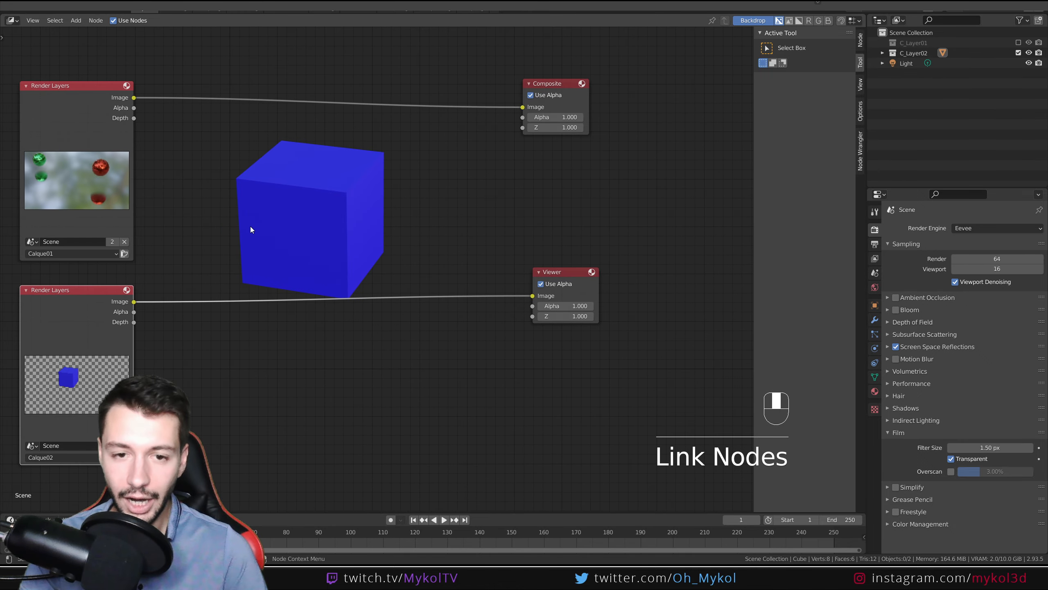
key("shift+a")
left_click(329, 242)
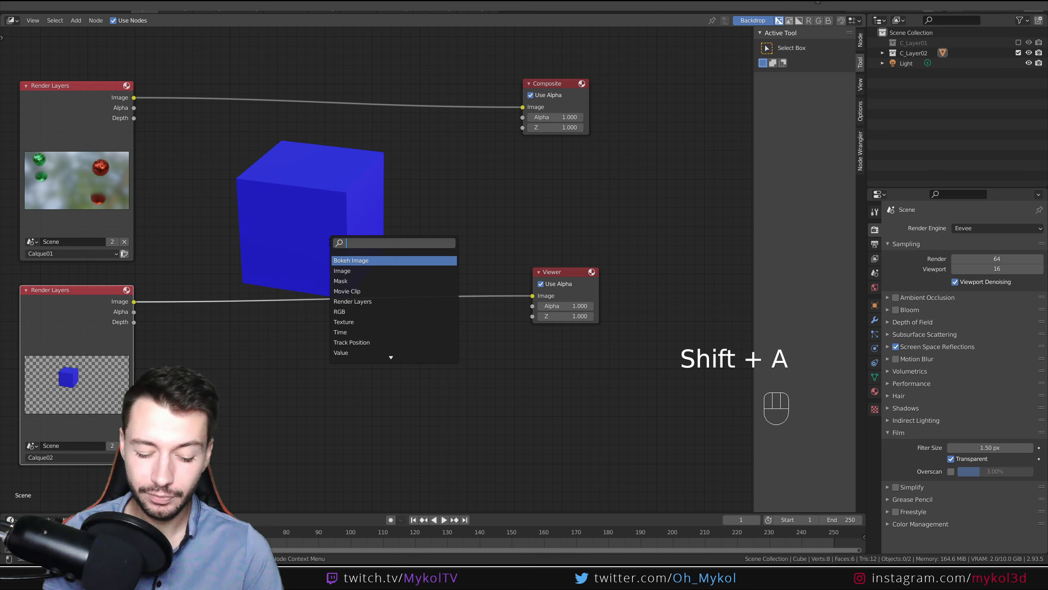
type("alpha")
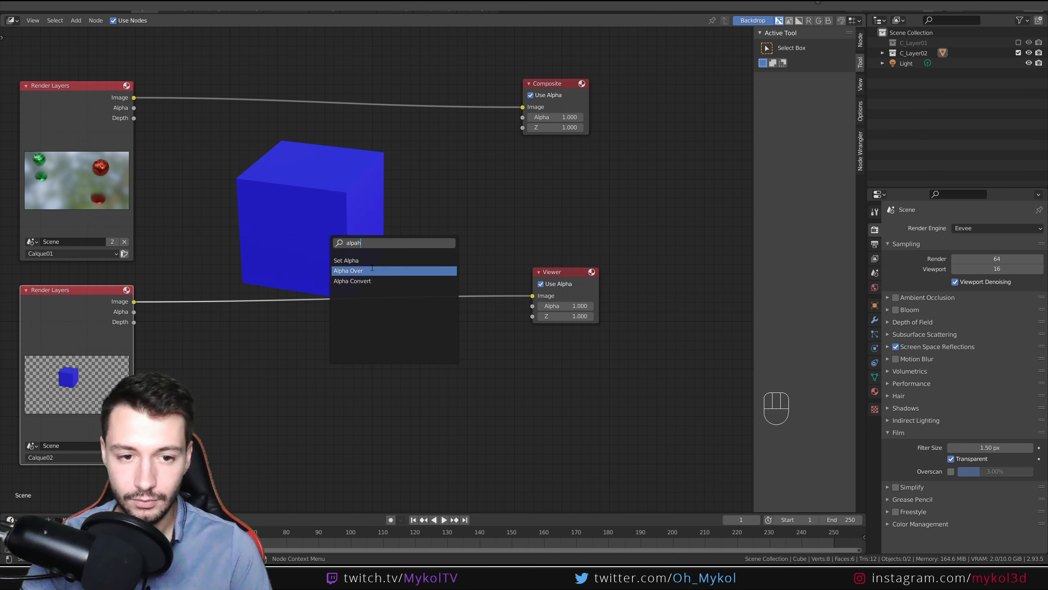
left_click(371, 271)
left_click(415, 185)
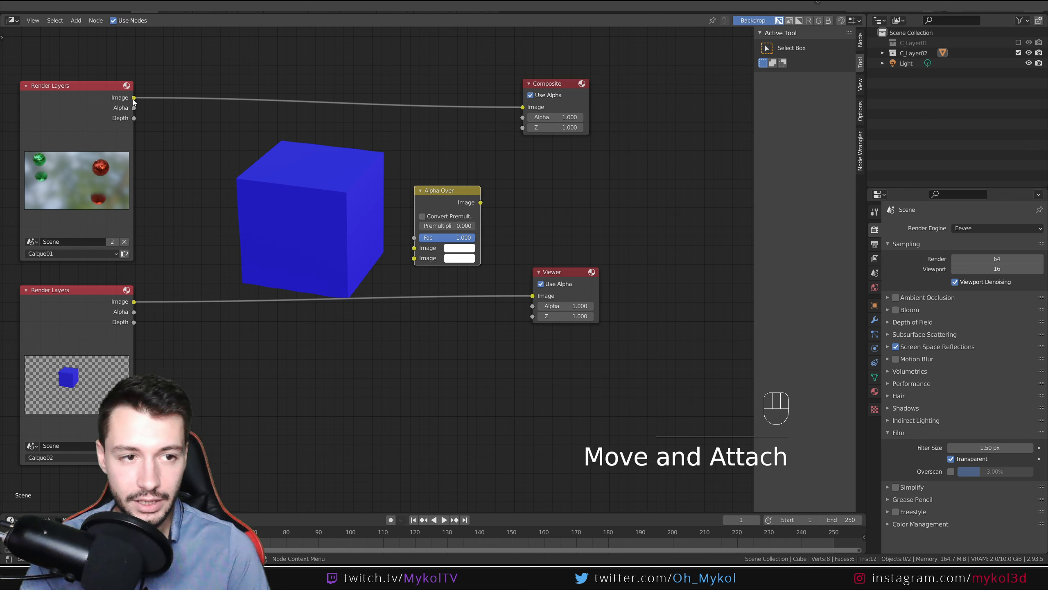
- Link Calque01 to Alpha Over's first Image input, Calque02 to the second, and the Alpha Over output to the Viewer
left_click_drag(134, 98, 414, 248)
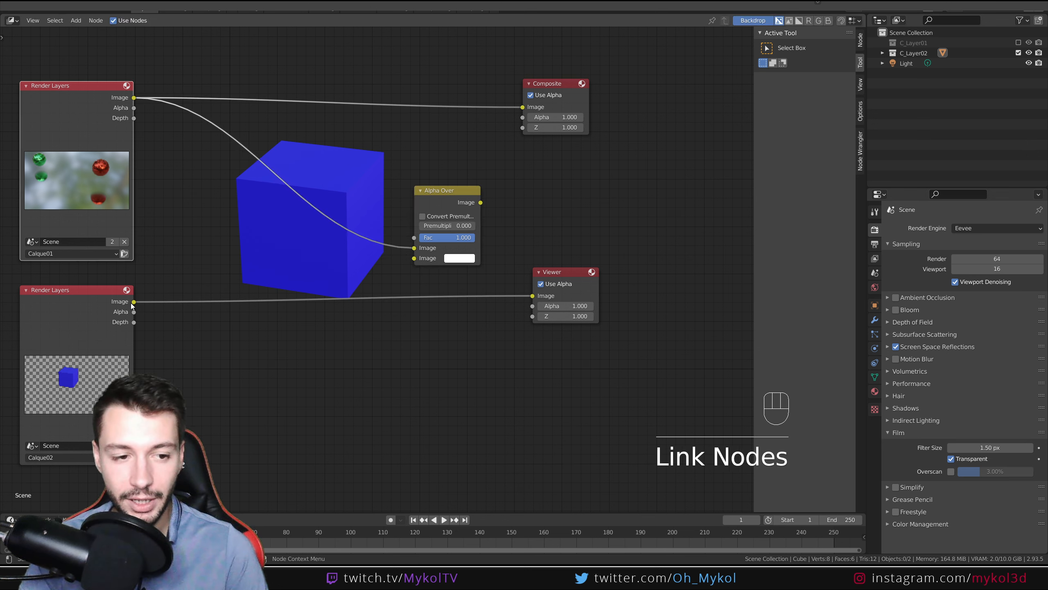
left_click_drag(134, 302, 414, 258)
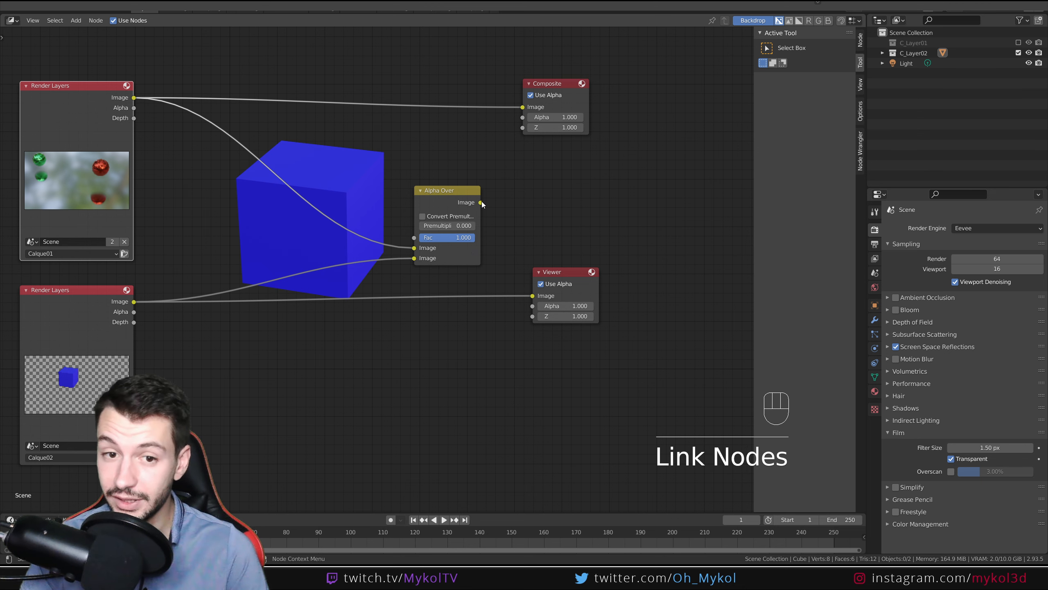
left_click_drag(481, 202, 499, 232)
left_click_drag(529, 295, 532, 296)
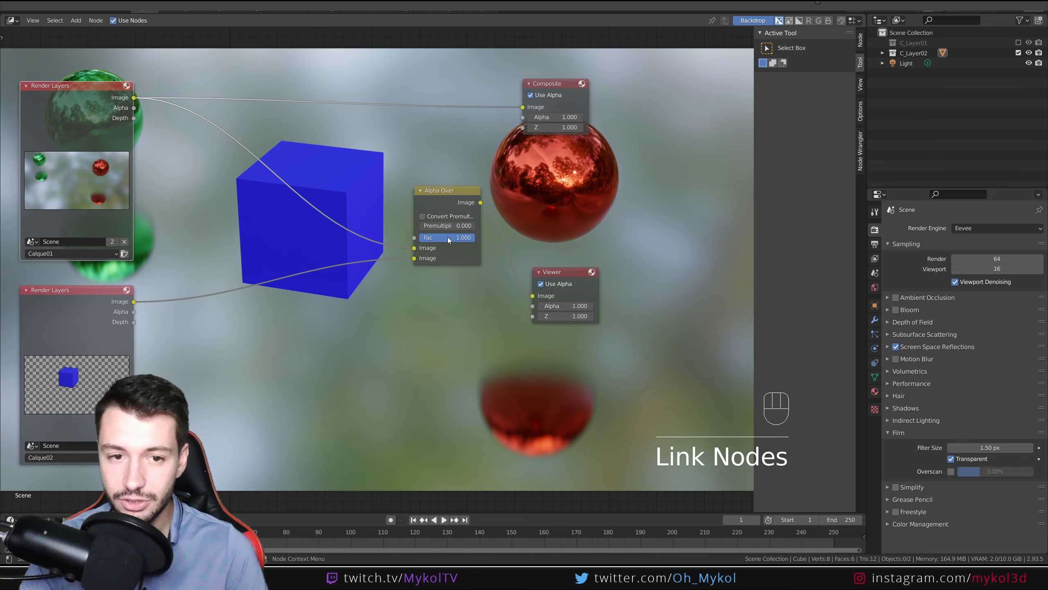
- Move the Alpha Over node below the cube in the backdrop and space the Calque01 and Calque02 Render Layers nodes apart vertically
left_click_drag(441, 202, 405, 309)
left_click_drag(74, 94, 2, 66)
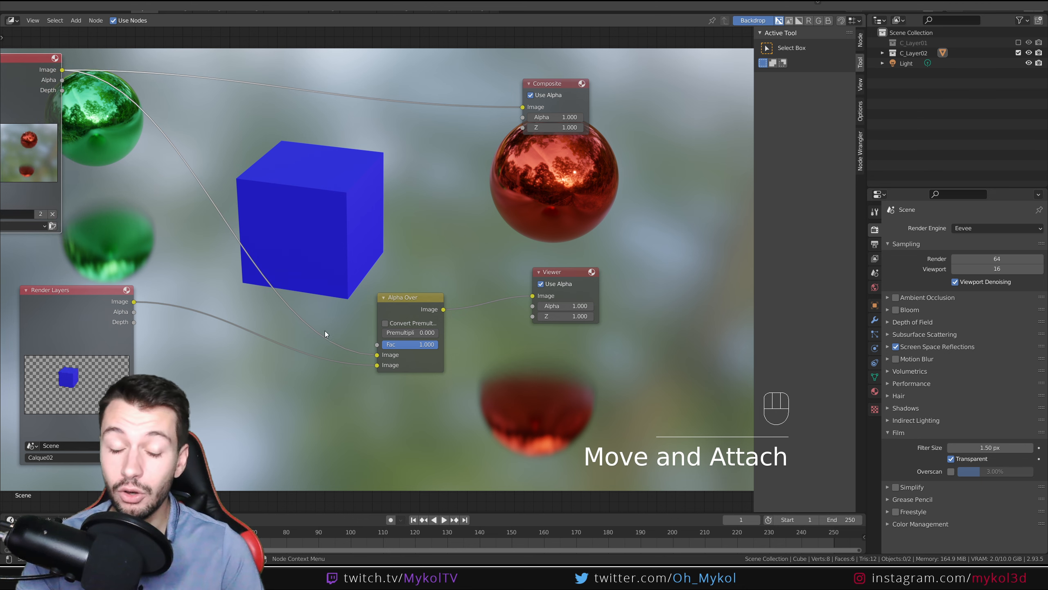
scroll(165, 235, "down", 1)
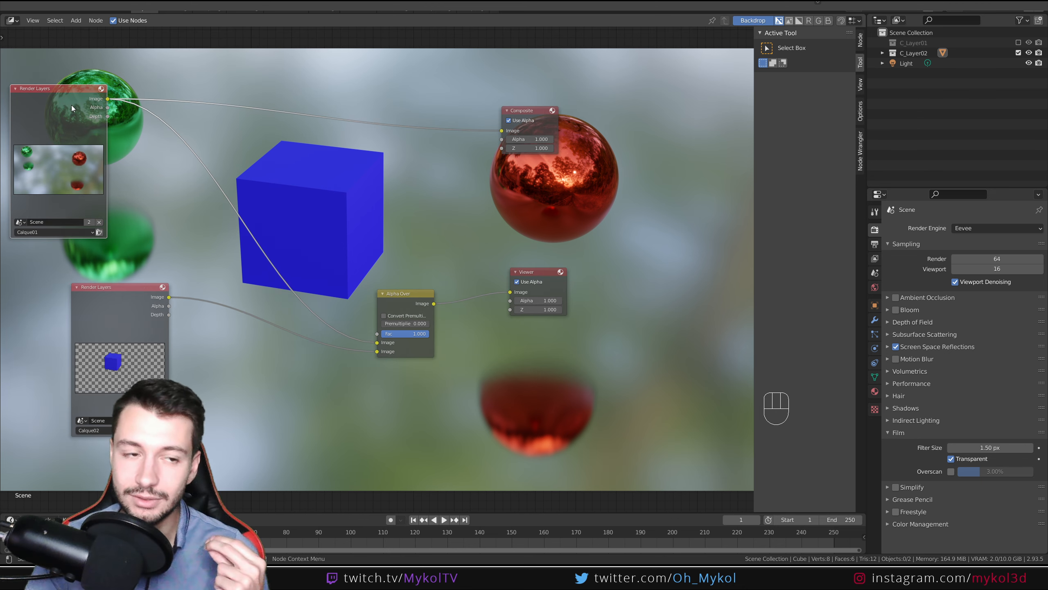
left_click_drag(59, 94, 116, 73)
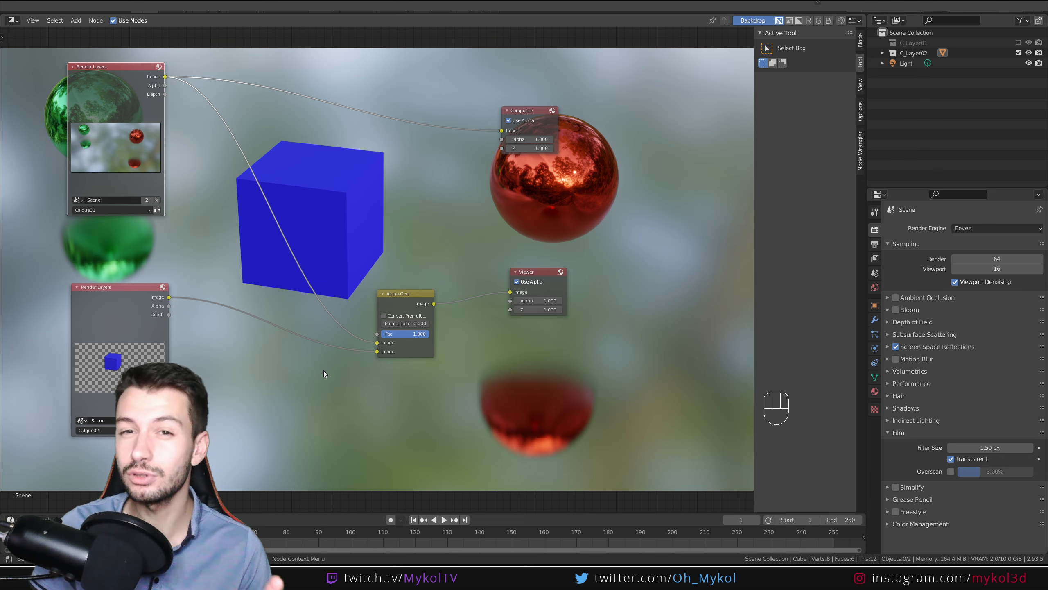
left_click_drag(119, 301, 99, 375)
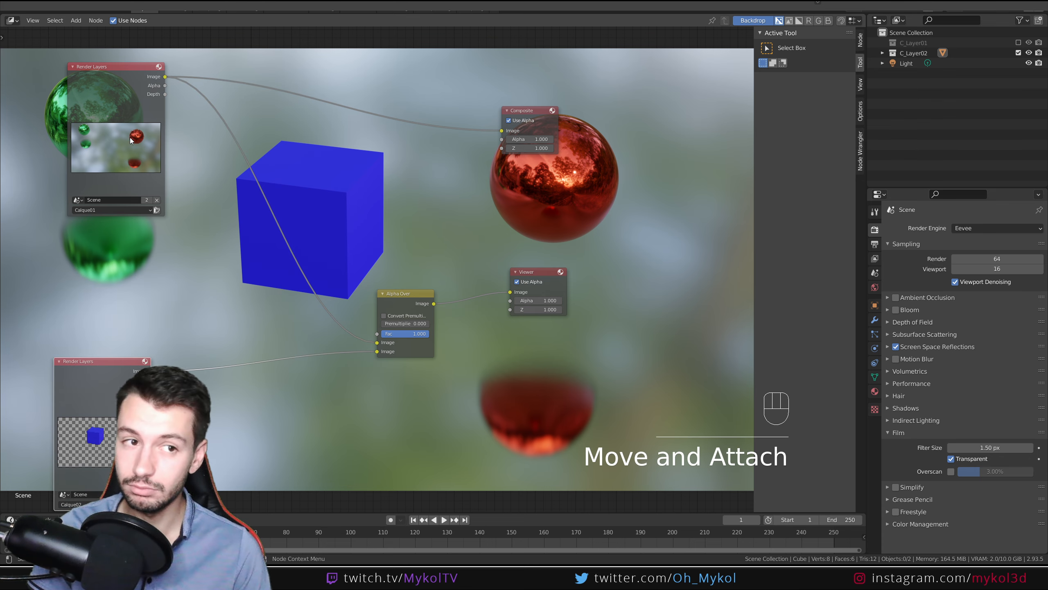
left_click_drag(113, 80, 53, 96)
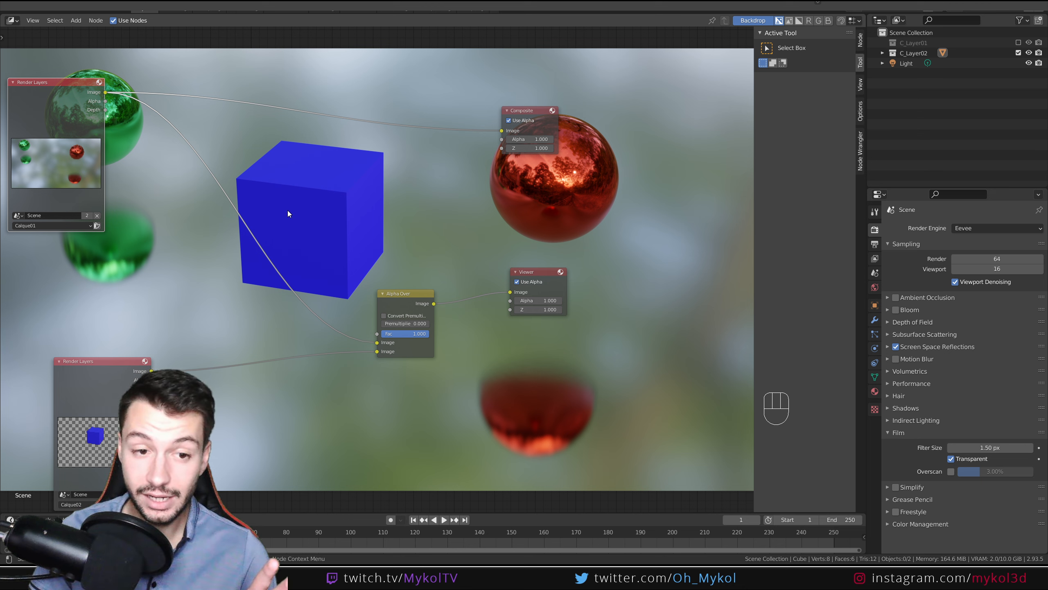
left_click_drag(112, 367, 76, 352)
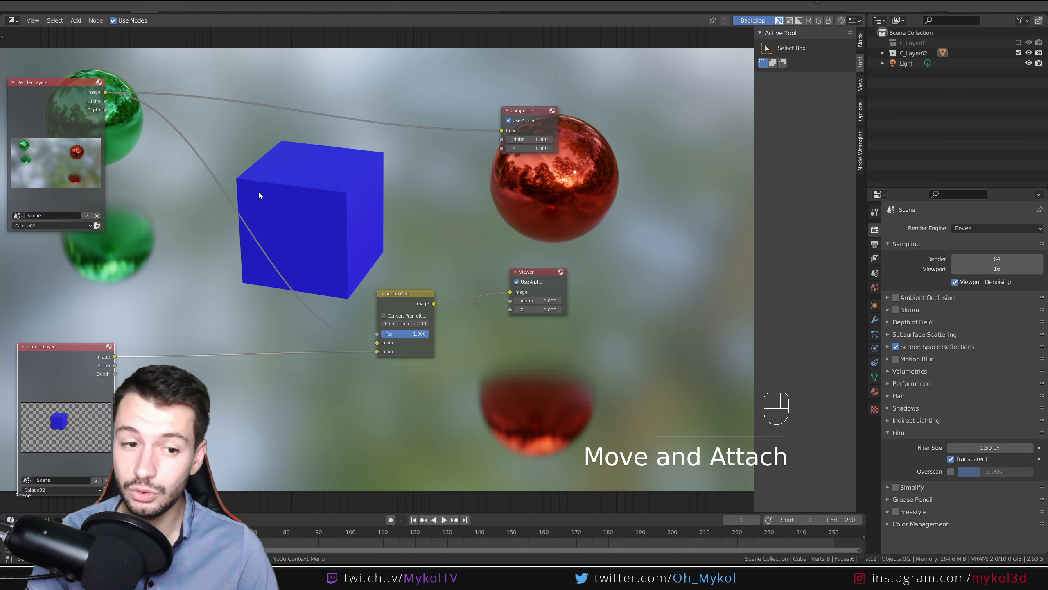
- Insert a Hue Saturation Value node between Calque02 and Alpha Over, and set its Hue to about 0.94
key("shift+a")
mouse_move(180, 291)
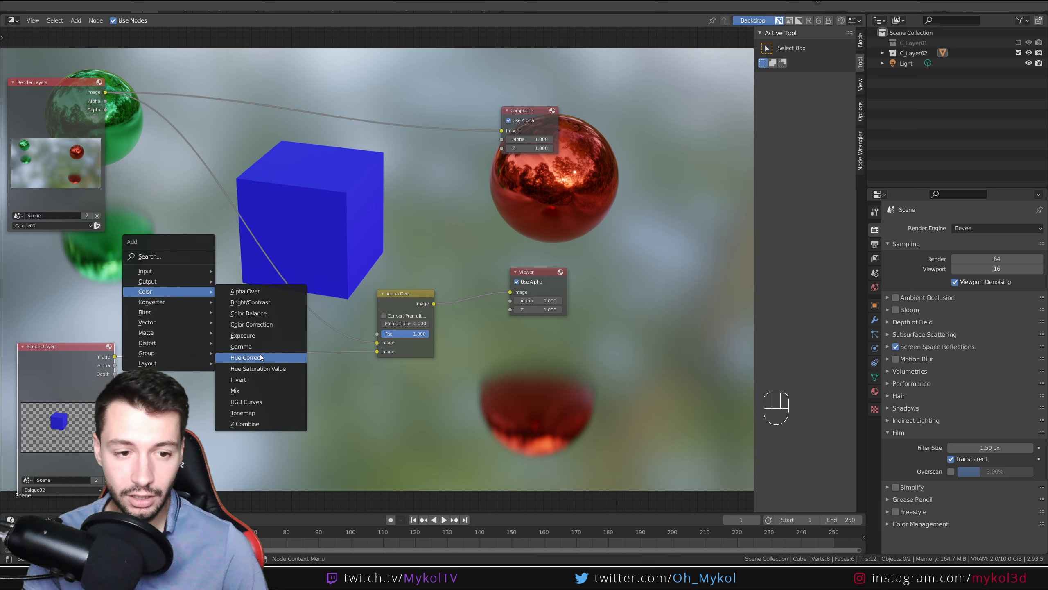
left_click(279, 370)
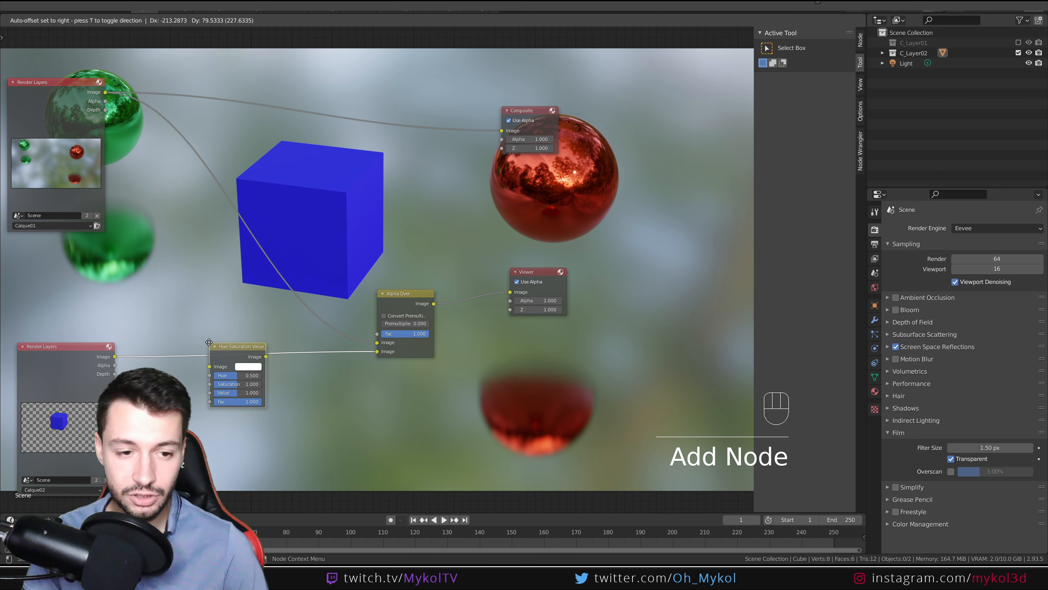
left_click(233, 365)
left_click_drag(228, 371, 254, 371)
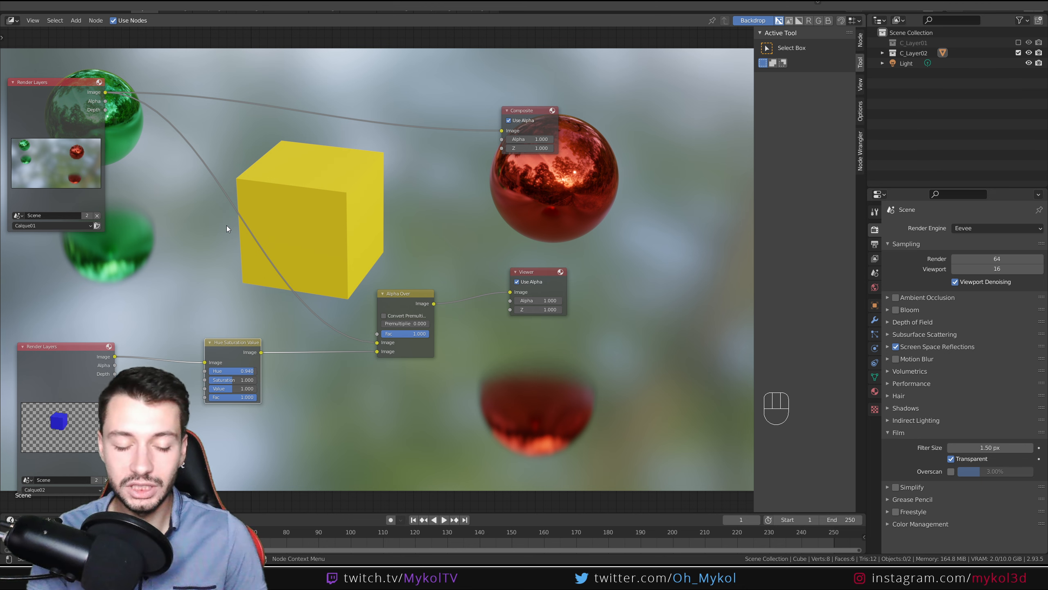
- Move the Calque02 Render Layers node up directly beneath the Calque01 node
middle_click_drag(179, 204, 252, 183)
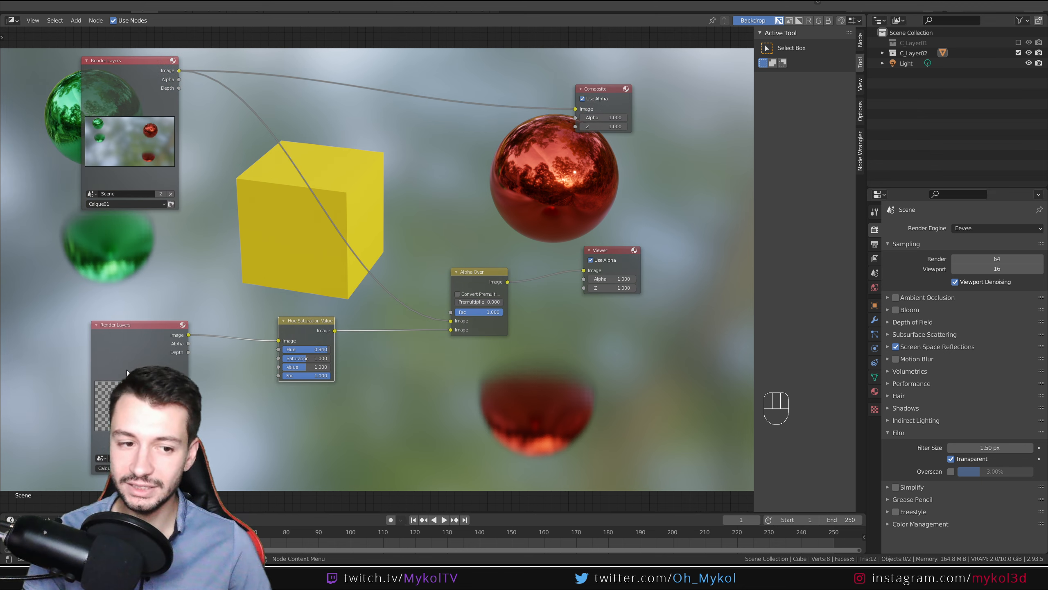
mouse_move(135, 345)
left_mouse_down()
mouse_move(130, 295)
mouse_move(123, 354)
left_mouse_up()
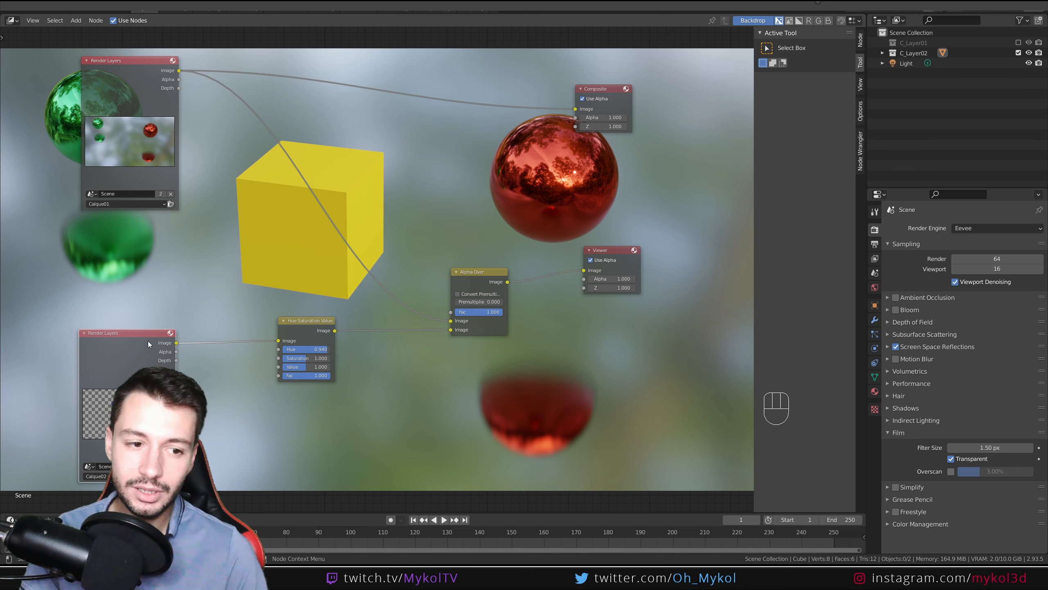
left_click_drag(147, 341, 145, 285)
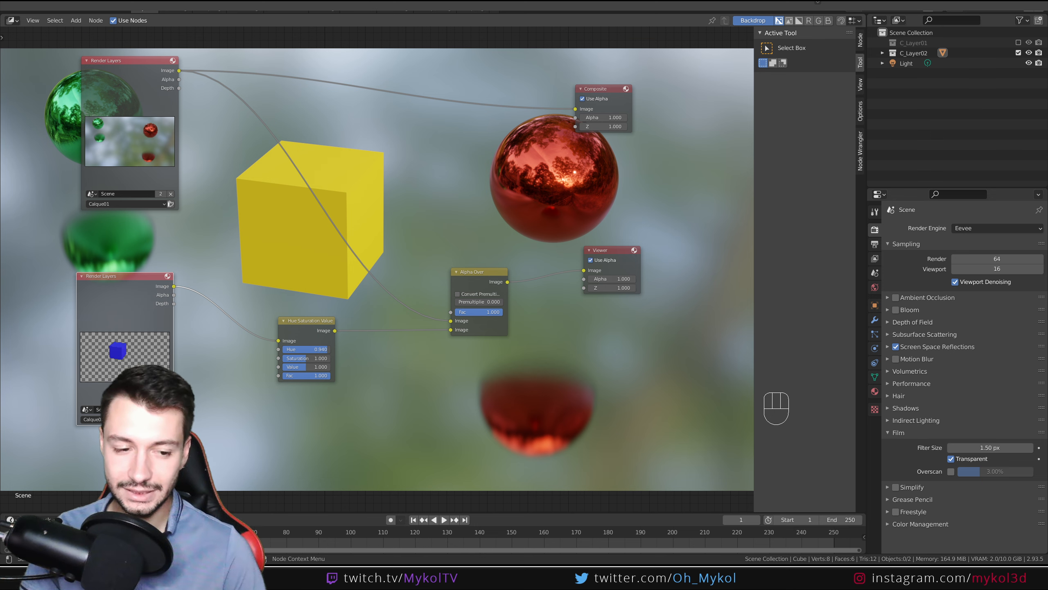
- Render the scene, inspect the Composite result, and close the render
key("F12")
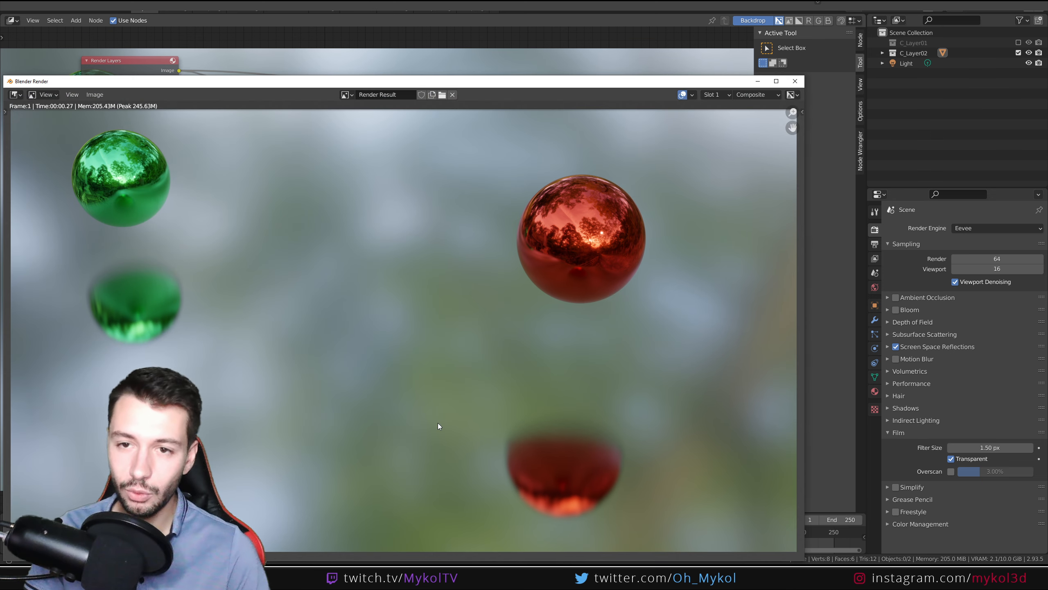
left_click(795, 82)
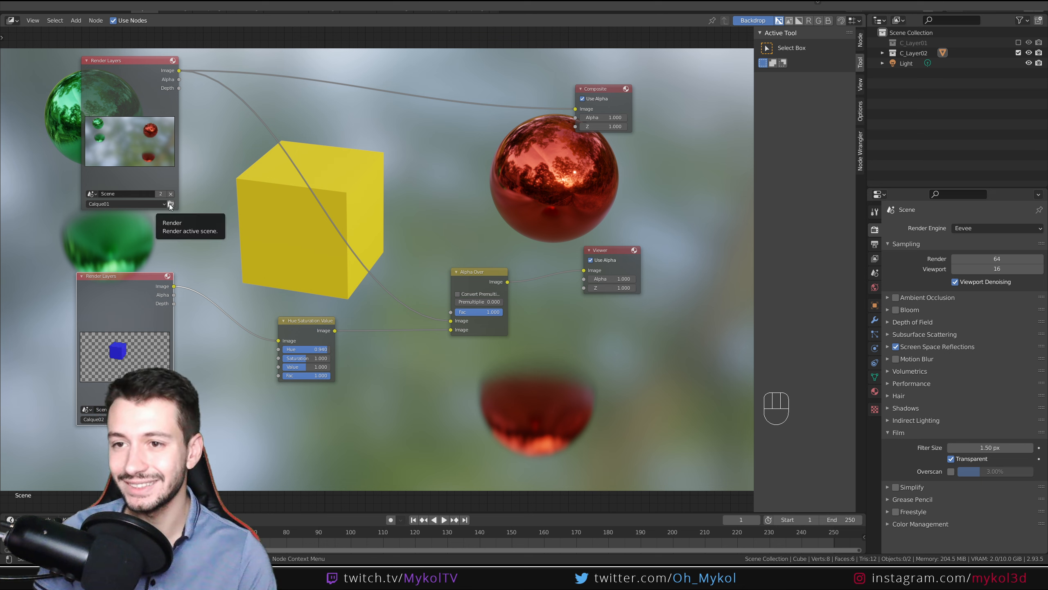
- Move both Render Layers nodes away from the Hue Saturation Value node, keeping Calque01 above Calque02 with a gap between them
left_click_drag(113, 79, 61, 86)
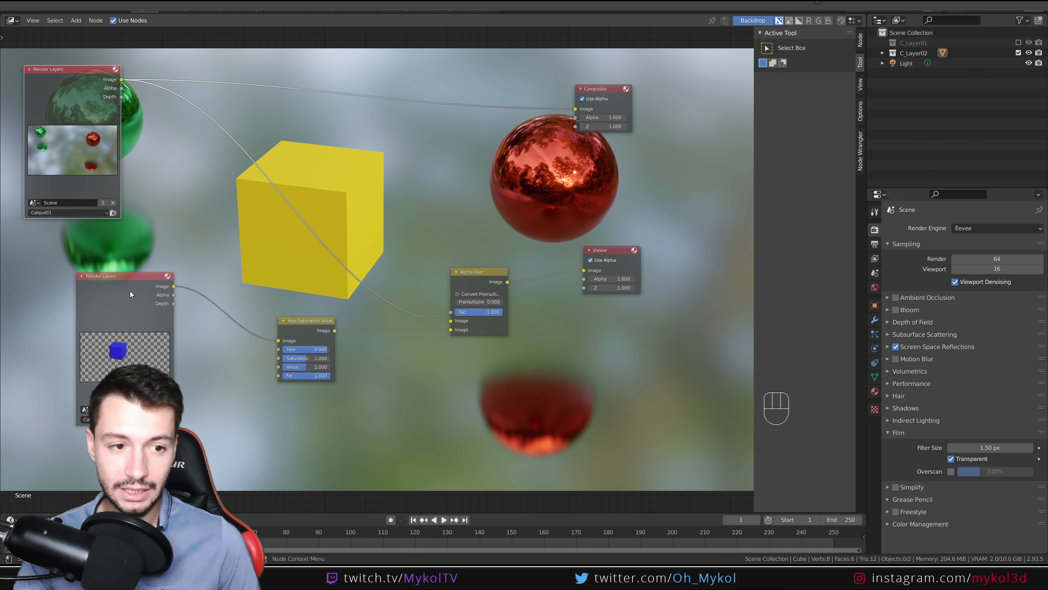
left_click_drag(129, 290, 69, 359)
left_click_drag(74, 90, 73, 130)
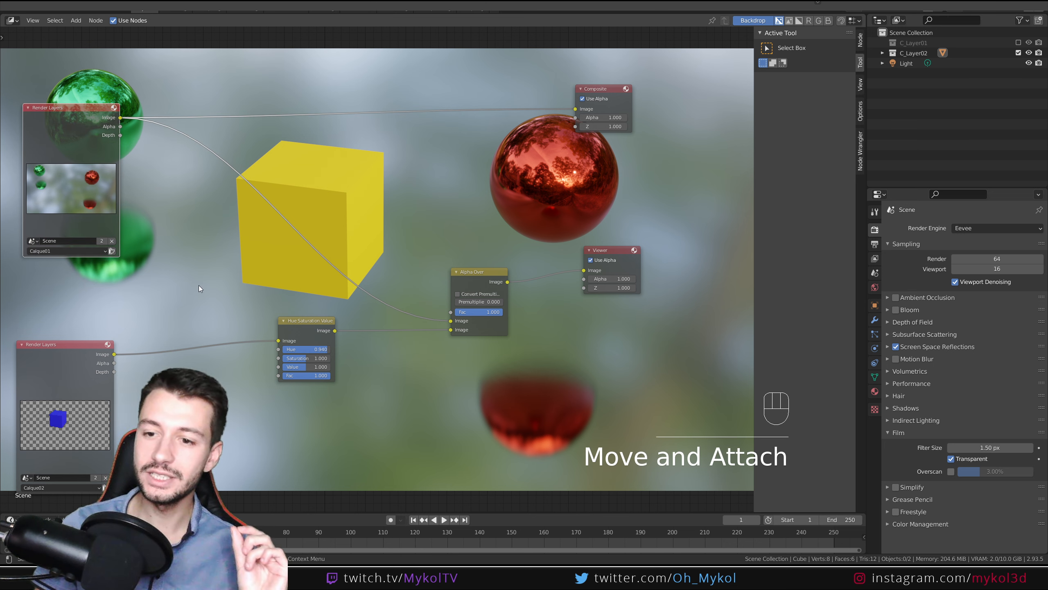